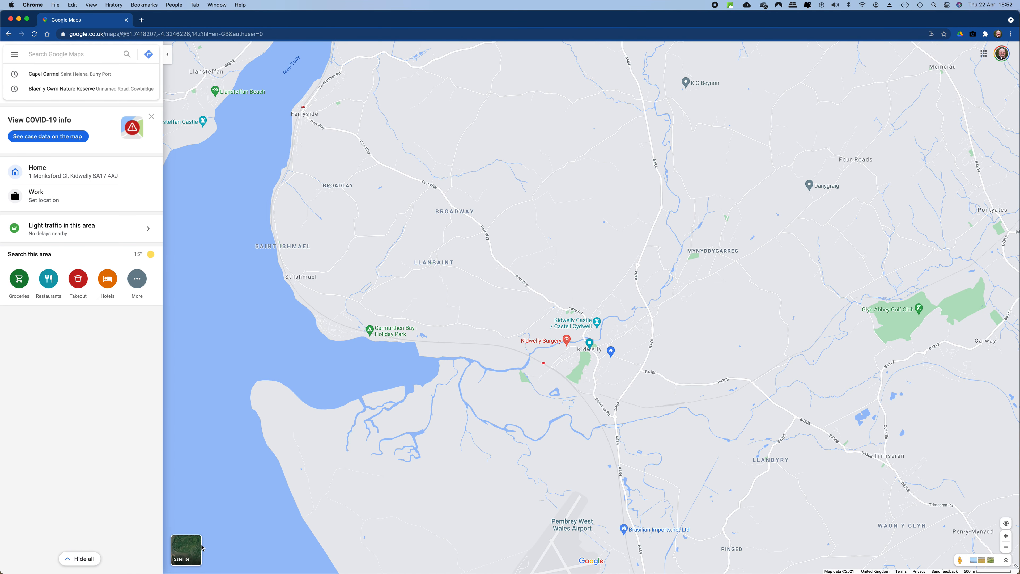
- Switch Google Maps to satellite view and create a new custom map from the maps list in Your places
left_click(187, 552)
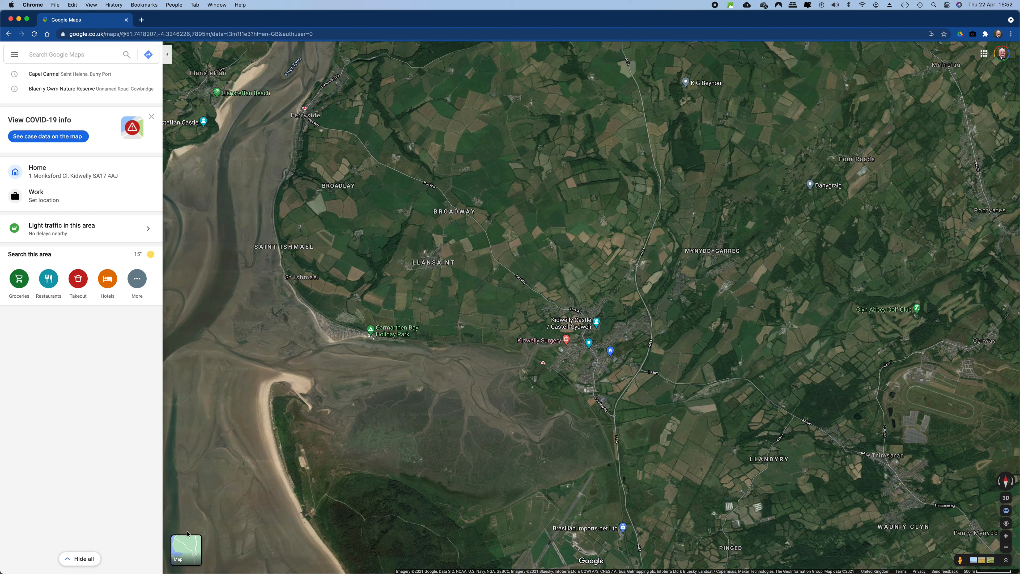
left_click(16, 57)
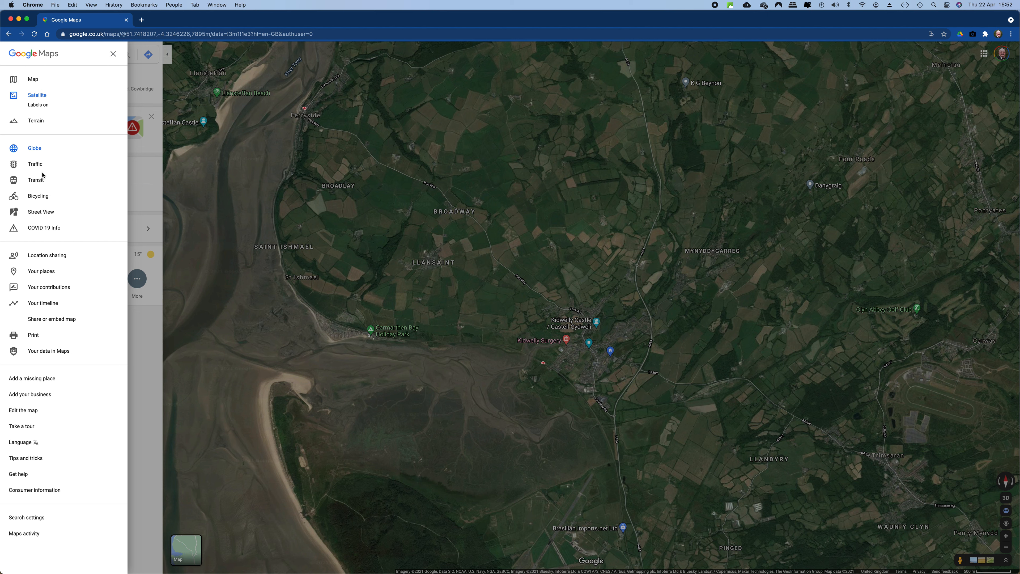
left_click(42, 272)
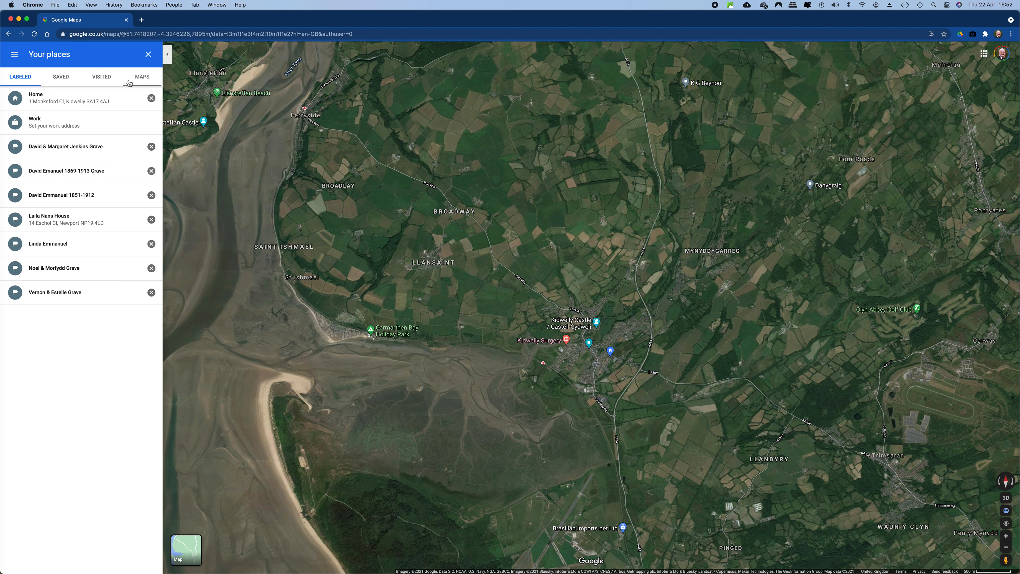
left_click(144, 80)
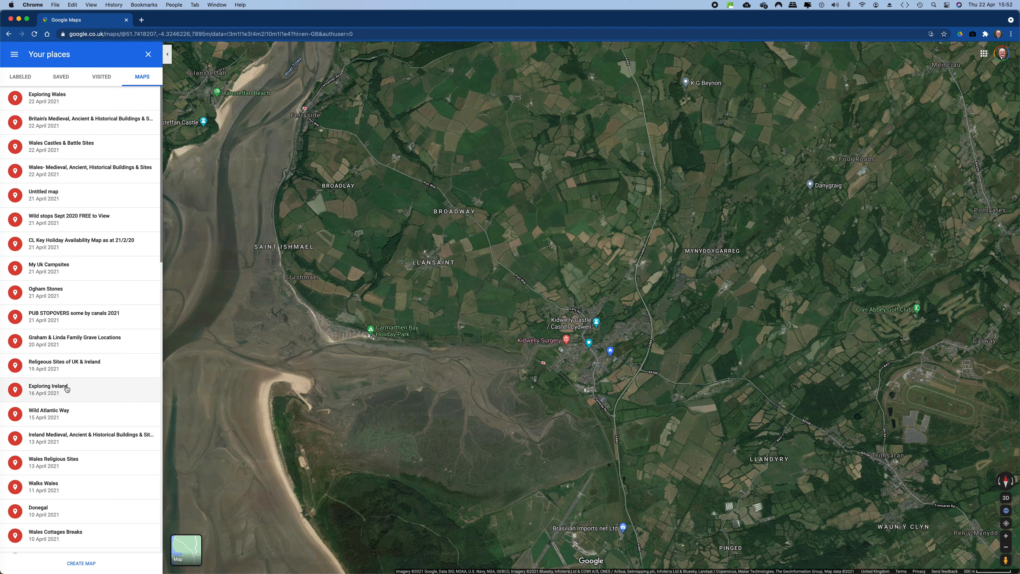
left_click(81, 563)
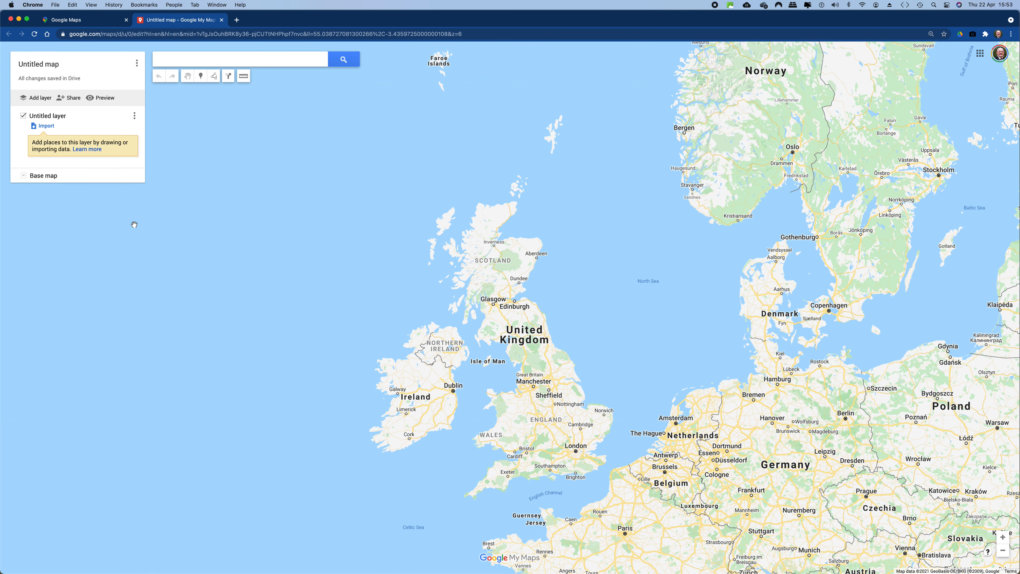
- Search the new map for "harlech" and choose the Harlech Castle suggestion
left_click(171, 60)
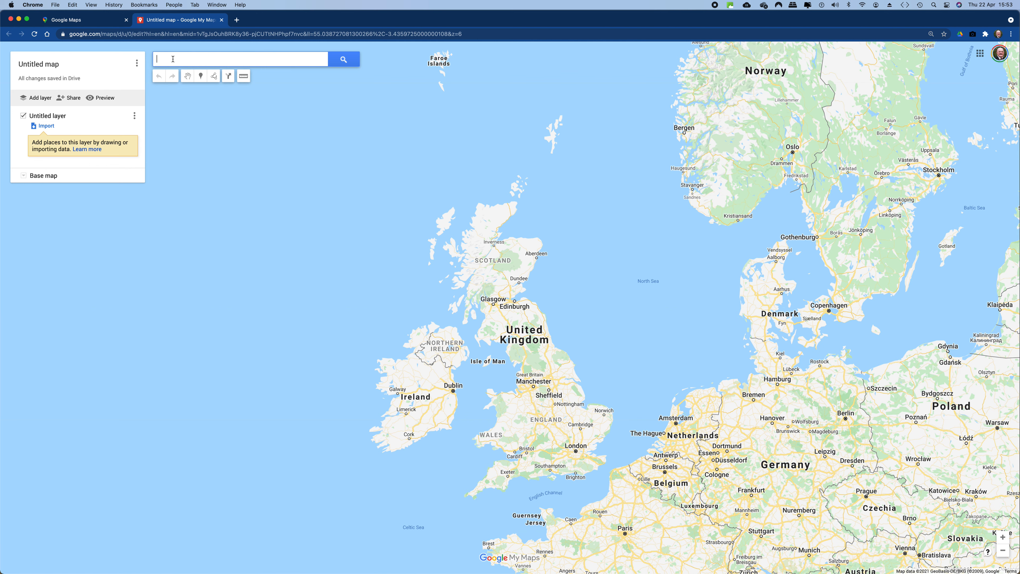
type("rlech")
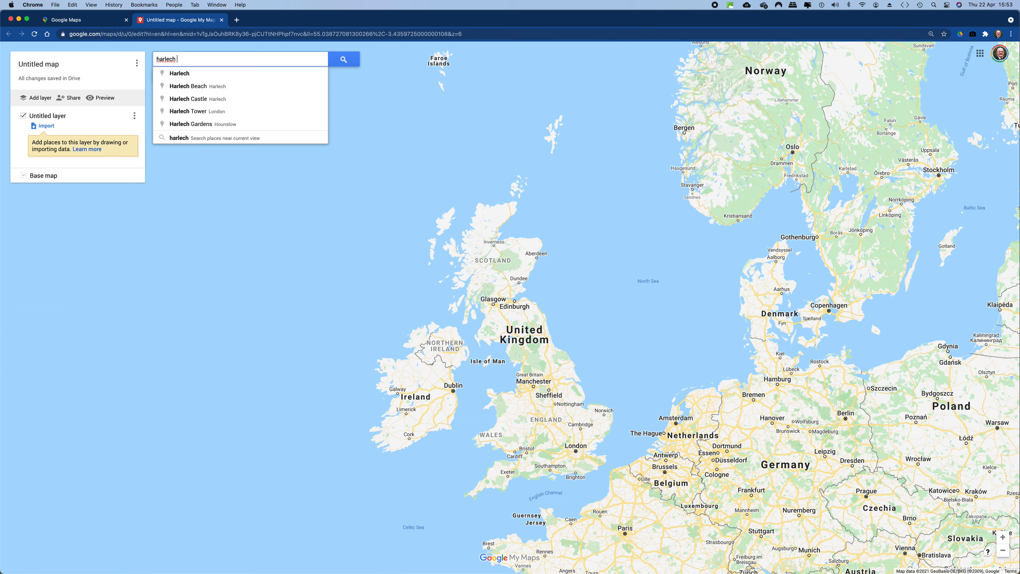
left_click(206, 100)
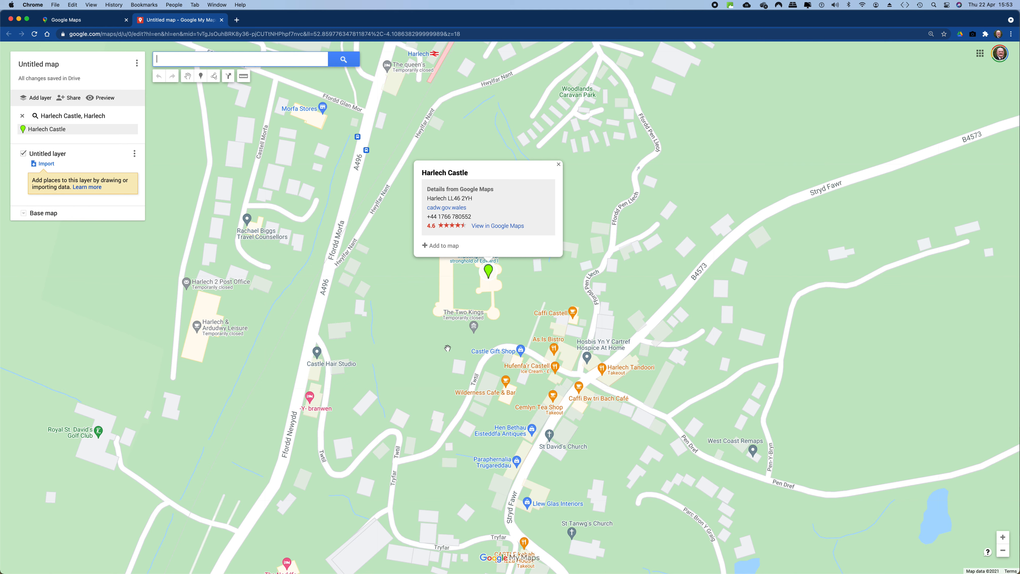
- Set the base map to satellite imagery and add the Harlech Castle search result to the map
left_click(23, 213)
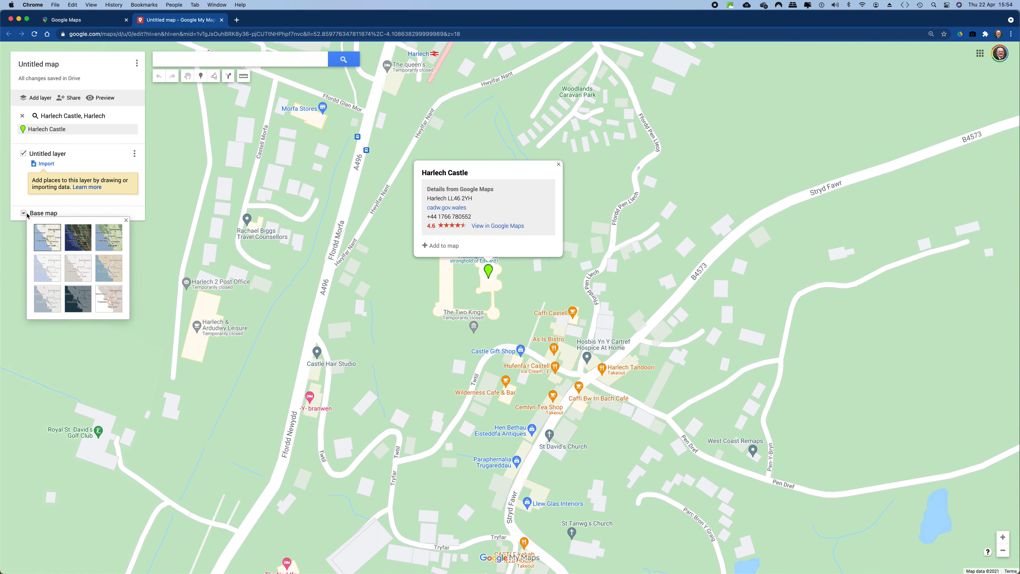
left_click(81, 238)
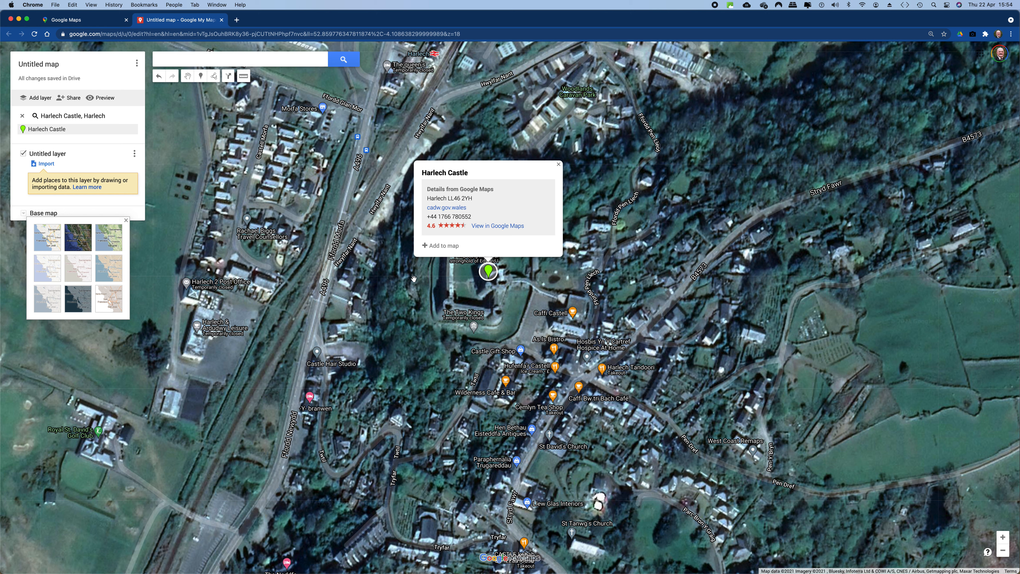
left_click(444, 246)
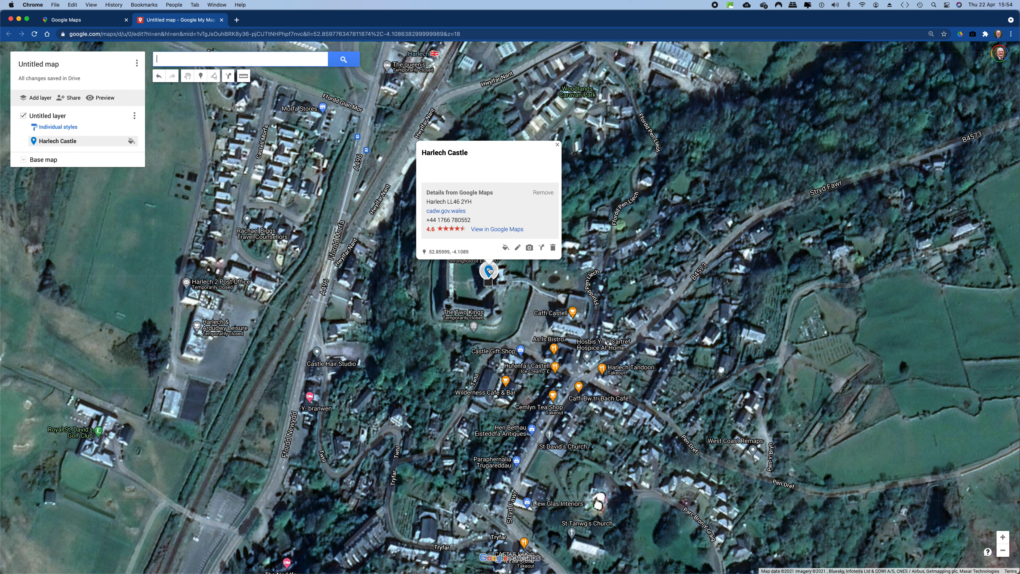
- Change the Harlech Castle marker to the purple castle tower from the older icon set's Points of interest
left_click(506, 249)
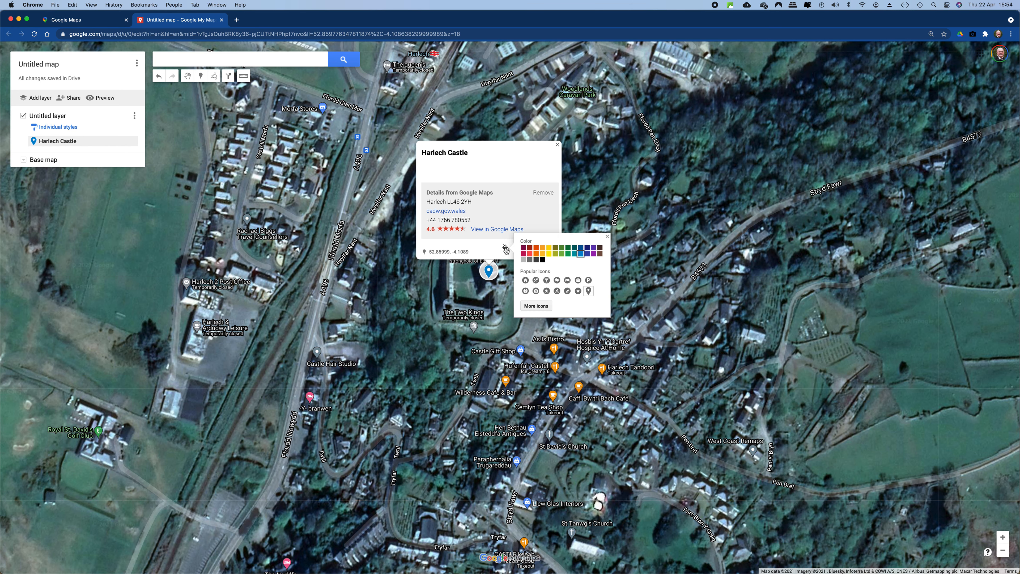
left_click(541, 307)
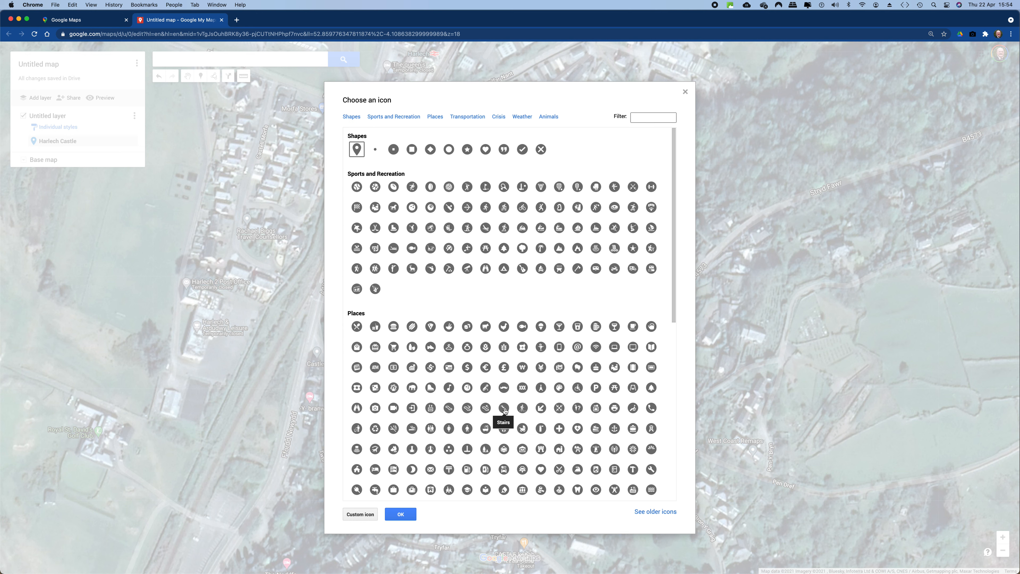
left_click(656, 512)
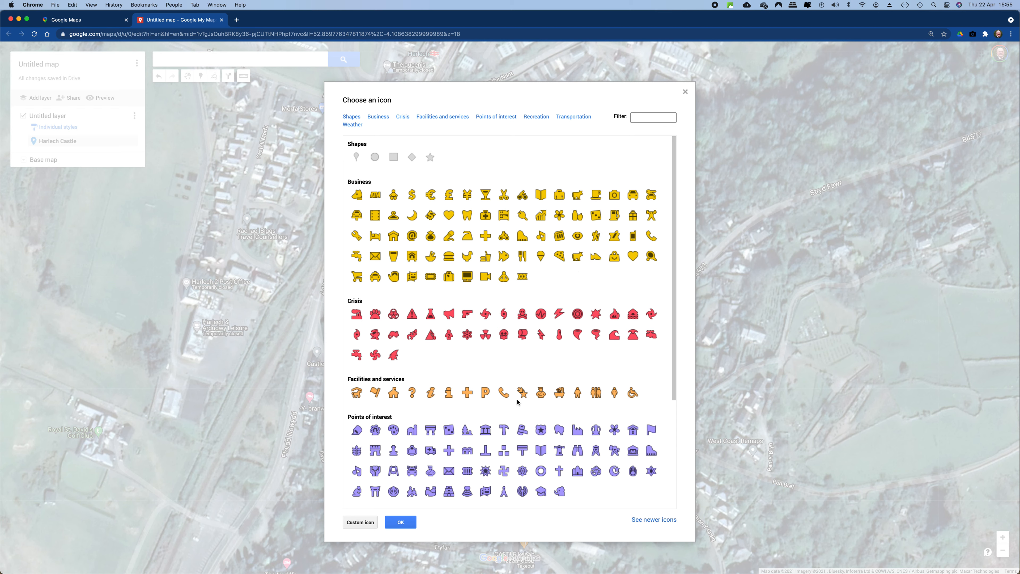
scroll(518, 402, "down", 5)
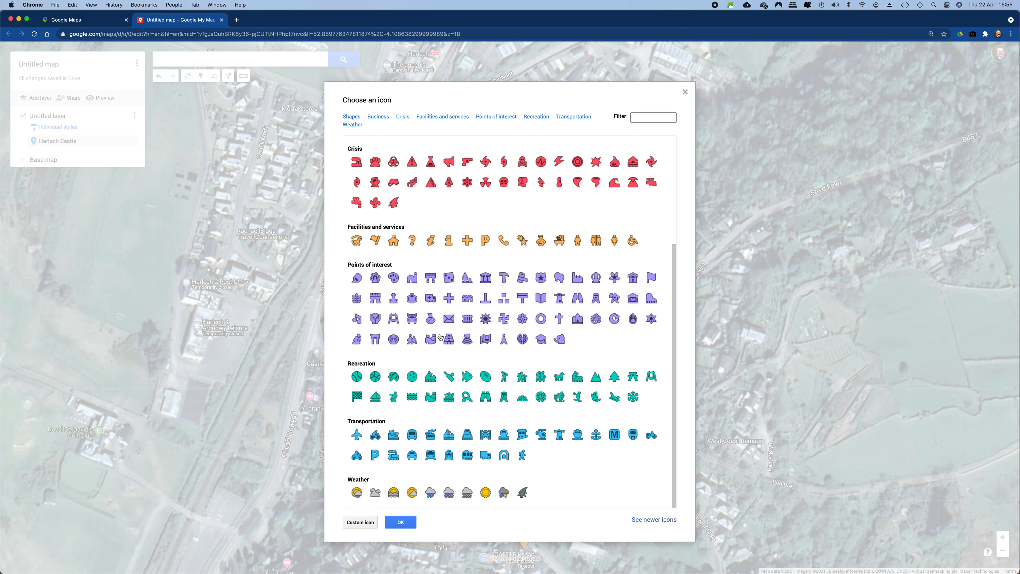
left_click(376, 300)
left_click(401, 522)
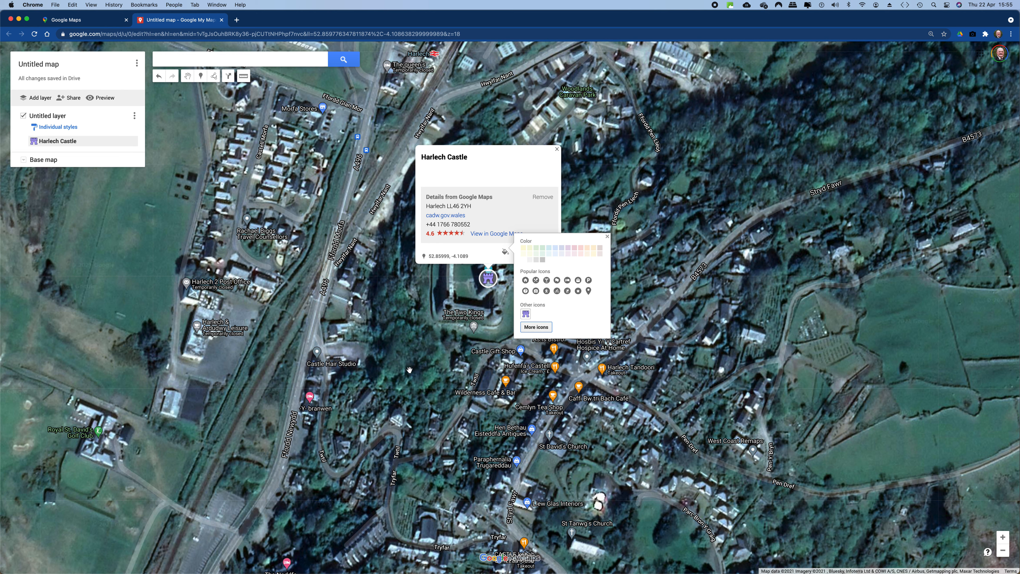
left_click(425, 351)
left_click(424, 351)
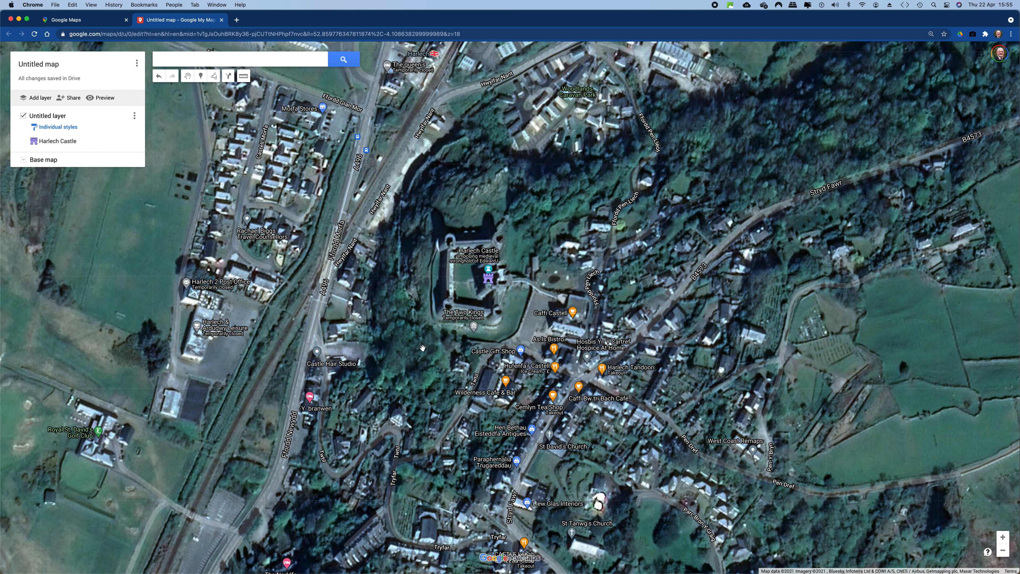
- Reopen the Harlech Castle marker's details and copy its title text
left_click(483, 286)
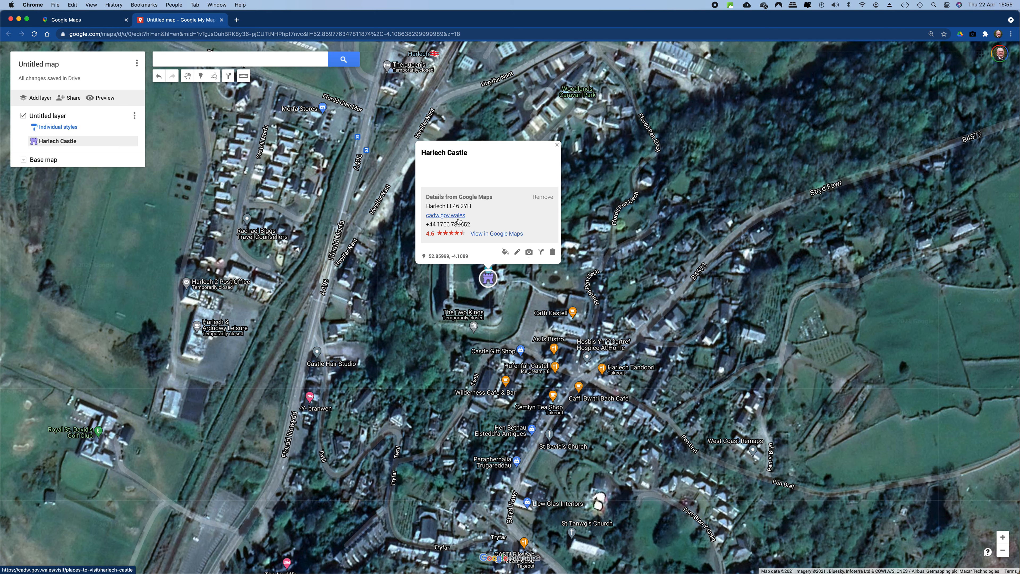
left_click_drag(602, 310, 429, 288)
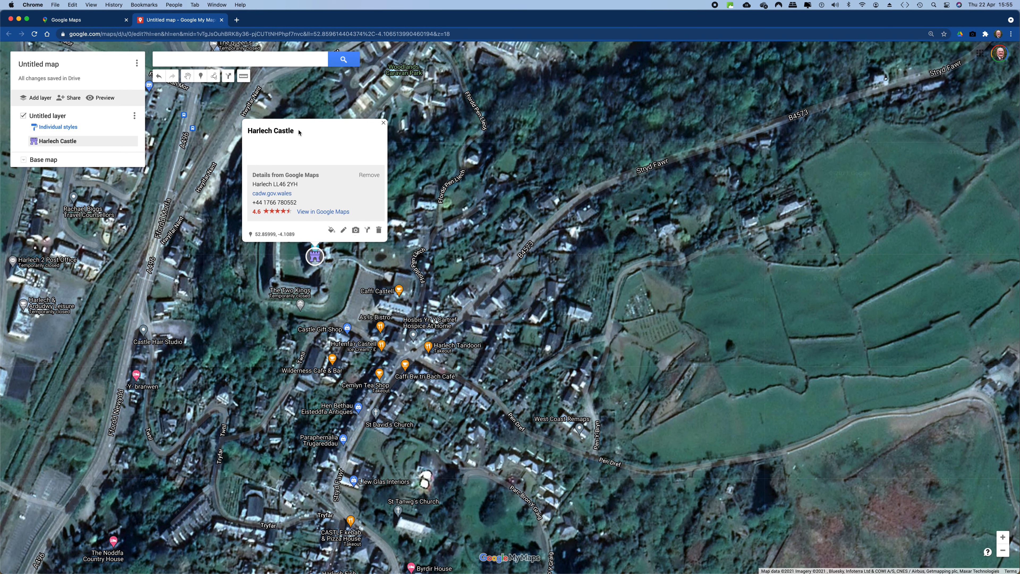
left_click_drag(301, 132, 251, 137)
right_click(275, 132)
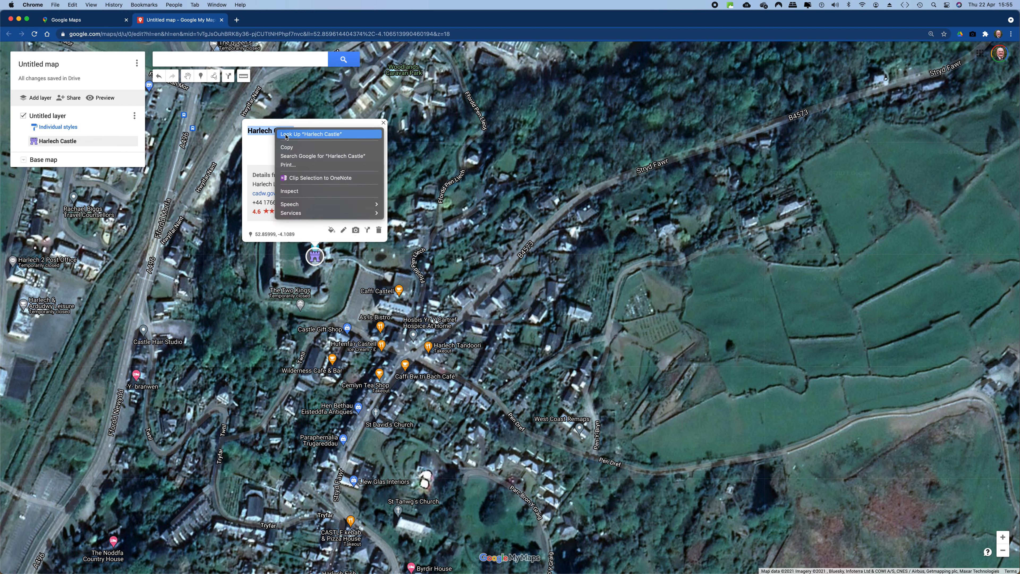
left_click(291, 148)
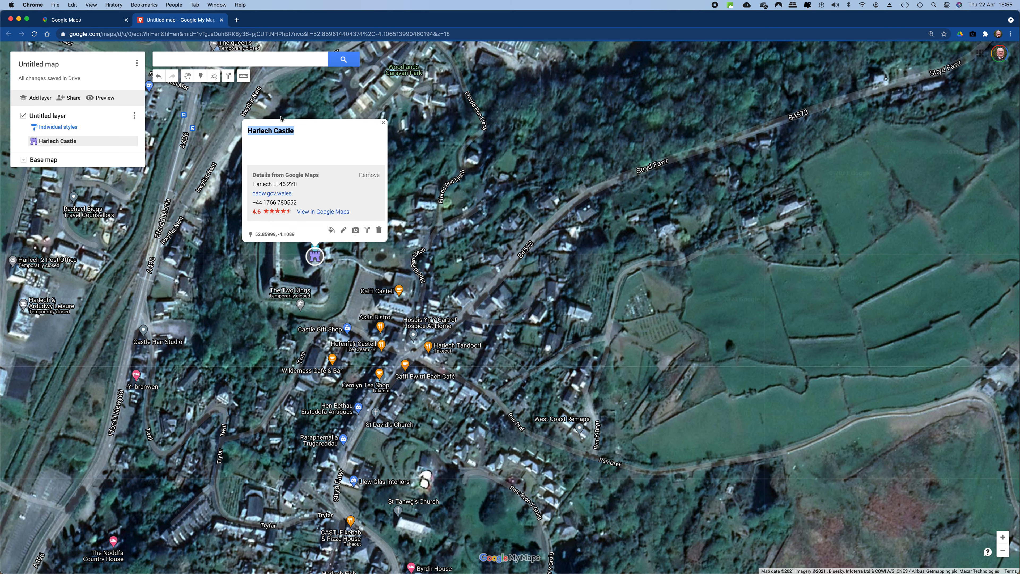
- Search Google for "British express" in a new browser tab and open the Britain Express UK travel guide site
left_click(237, 20)
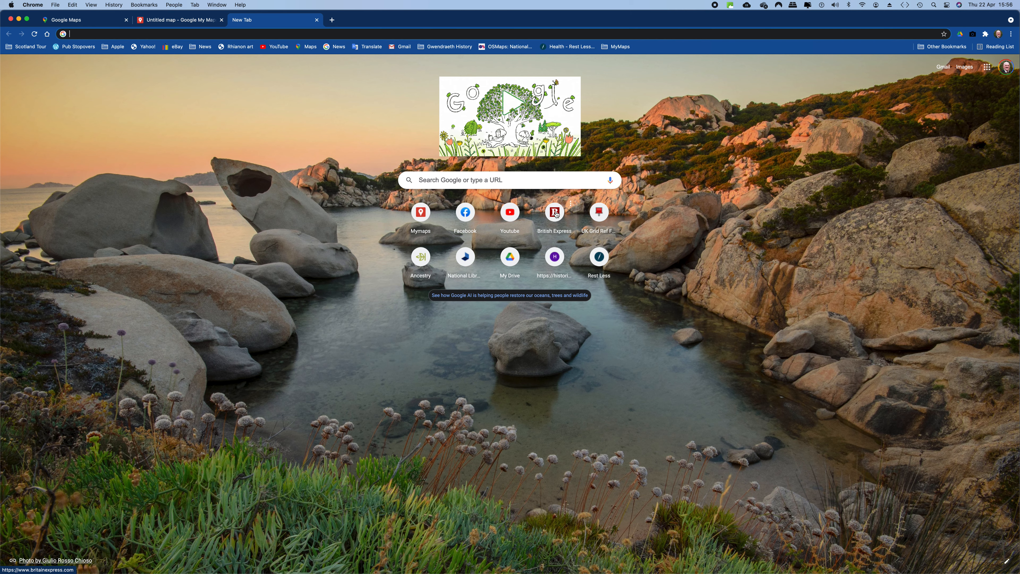
left_click(458, 181)
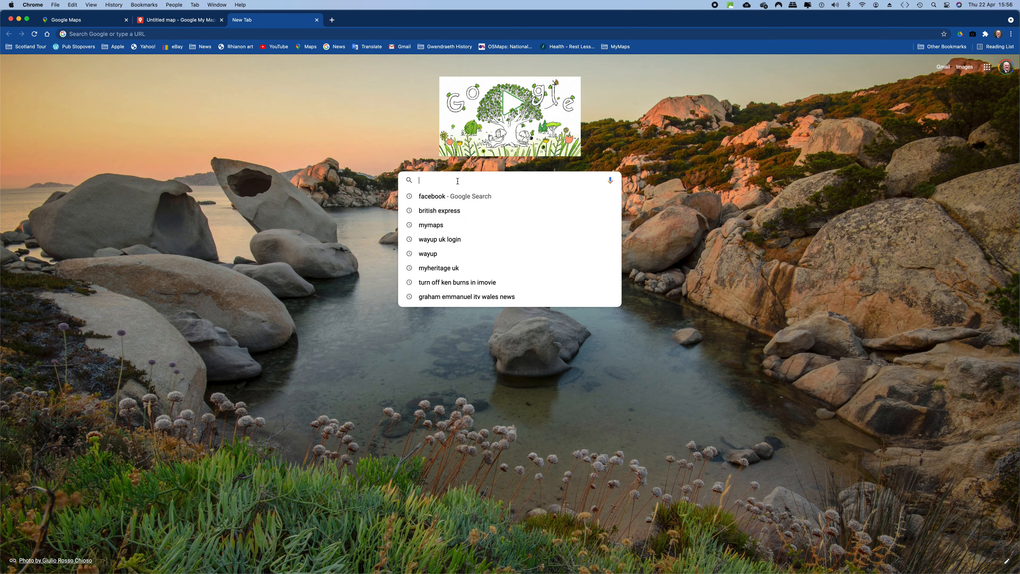
type("Brit")
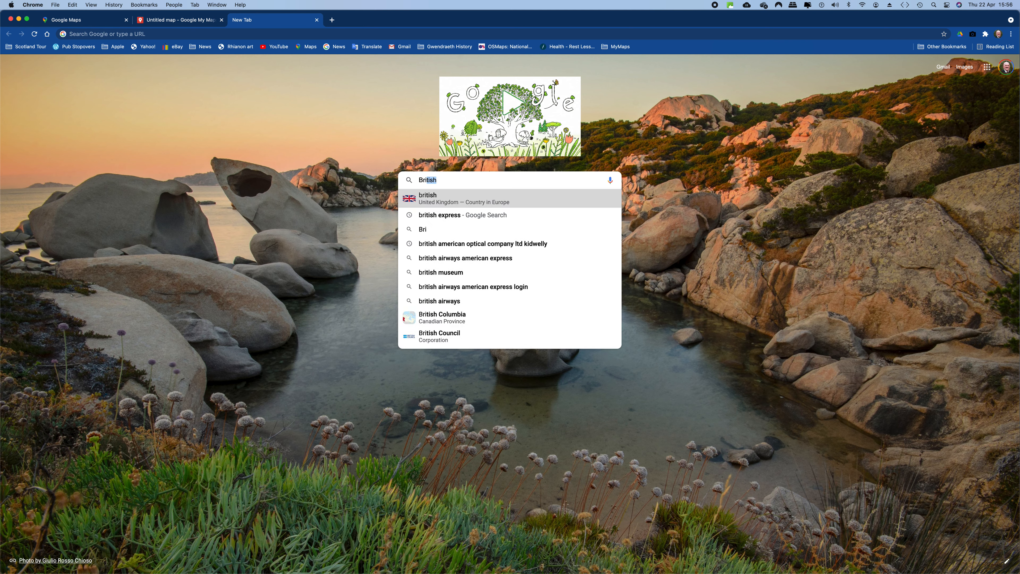
type("ish")
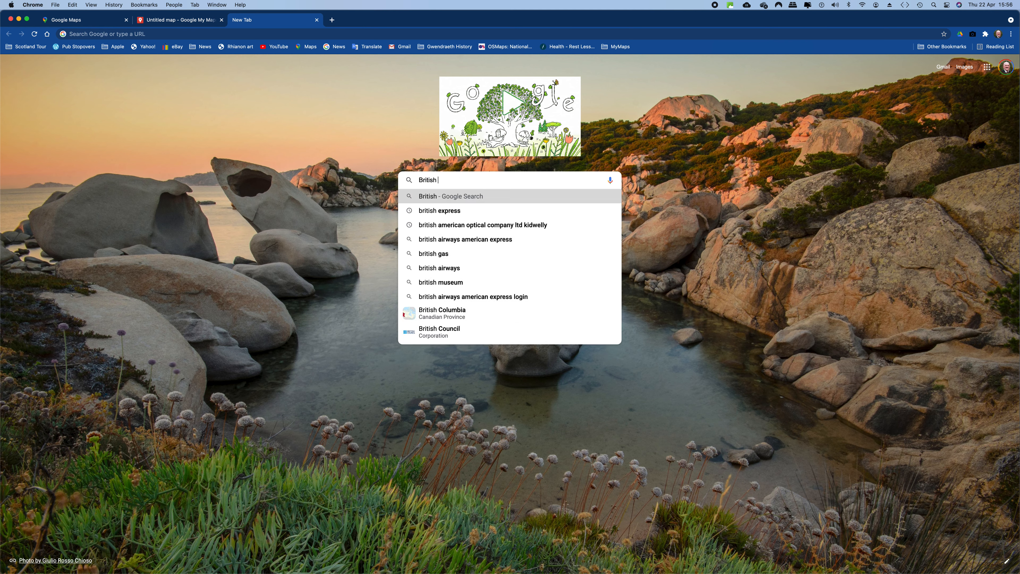
type(" ex")
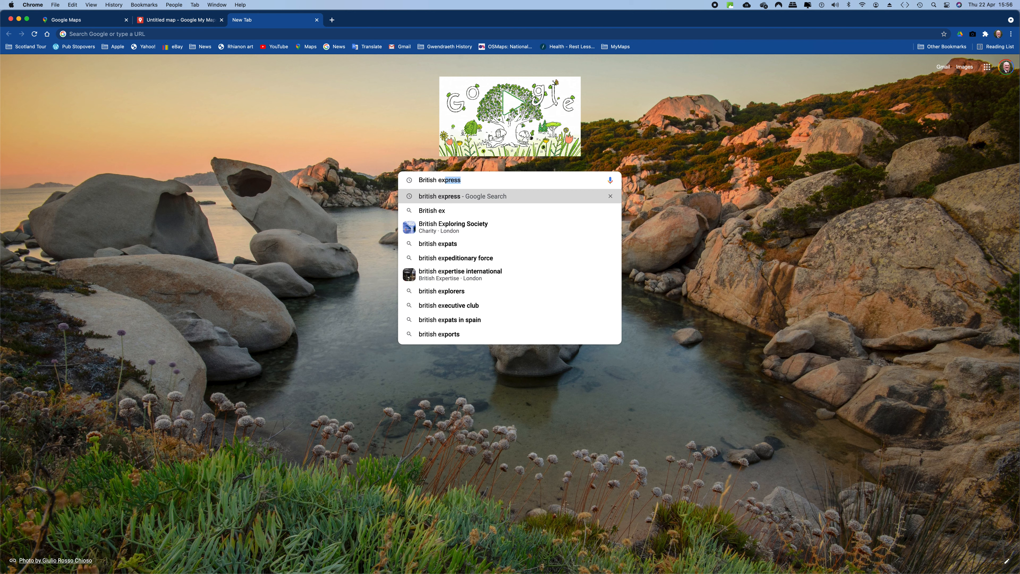
type("press")
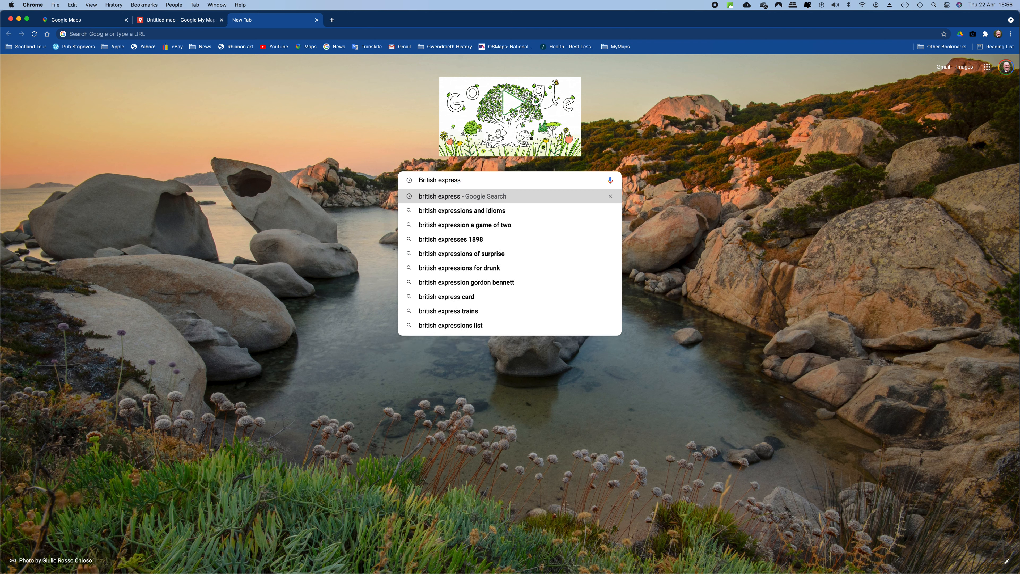
left_click(442, 197)
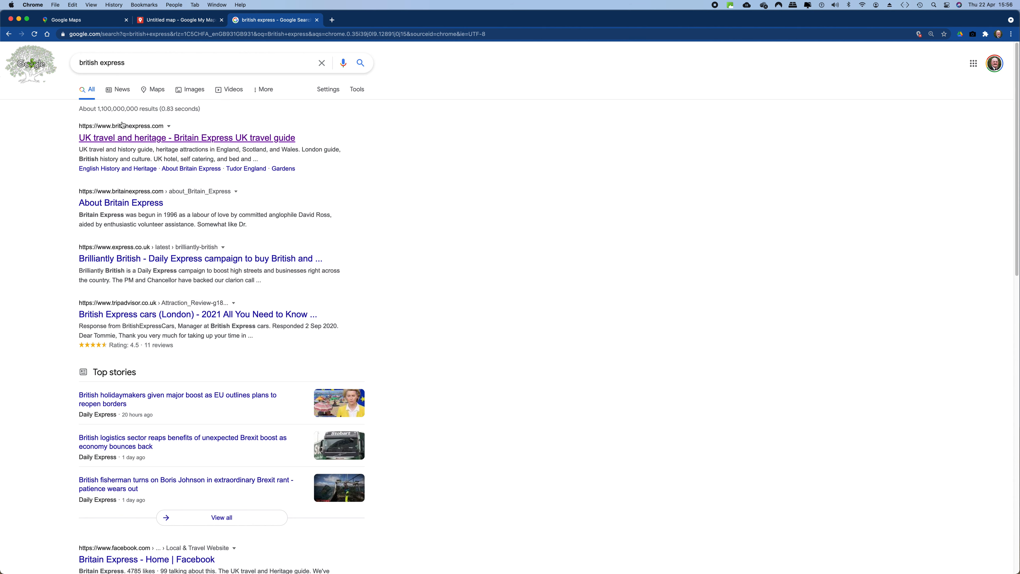
left_click(172, 138)
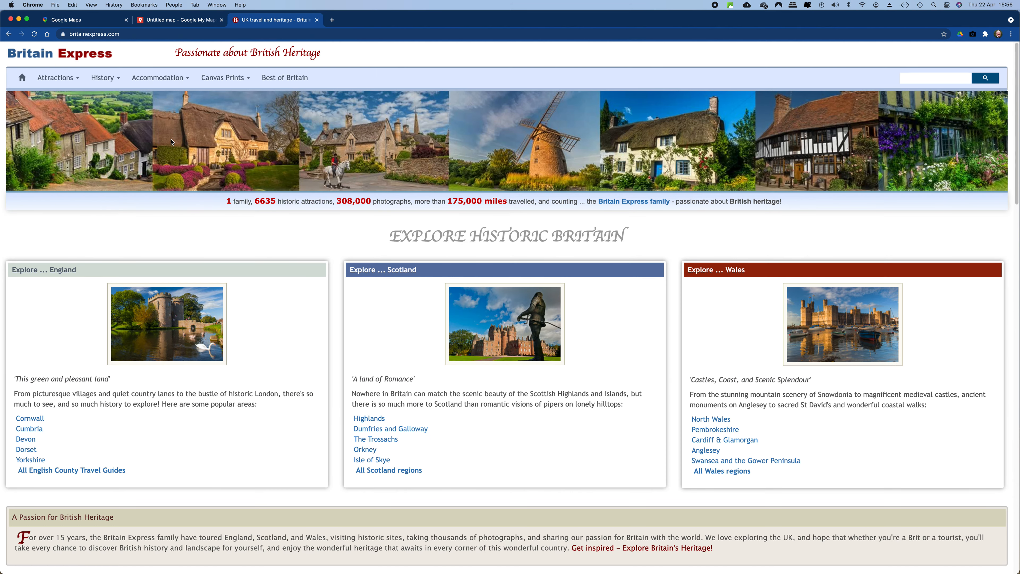
- Search Britain Express for the copied name "Harlech Castle" and open its History, Beautiful Photos & Visiting Information article for reading
right_click(907, 78)
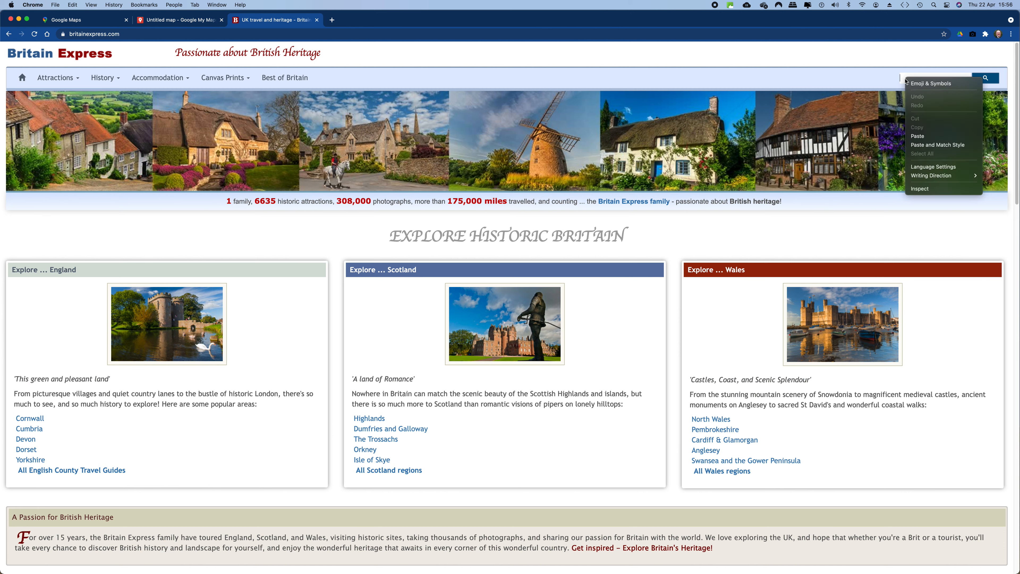
left_click(924, 138)
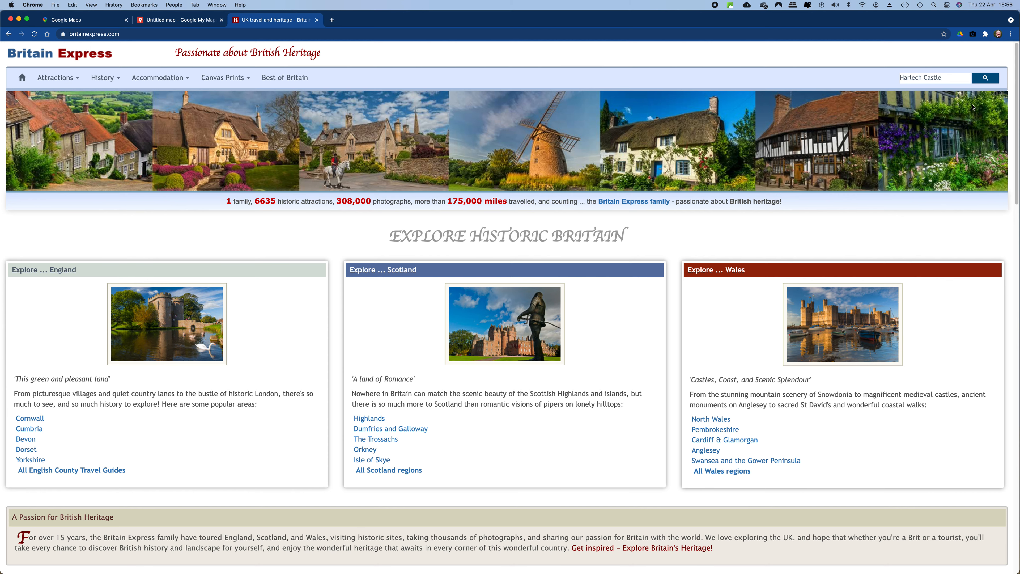
left_click(981, 81)
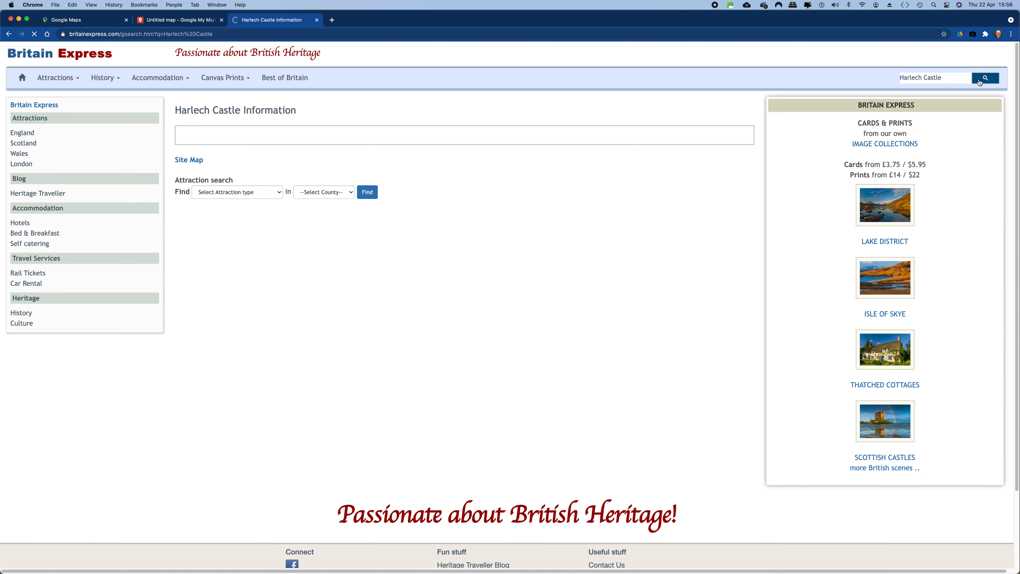
scroll(361, 374, "down", 10)
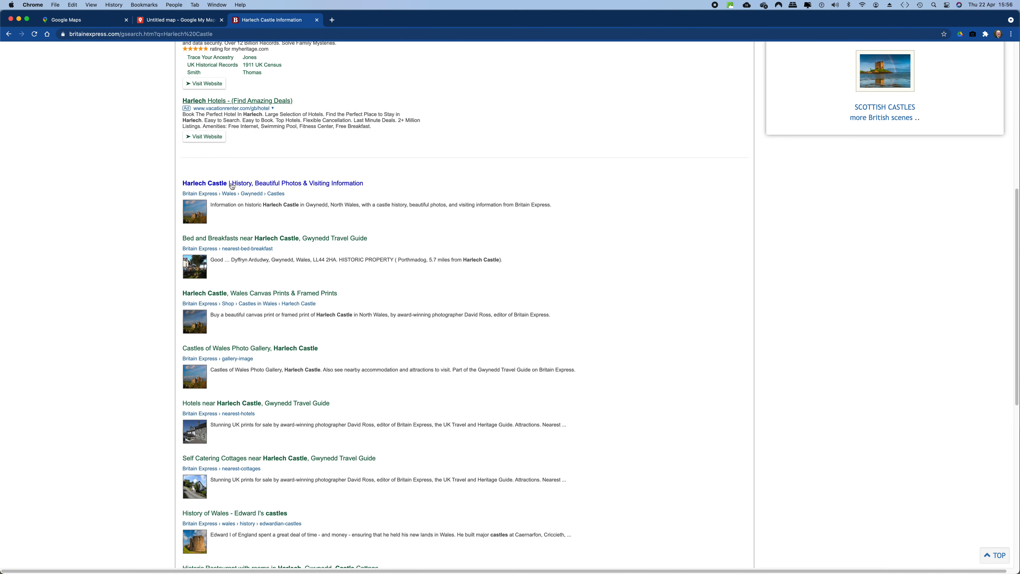
left_click(232, 186)
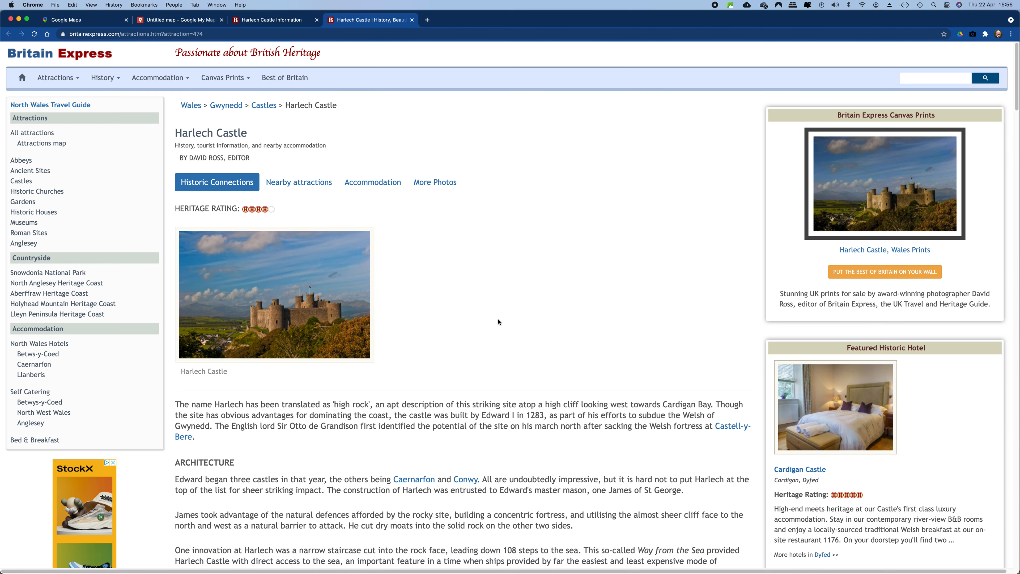
scroll(499, 321, "down", 2)
scroll(498, 321, "down", 1)
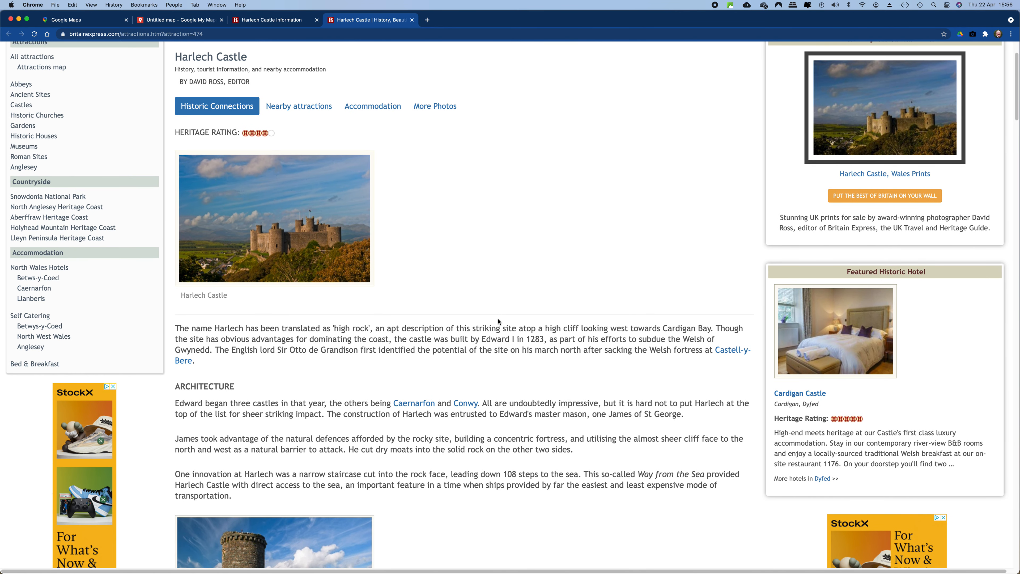
- Copy the Harlech Castle article's whole opening paragraph, from "The name Harlech" through "Castell-y-Bere."
scroll(498, 322, "down", 2)
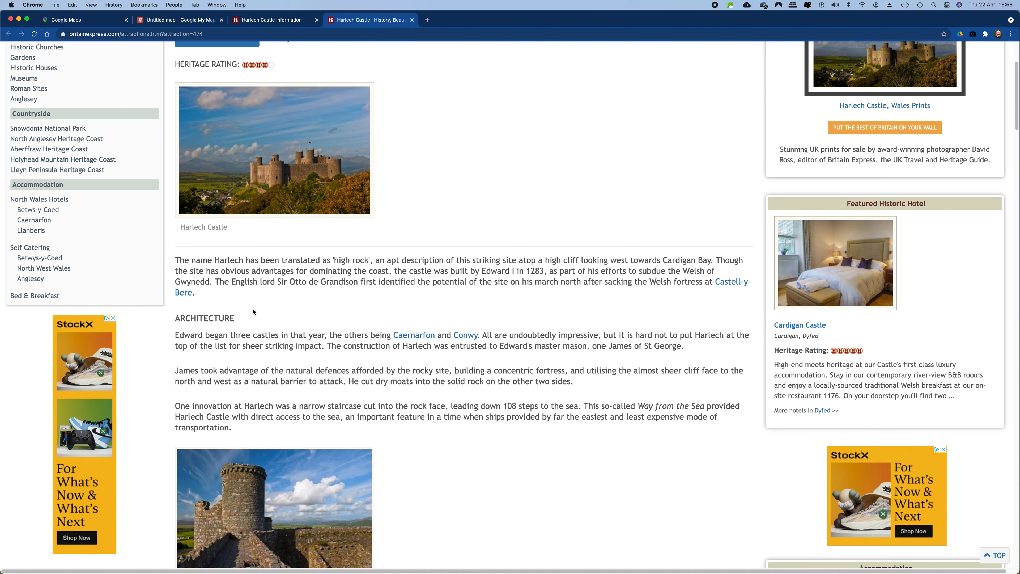
left_click_drag(176, 258, 209, 293)
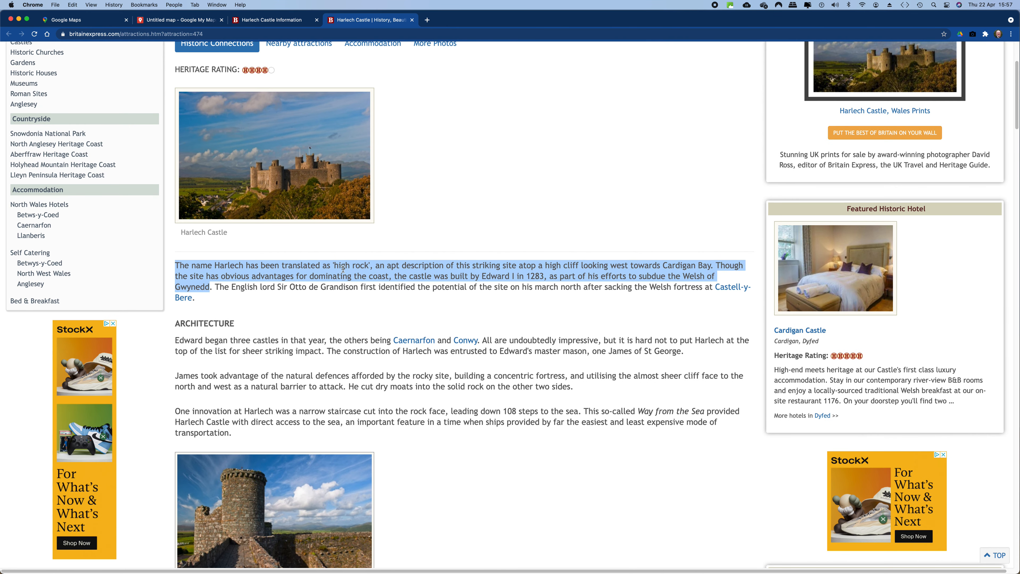
left_click(230, 287)
left_click_drag(177, 264, 214, 298)
scroll(303, 278, "right", 1)
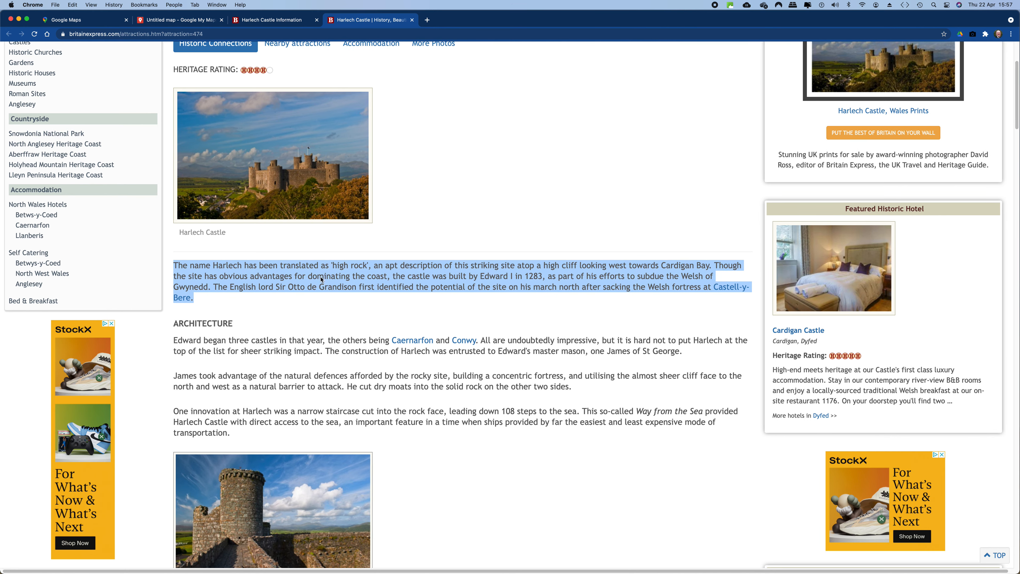
right_click(321, 277)
- Edit the Harlech Castle marker in the My Maps tab and paste the copied paragraph as its description
left_click(178, 23)
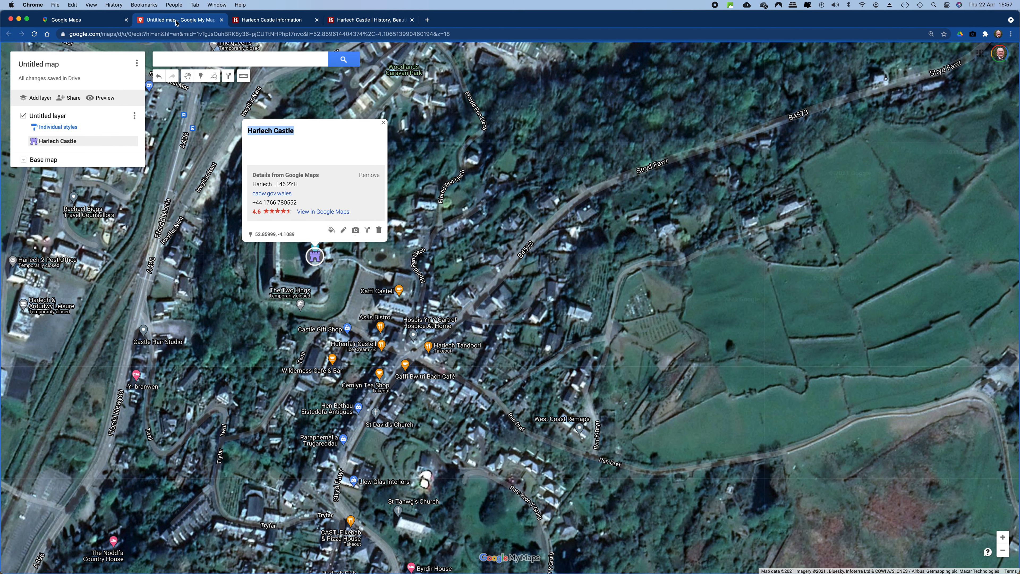
left_click(344, 230)
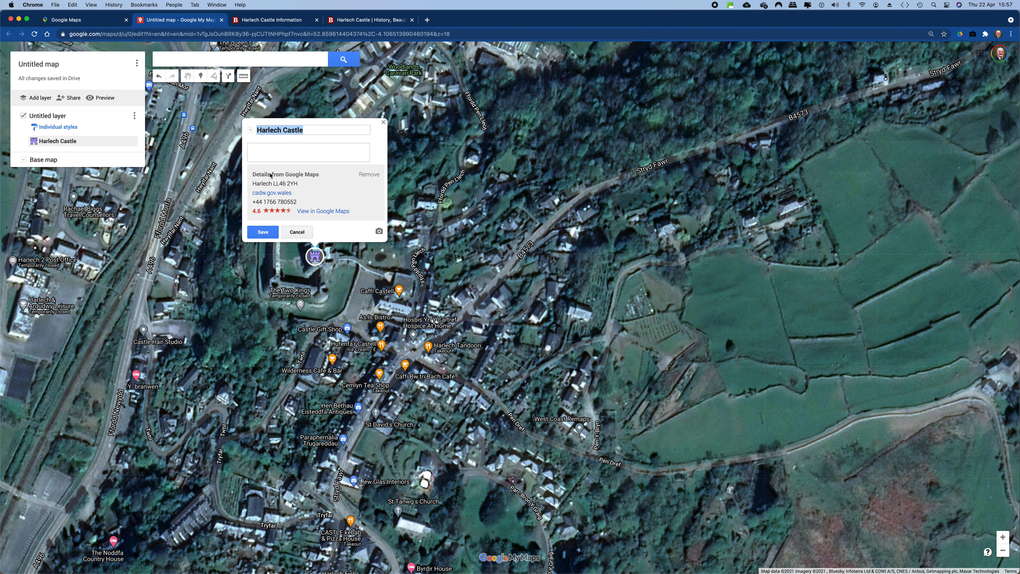
left_click(253, 147)
right_click(252, 148)
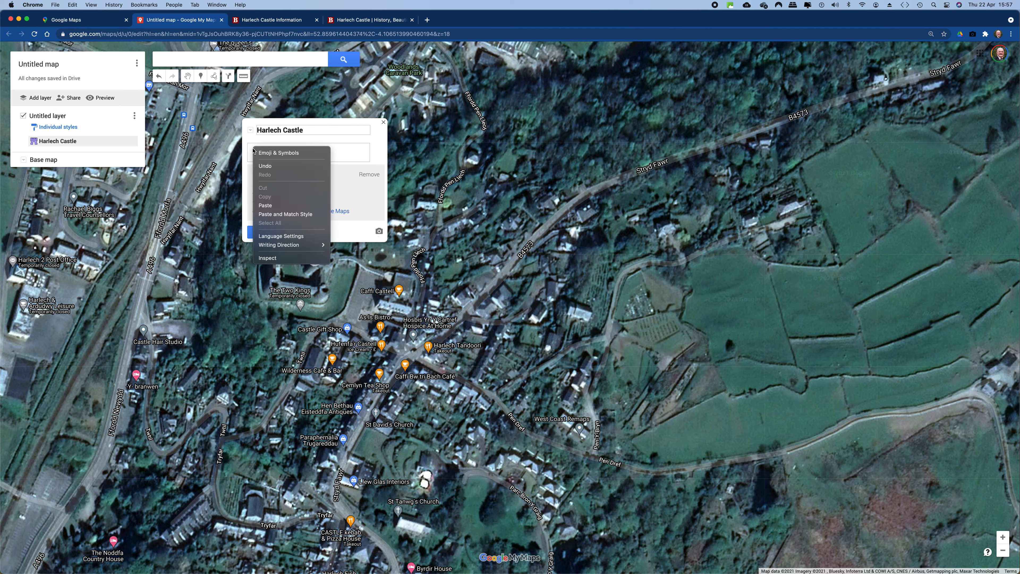
left_click(270, 207)
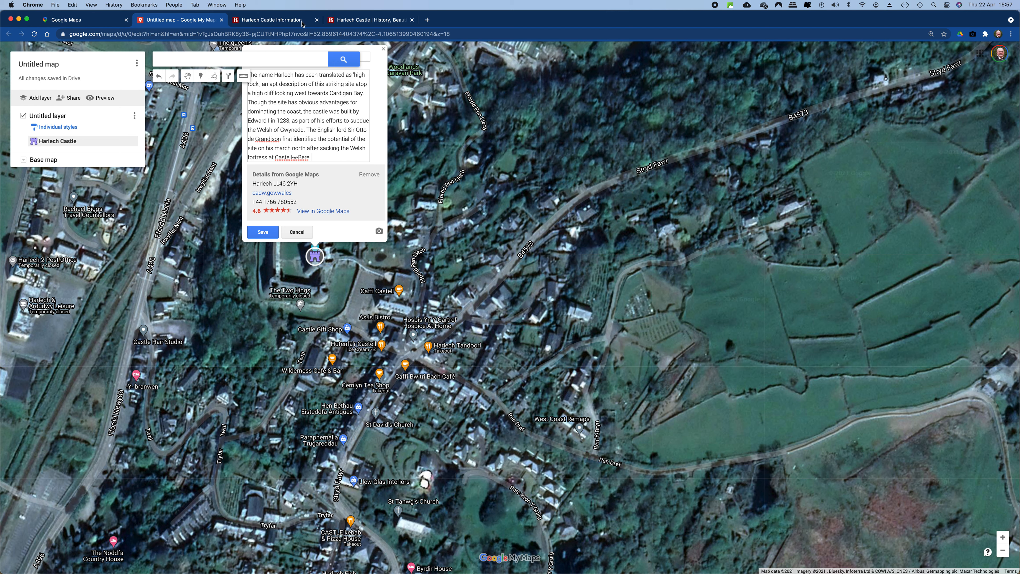
- Return to the Britain Express Harlech Castle article and copy its web address
left_click(352, 21)
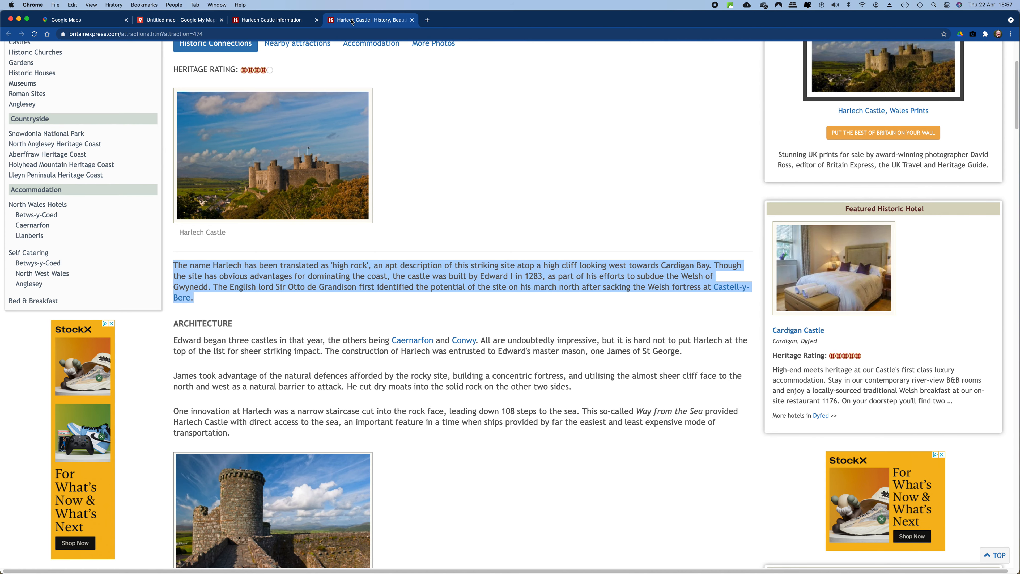
left_click(339, 377)
scroll(213, 275, "down", 3)
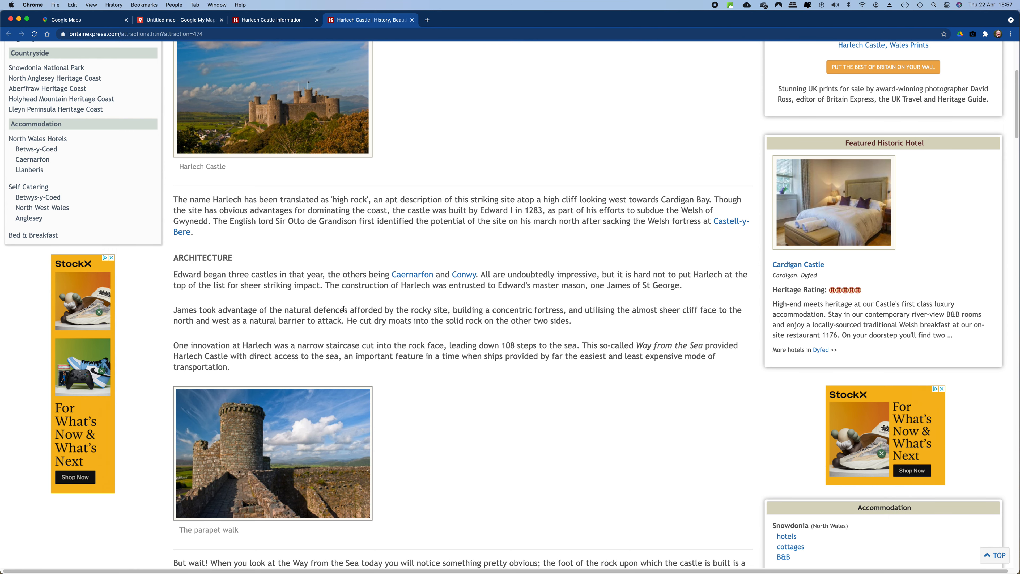
scroll(343, 309, "up", 5)
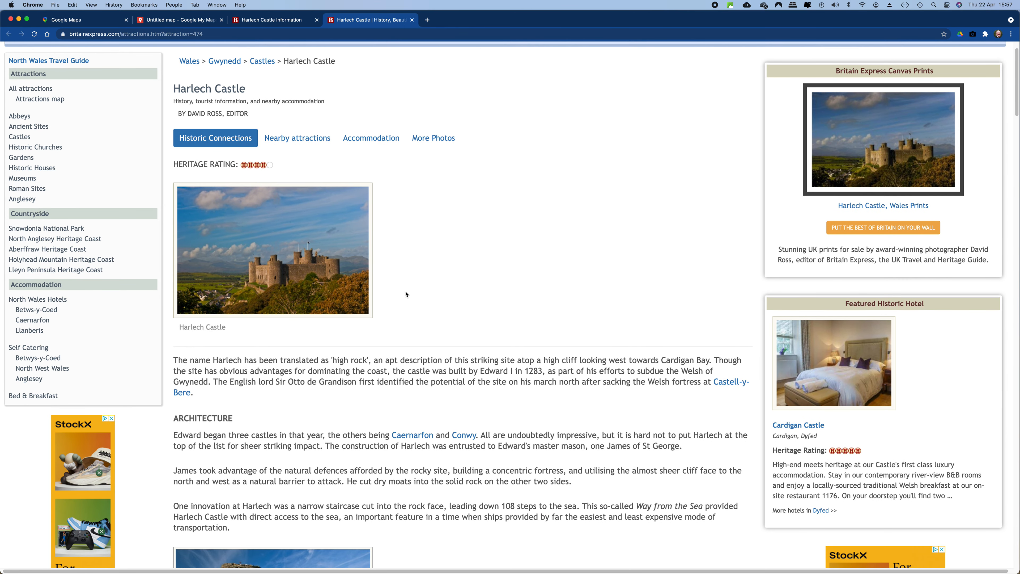
scroll(406, 294, "up", 2)
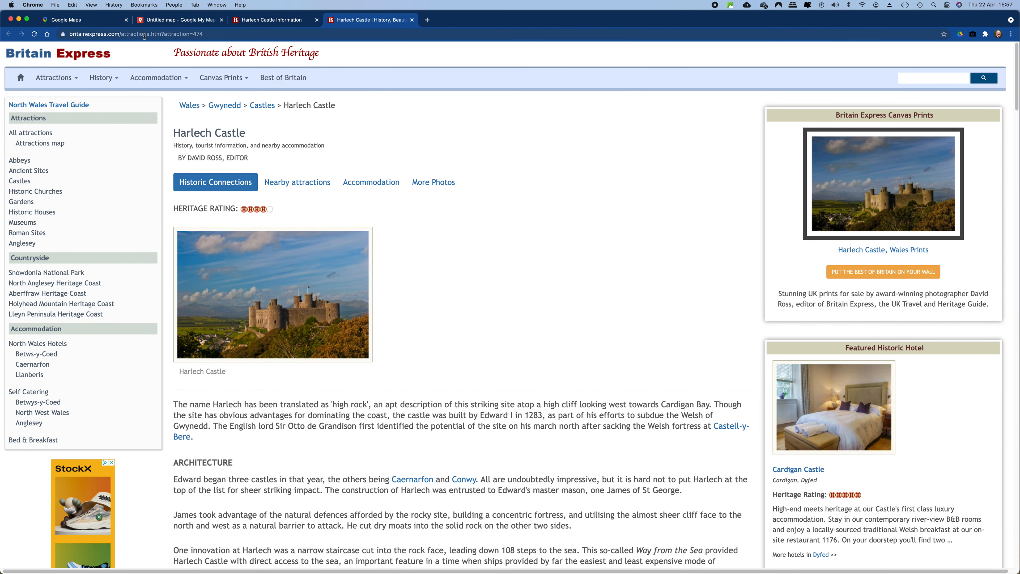
left_click(145, 36)
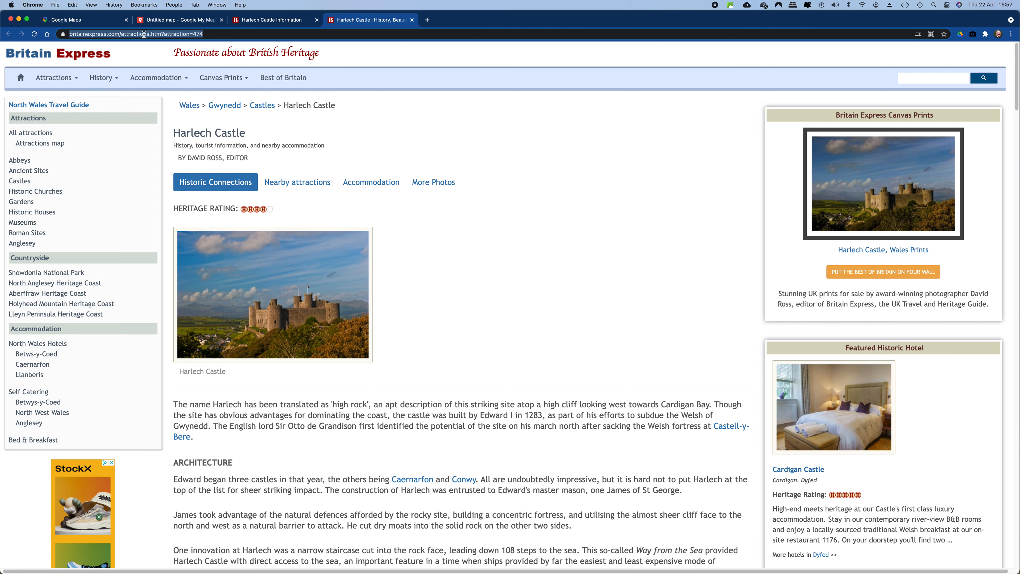
right_click(145, 35)
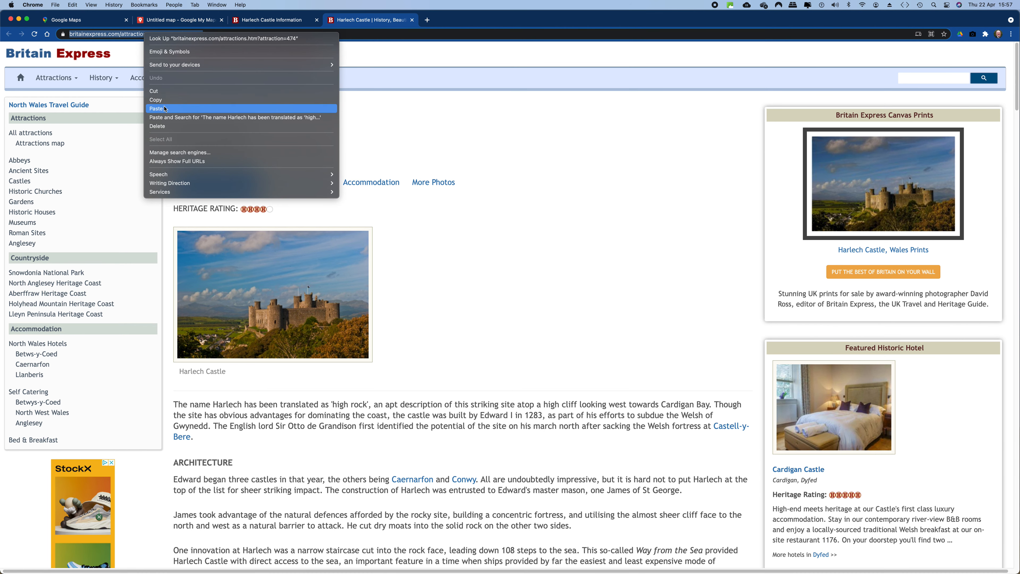
left_click(156, 100)
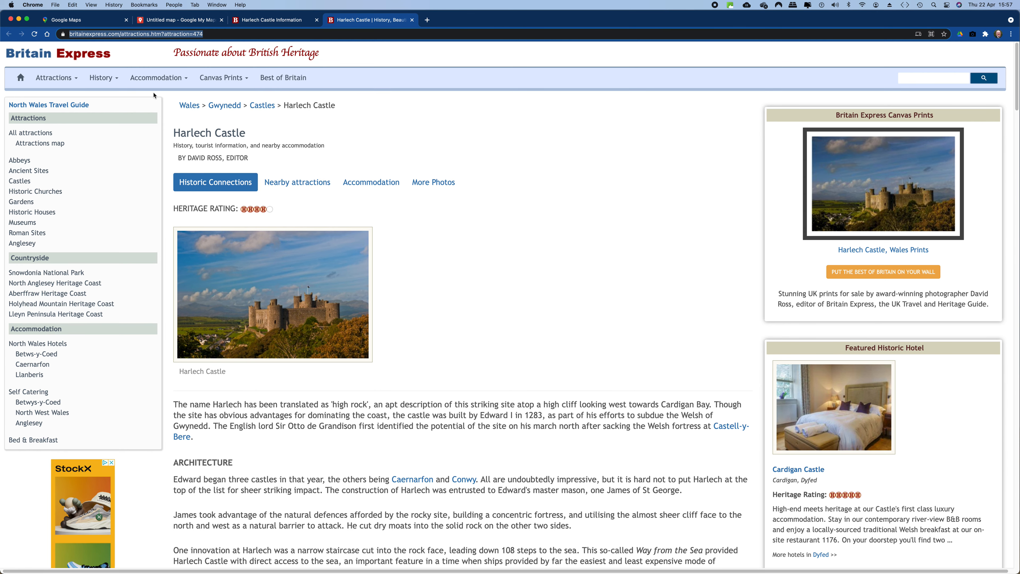
- Add the copied article link on a new line below the marker's description text and save the marker
left_click(257, 21)
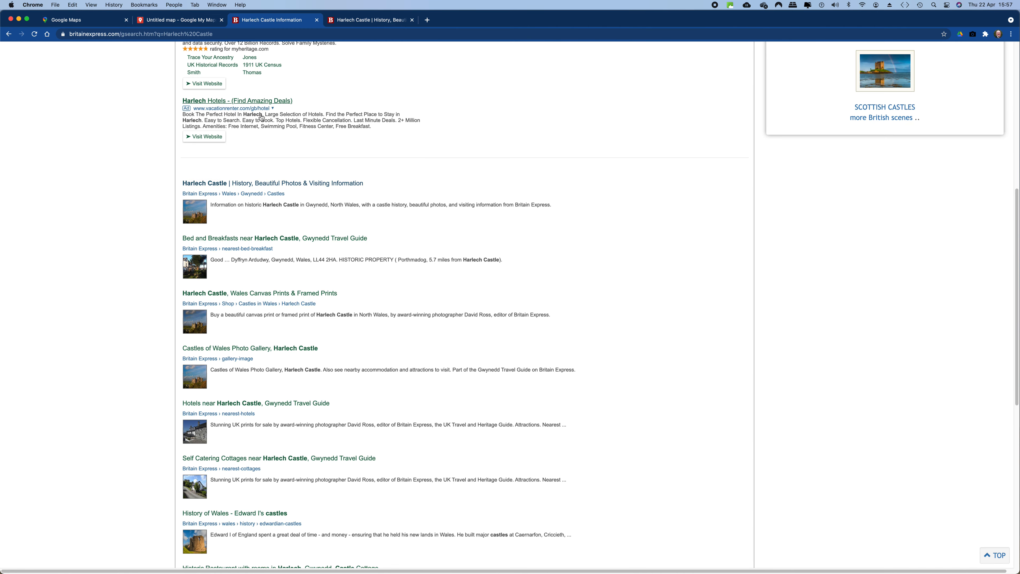
left_click(169, 20)
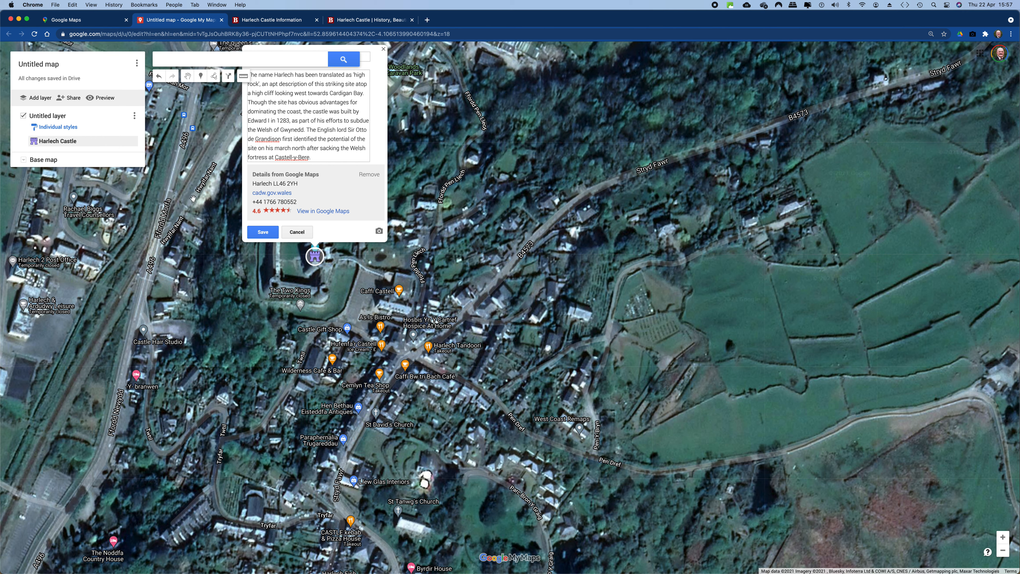
right_click(319, 160)
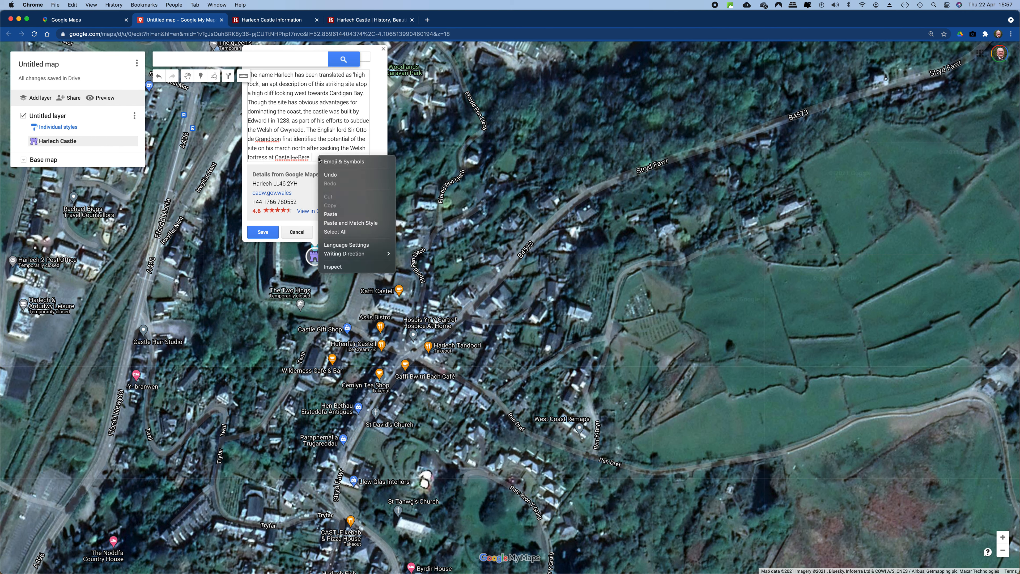
left_click(333, 215)
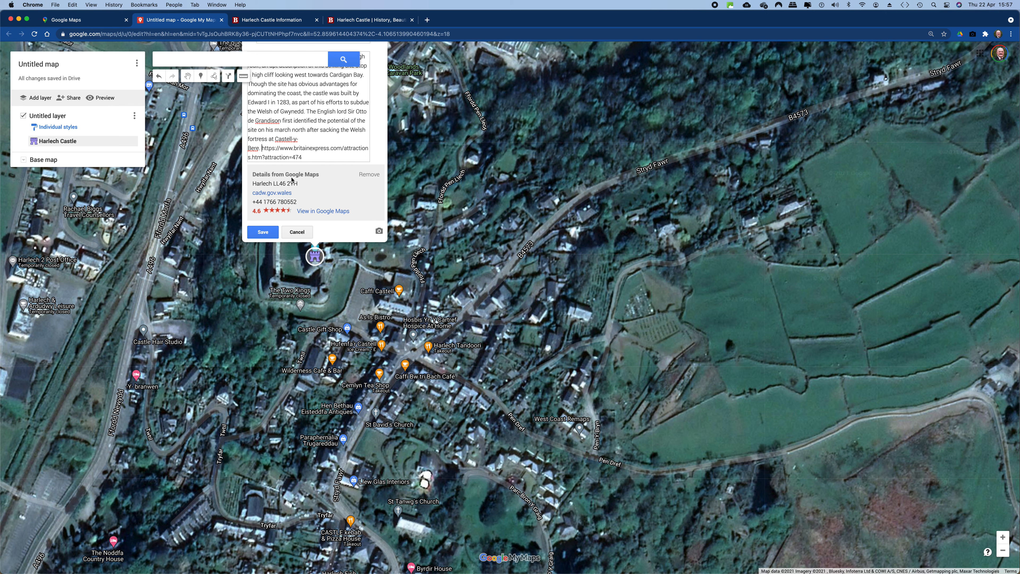
key("Return")
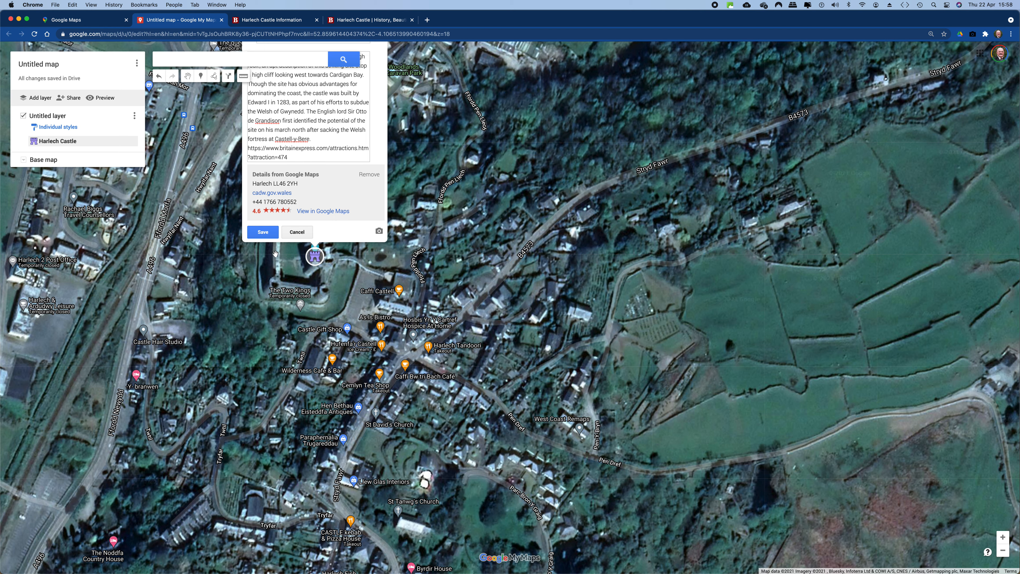
left_click(263, 232)
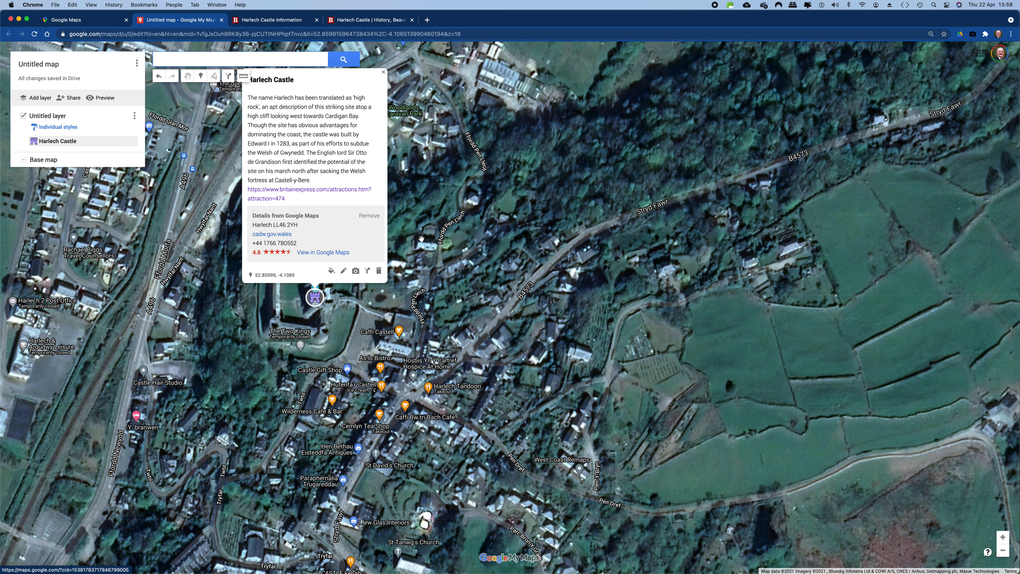
- Copy the title text "Harlech Castle" from the saved marker's details
left_click_drag(421, 239, 469, 336)
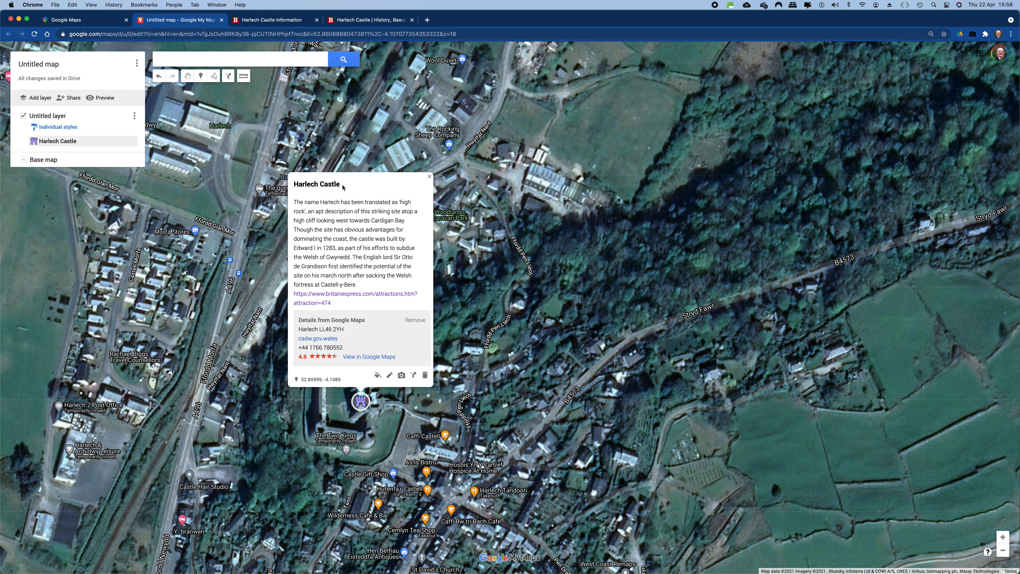
left_click_drag(343, 186, 296, 189)
key("cmd+c")
right_click(305, 186)
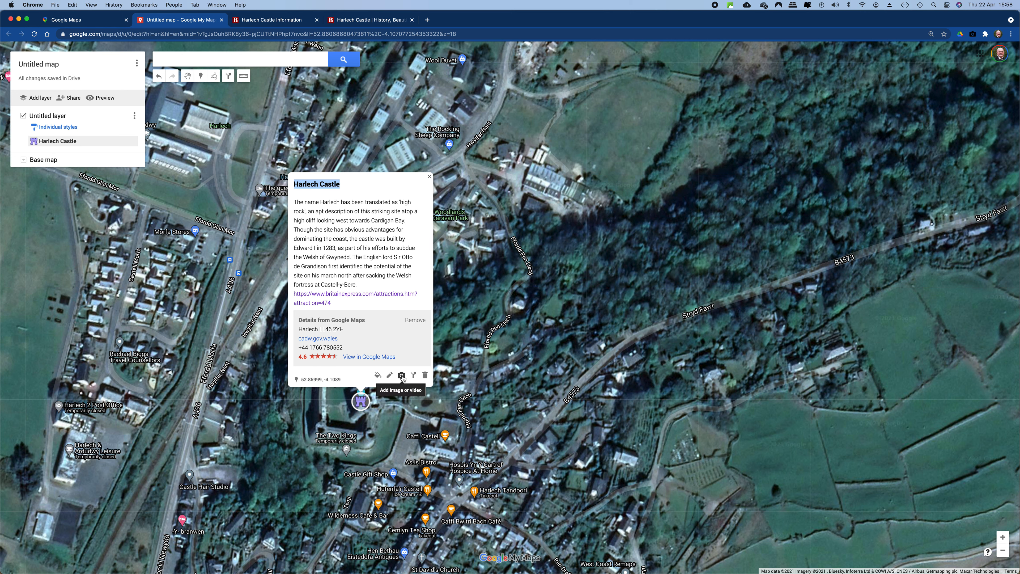
- Start adding an image to the marker and run a Google Image Search for the copied name "Harlech Castle"
left_click(402, 376)
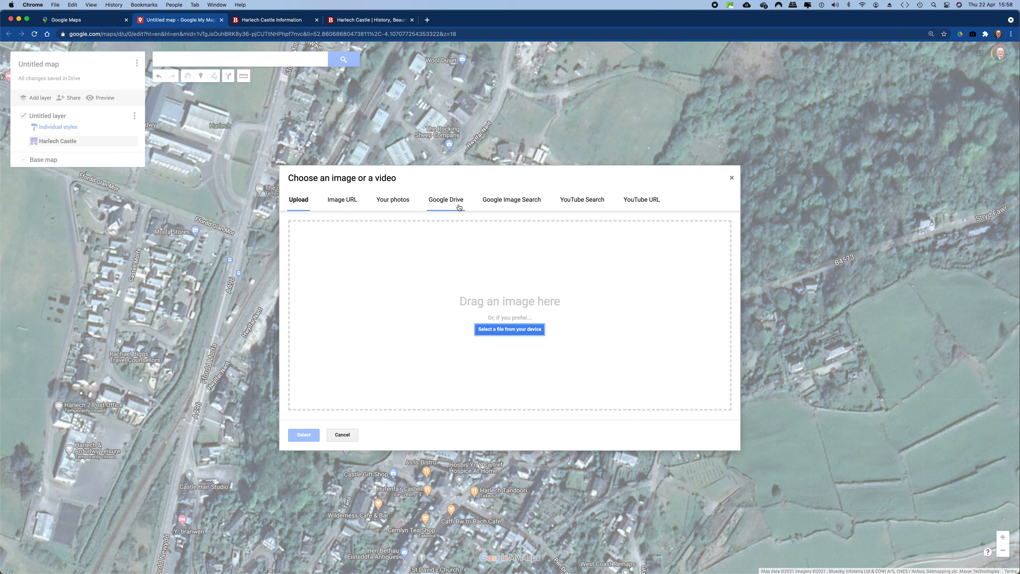
left_click(517, 201)
right_click(329, 229)
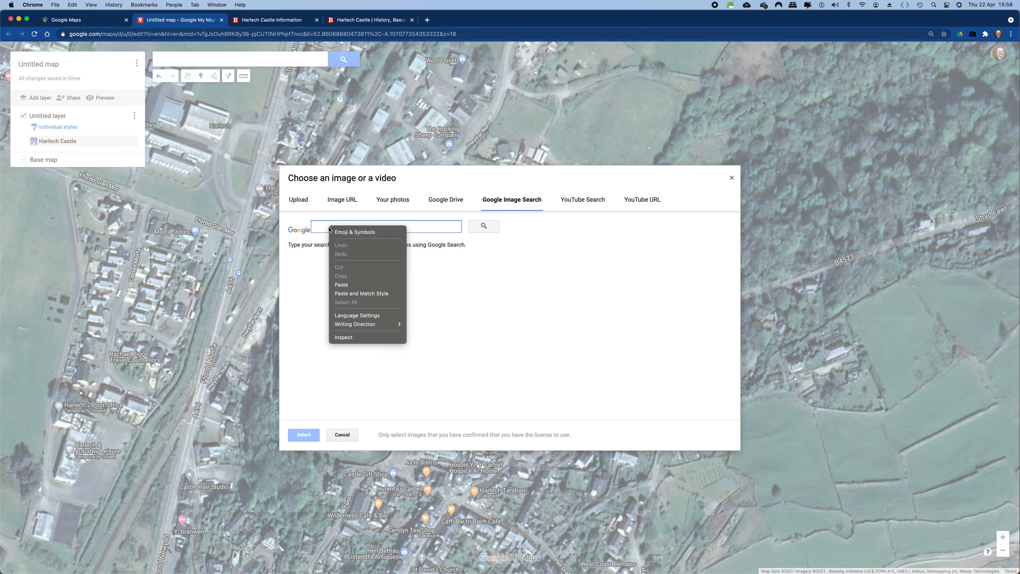
left_click(341, 285)
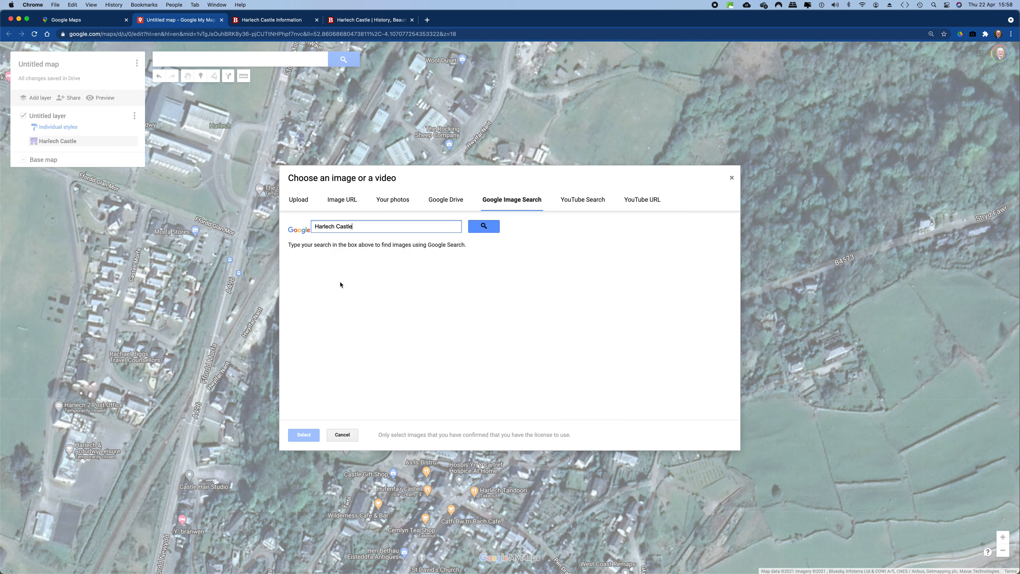
left_click(484, 229)
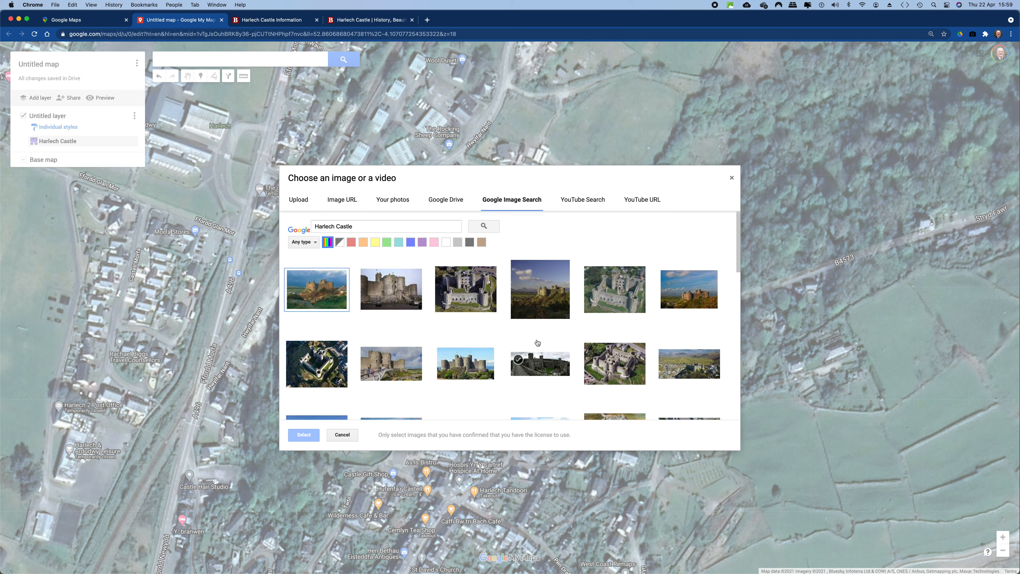
- Browse the image results and add the aerial castle photo, third in the first row, to the marker
scroll(539, 351, "down", 3)
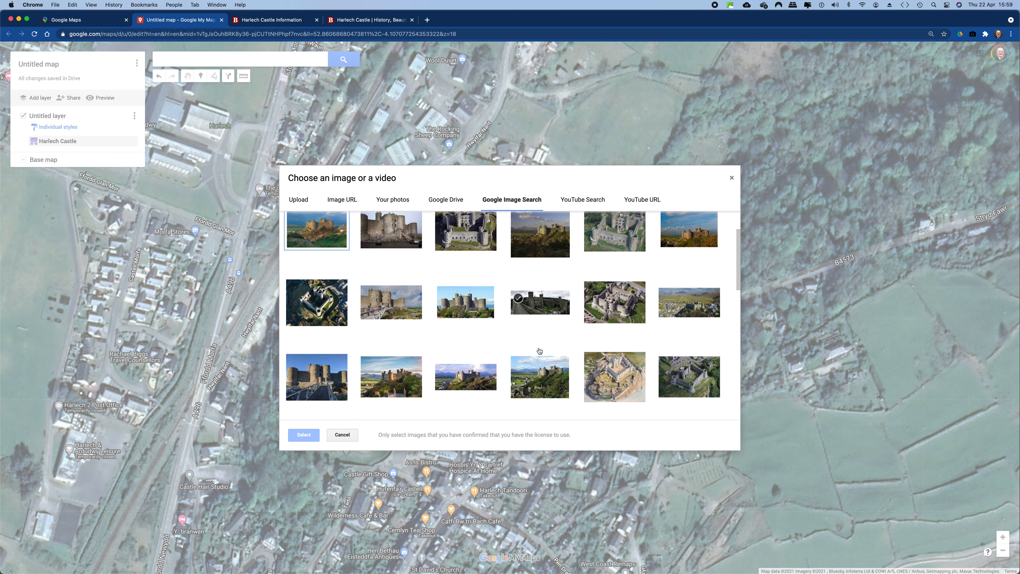
scroll(541, 335, "up", 1)
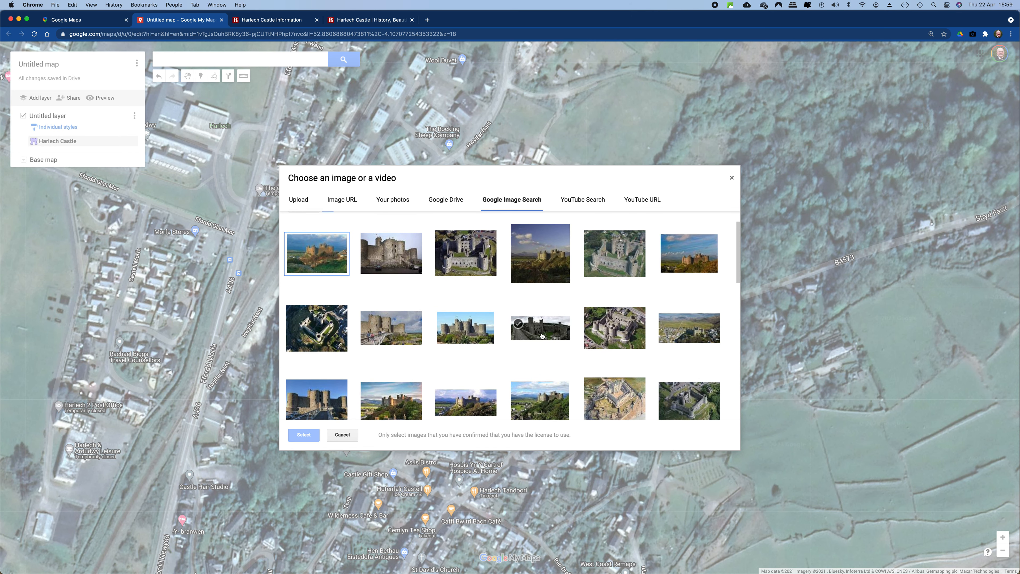
scroll(542, 336, "up", 1)
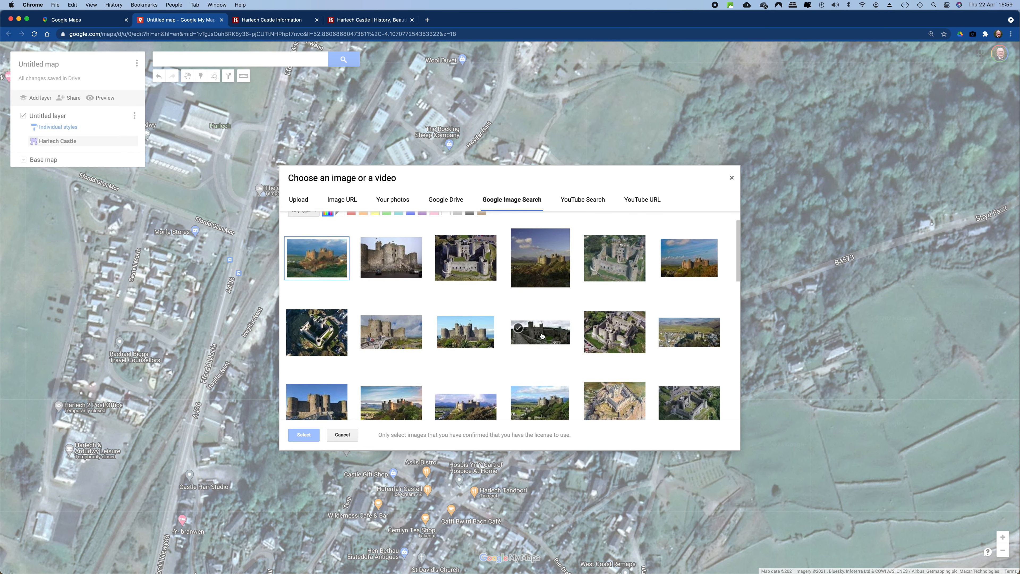
left_click(472, 268)
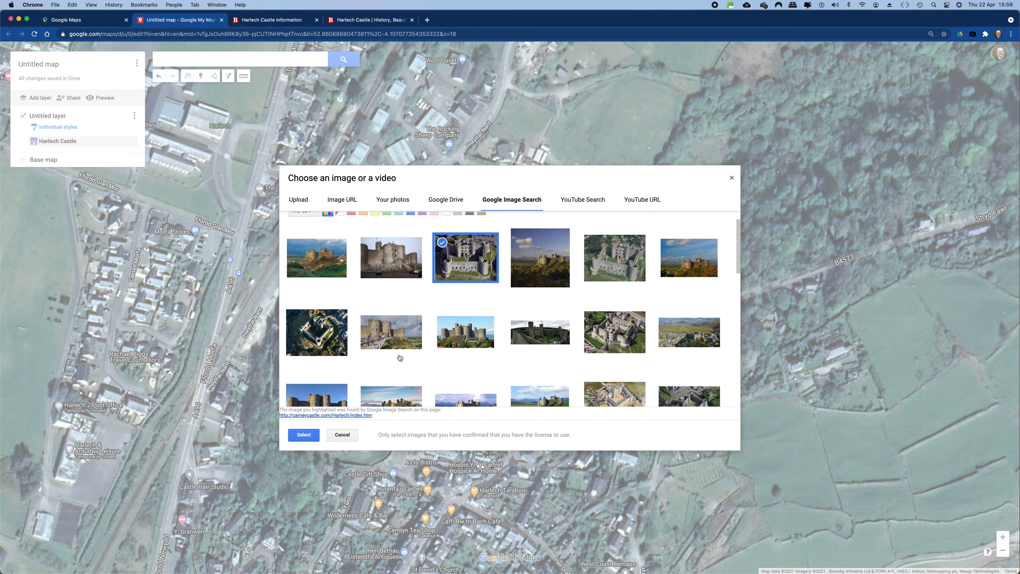
left_click(305, 438)
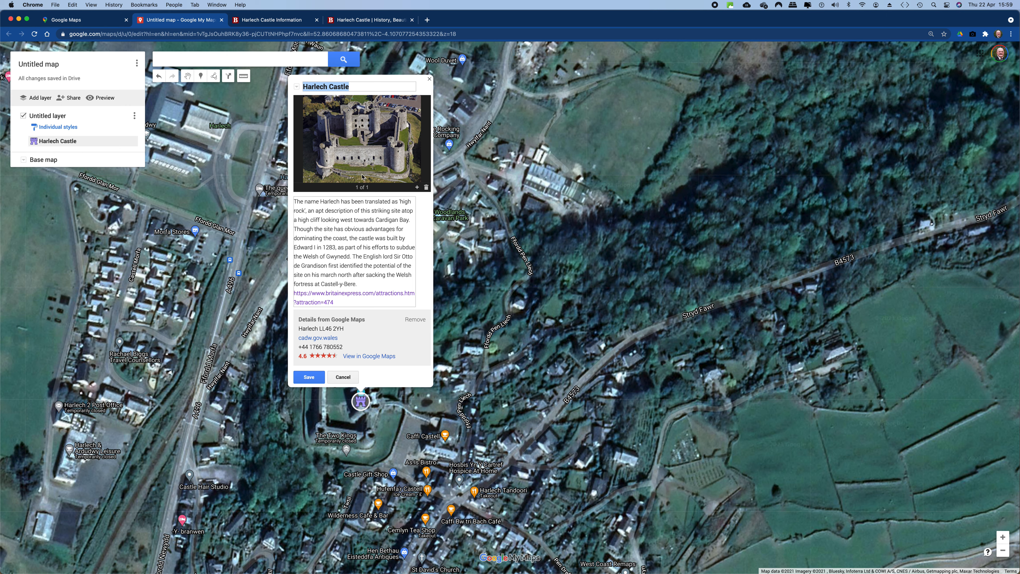
- Start adding another image to the marker's gallery and search Google Images again for "Harlech Castle"
left_click(417, 187)
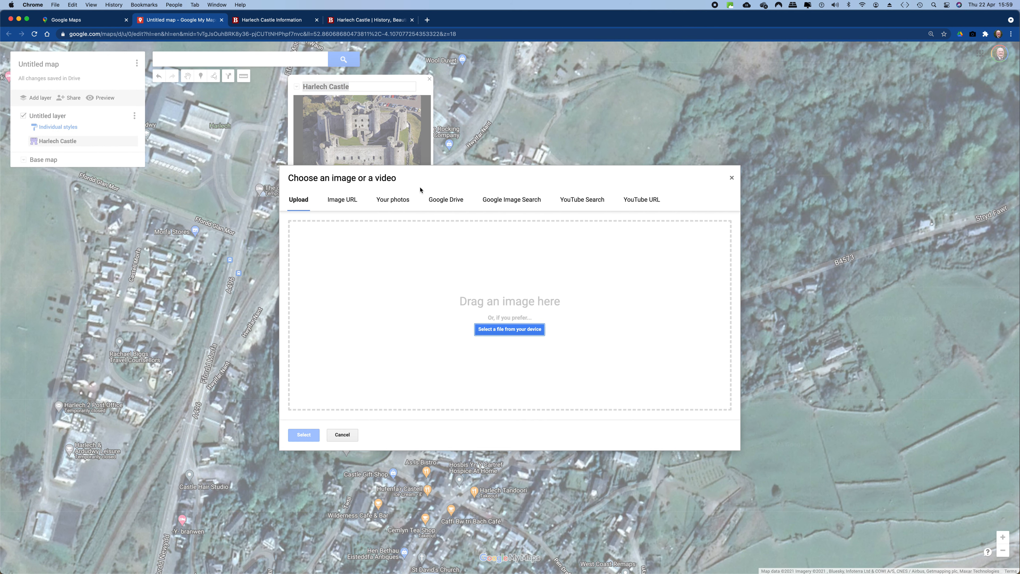
left_click(517, 204)
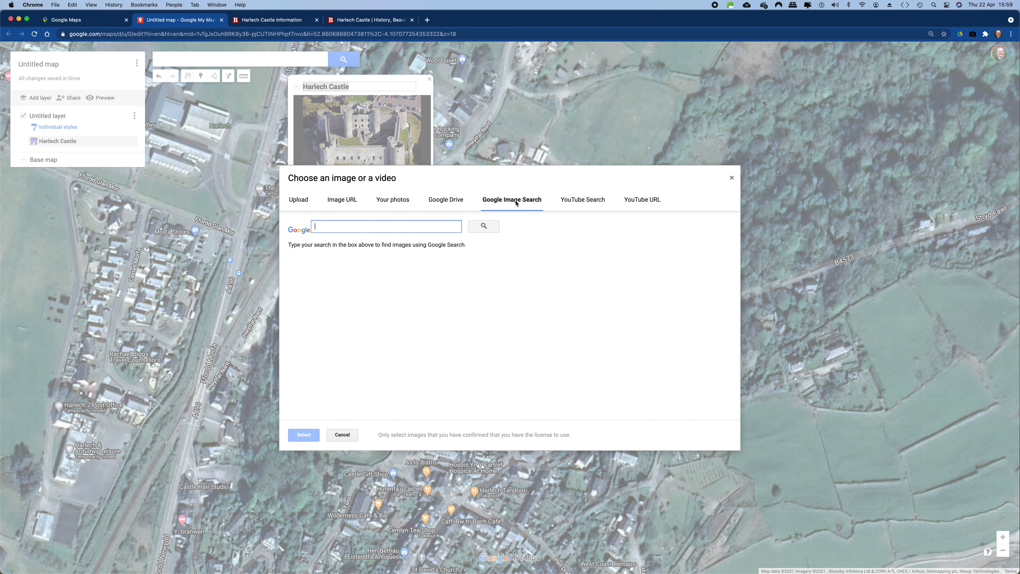
right_click(331, 228)
left_click(348, 286)
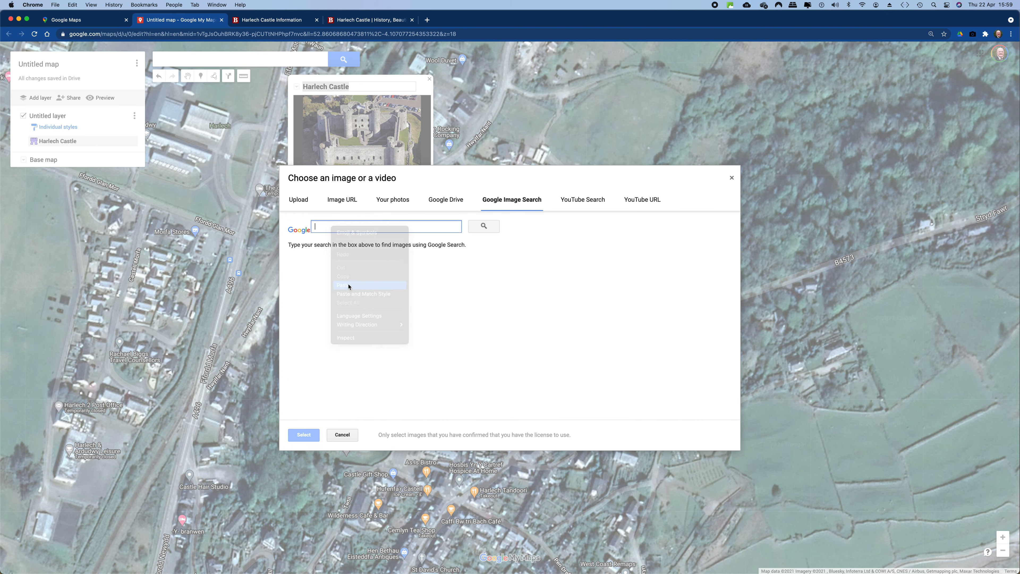
left_click(484, 227)
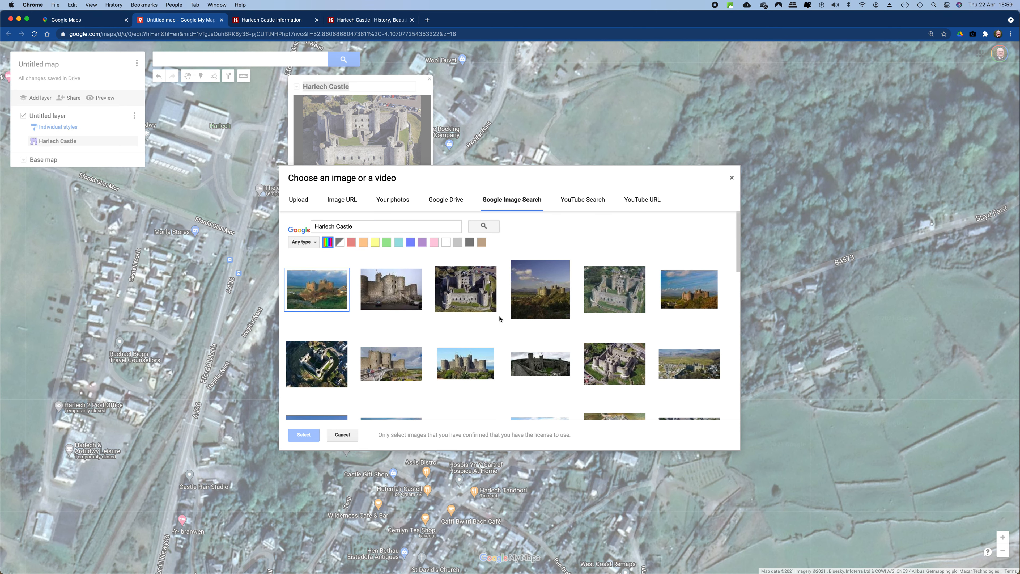
- Browse the image results, add the photo of the castle on a green hill under blue sky, and save the Harlech Castle marker
scroll(502, 321, "down", 5)
scroll(501, 323, "down", 3)
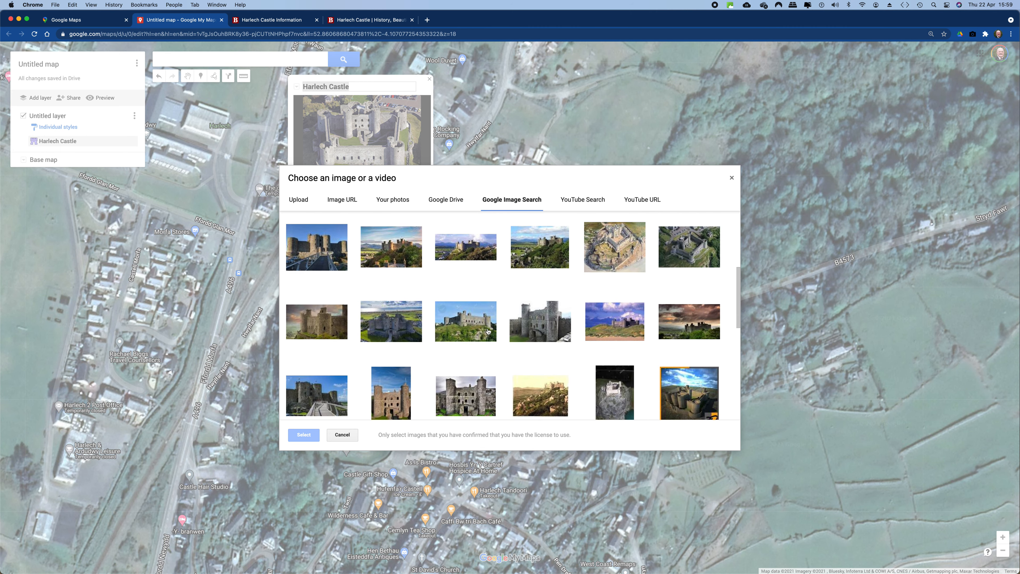
left_click(468, 331)
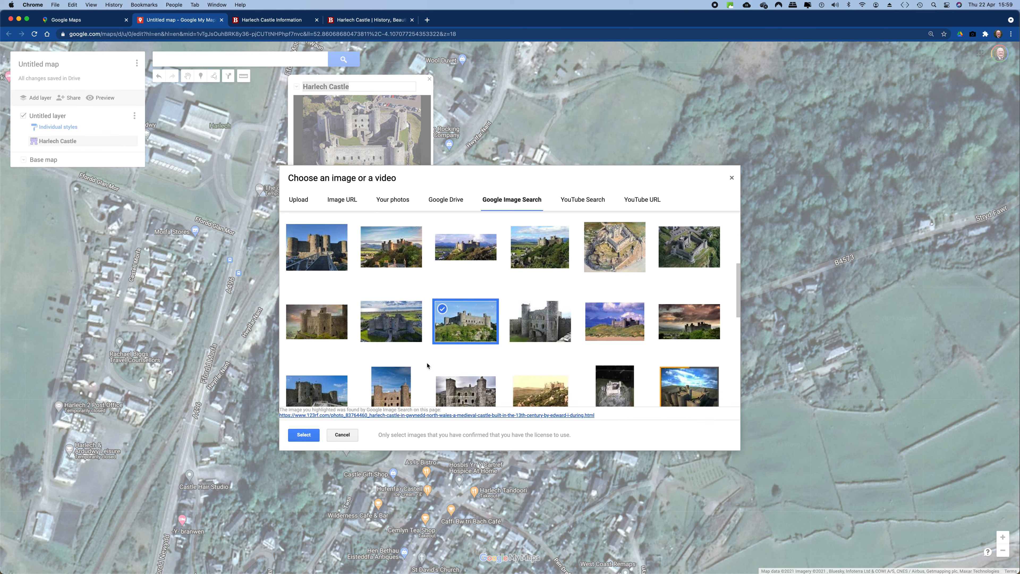
left_click(306, 435)
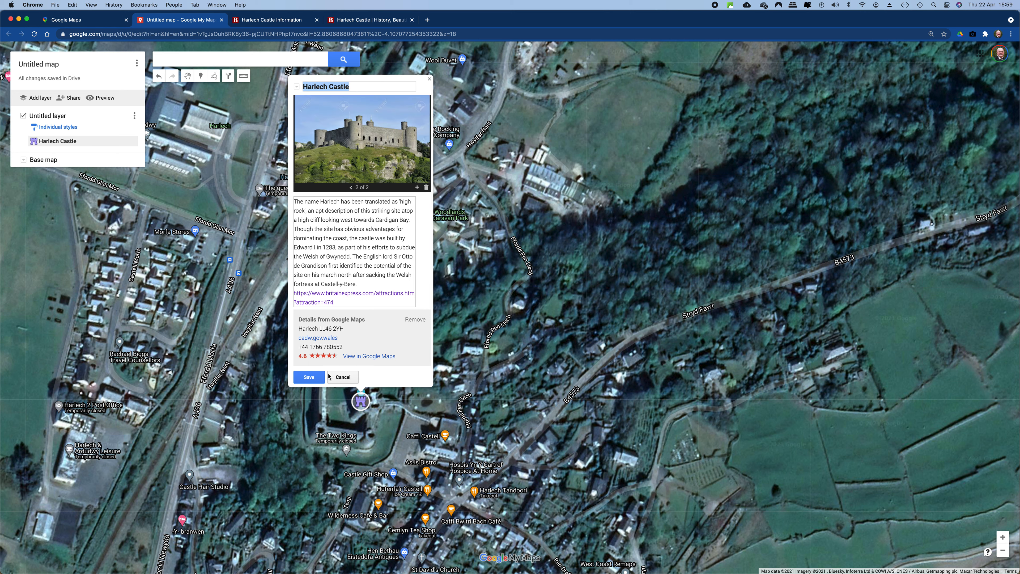
left_click(309, 379)
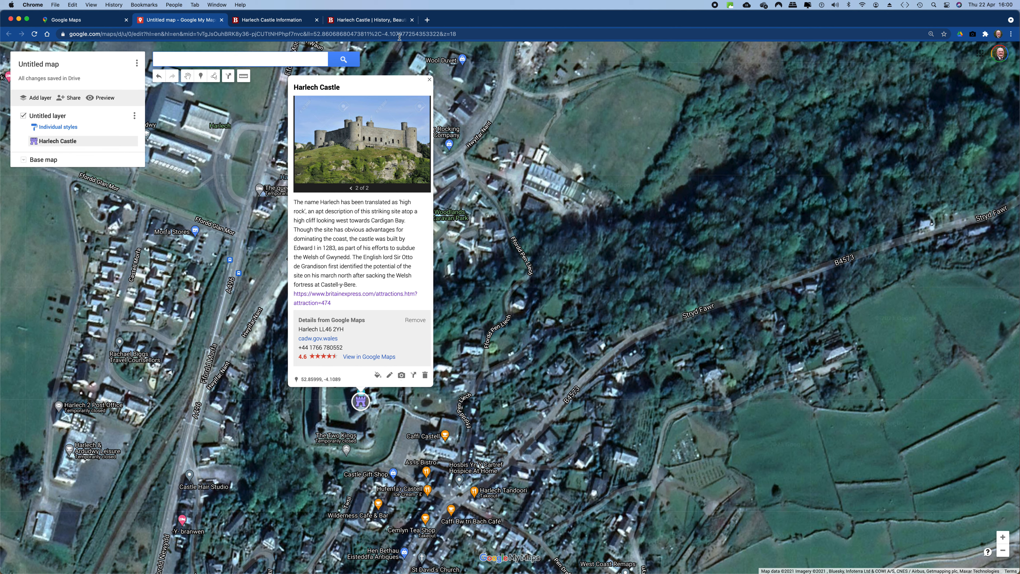
- Search YouTube in a new tab for the copied name "Harlech Castle" and open the video "Harlech Castle from the lens of a drone"
left_click(427, 20)
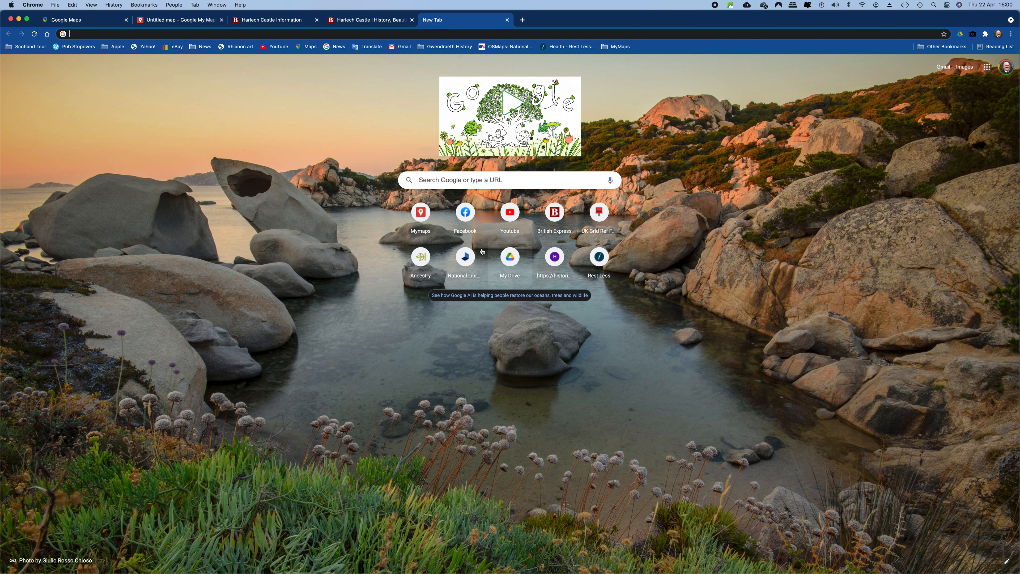
left_click(517, 218)
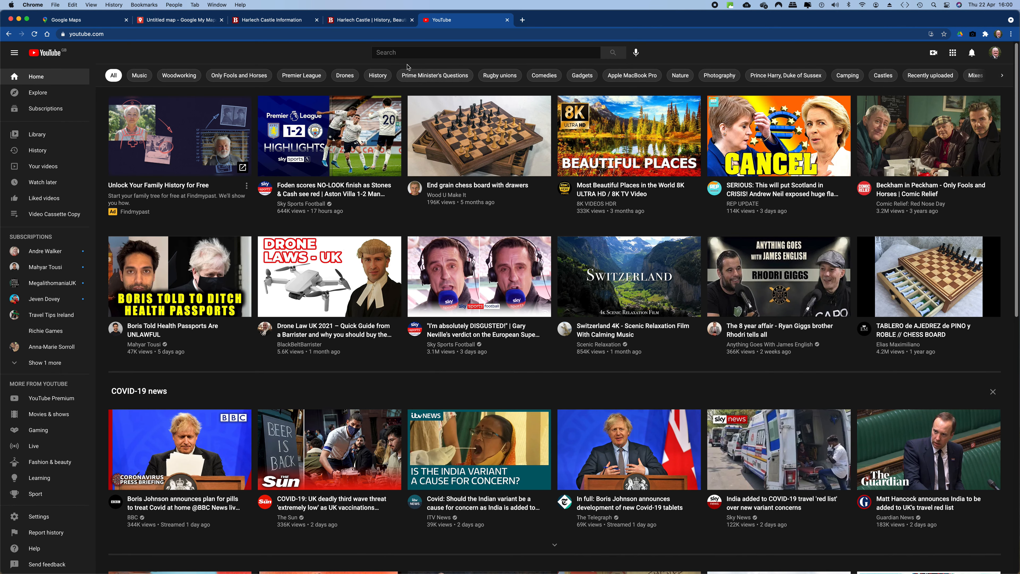
left_click(397, 51)
right_click(404, 51)
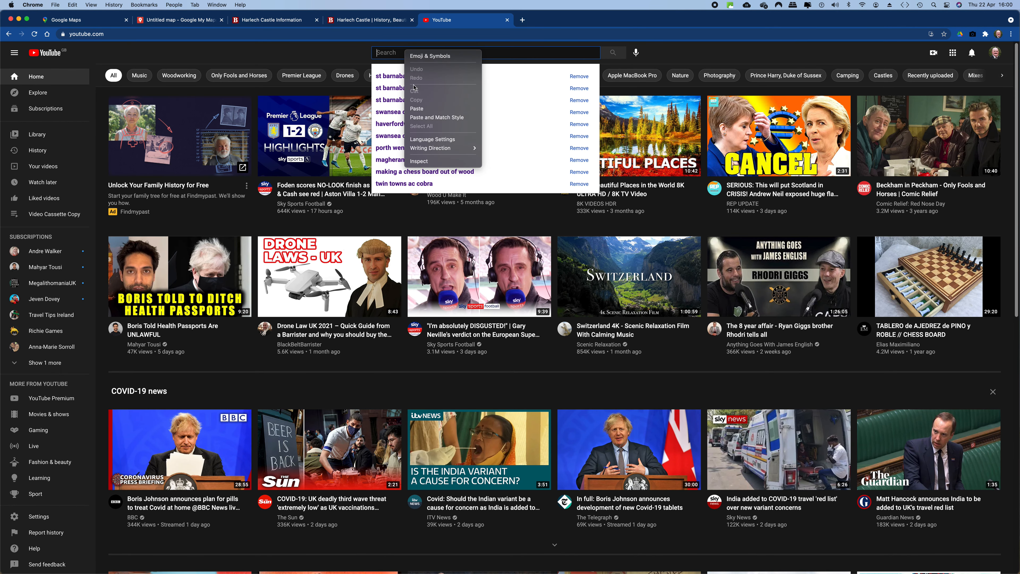
left_click(418, 111)
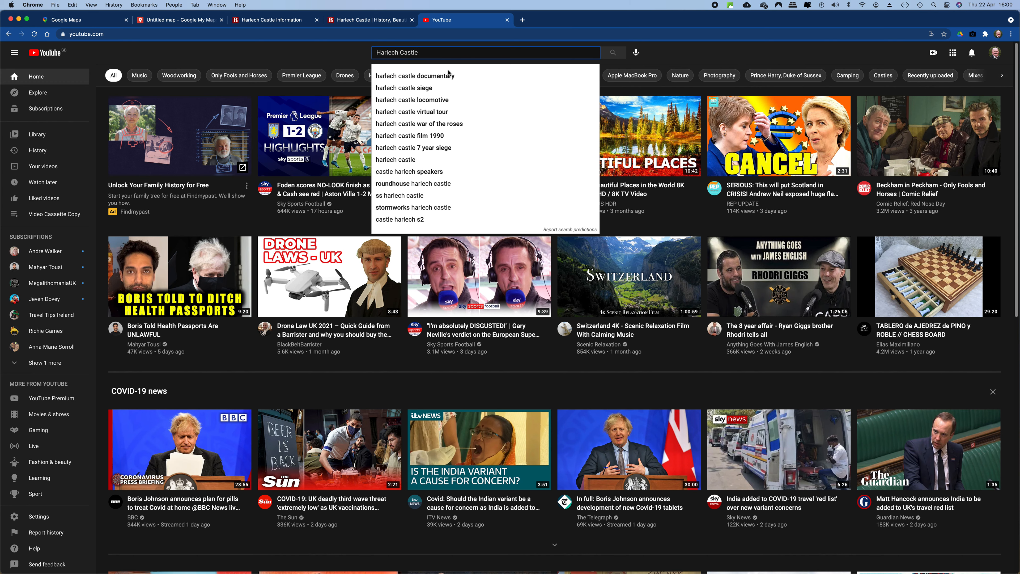
left_click(613, 54)
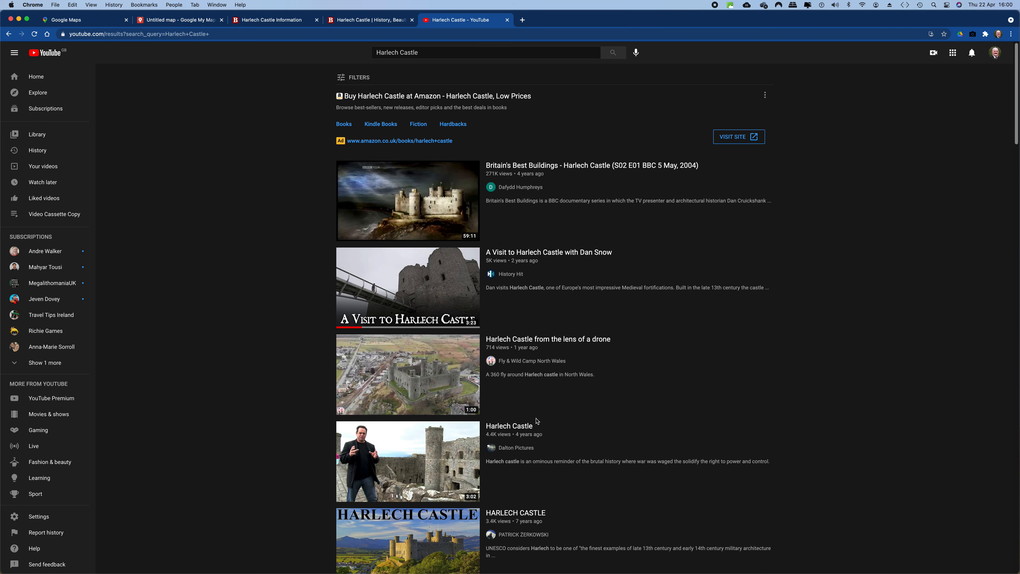
left_click(423, 374)
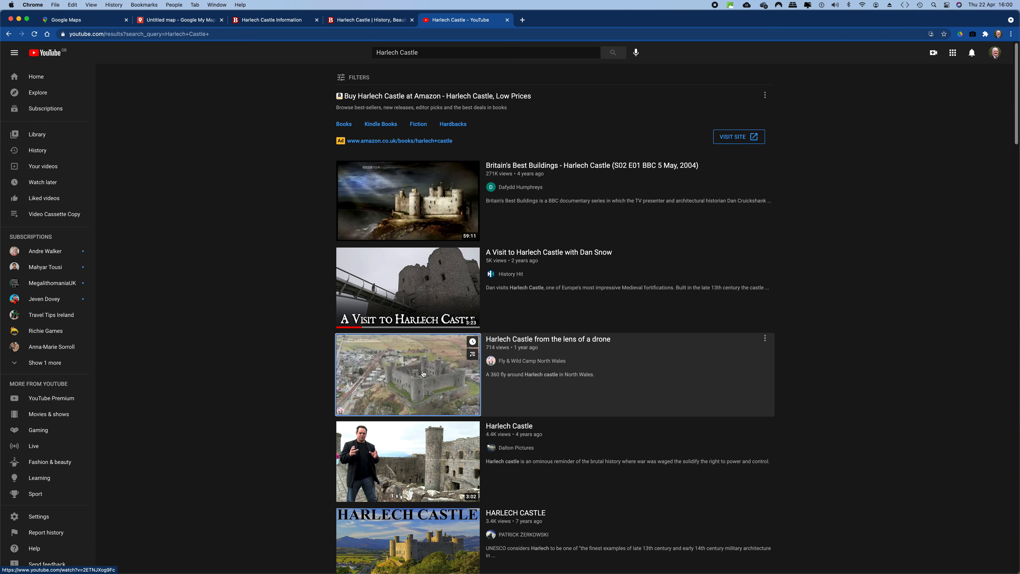
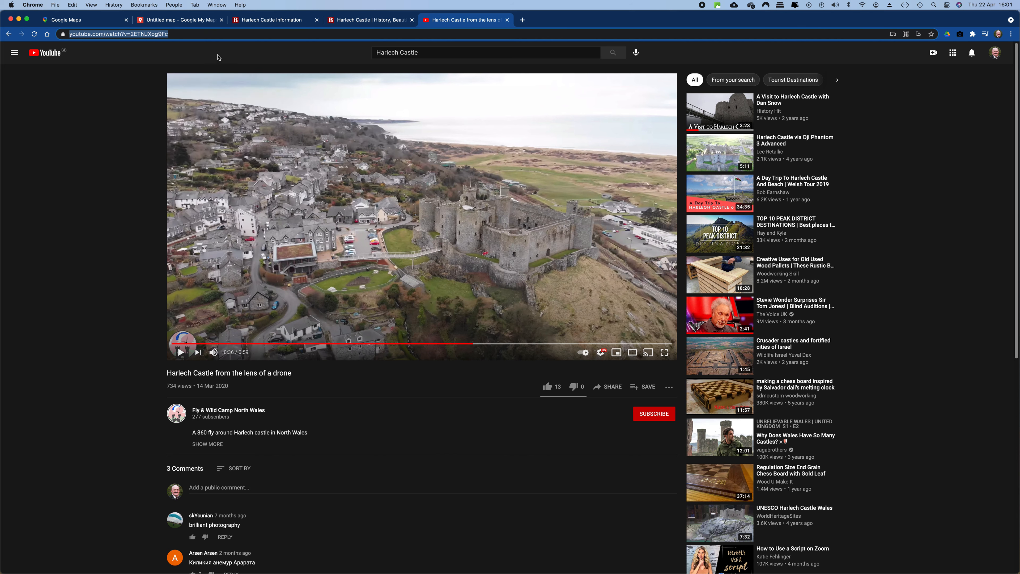
- Return to My Maps, add the drone video to the Harlech Castle marker by its copied YouTube URL, and save the marker
left_click(184, 21)
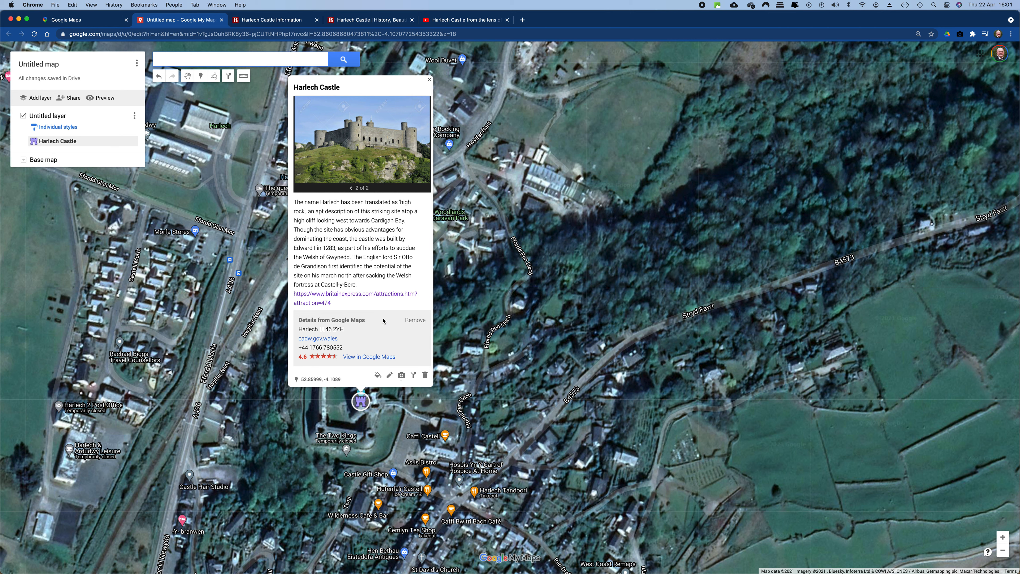
left_click(402, 377)
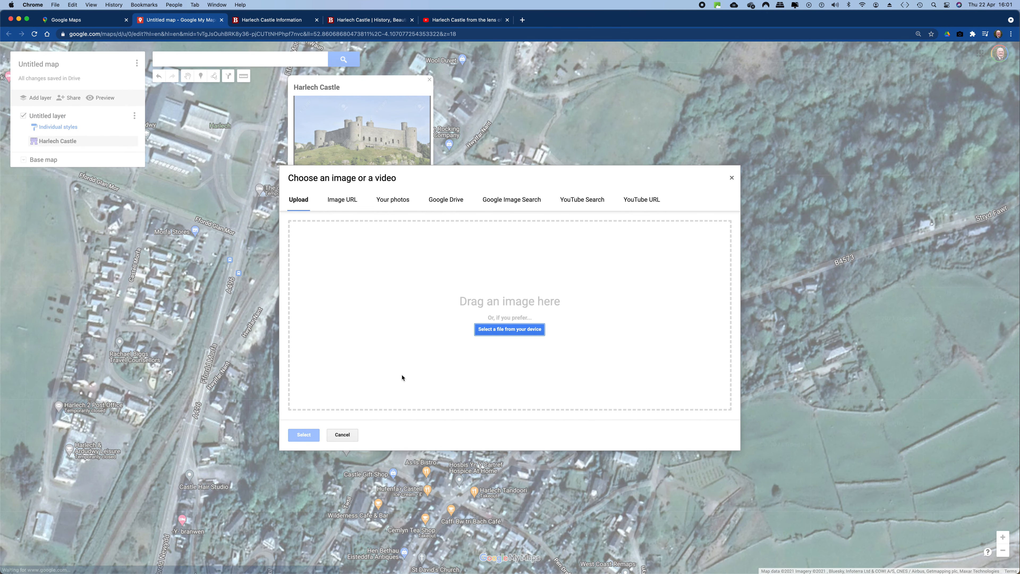
left_click(643, 200)
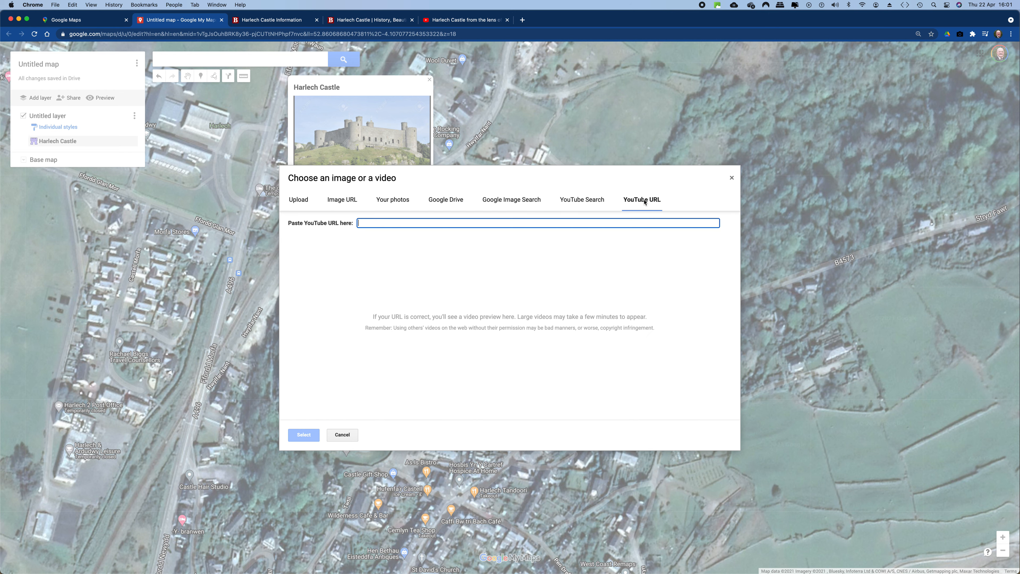
right_click(365, 223)
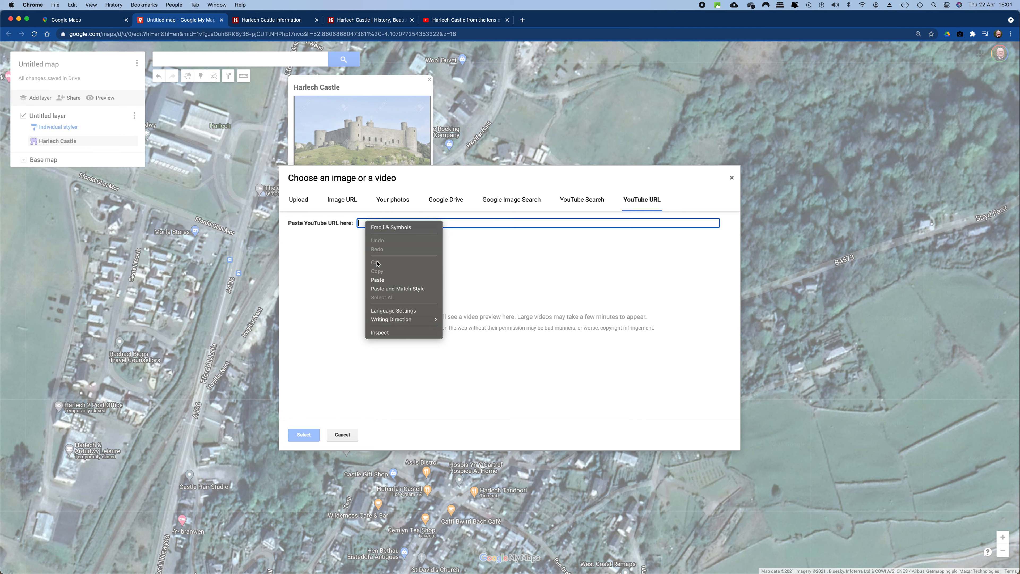
left_click(380, 281)
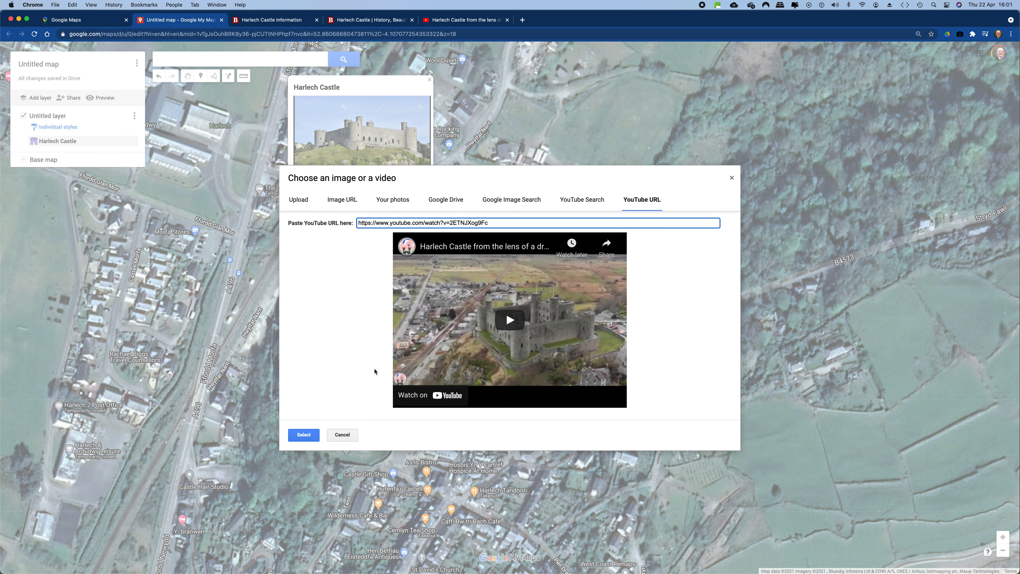
left_click(304, 435)
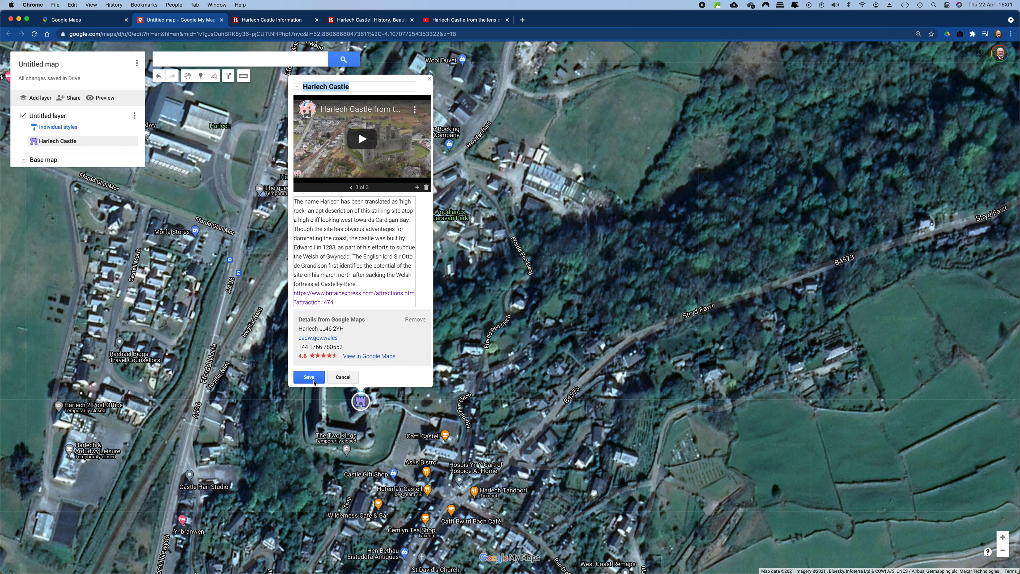
left_click(309, 378)
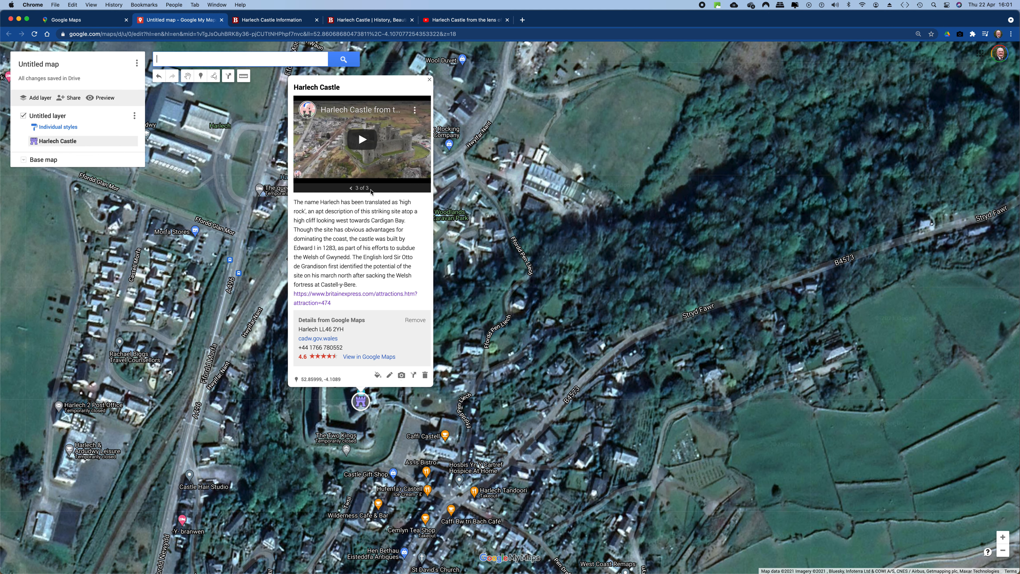
- Rename the untitled layer as "Wales Castles"
left_click(53, 117)
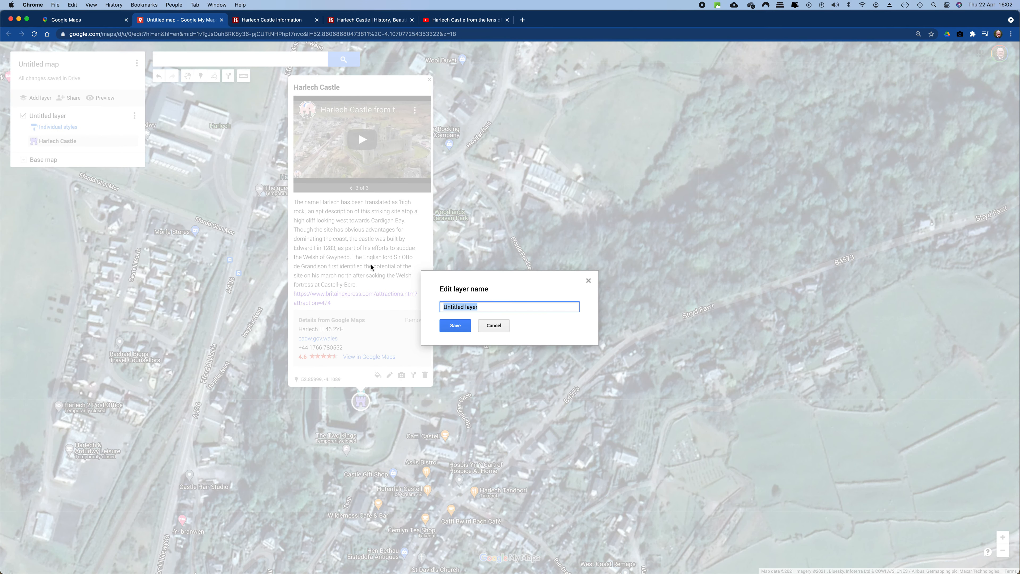
type("Wales Castles")
left_click(456, 326)
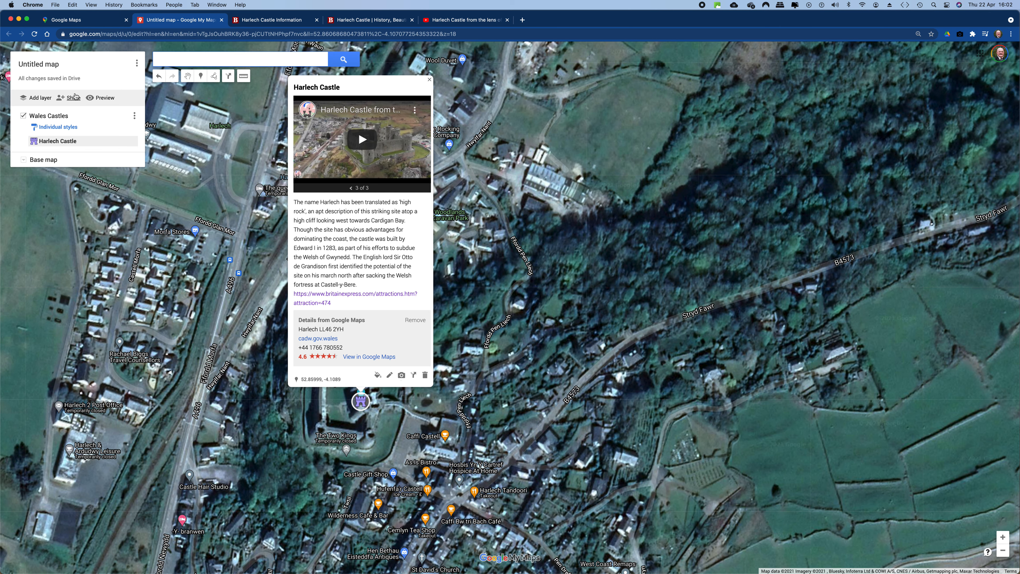
- Set the map title to "Uk Castles"
left_click(44, 65)
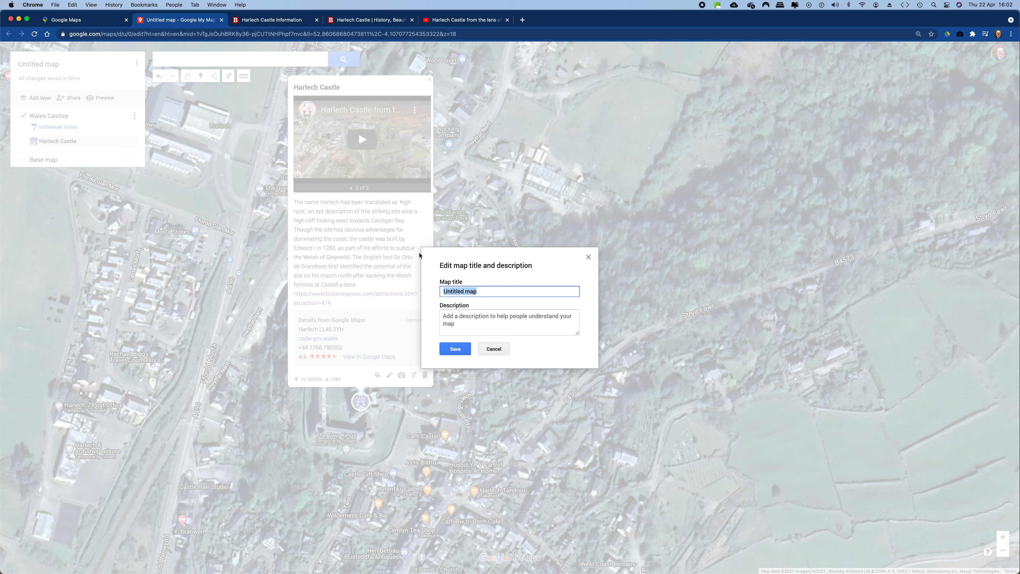
type("Uk C")
left_click(456, 349)
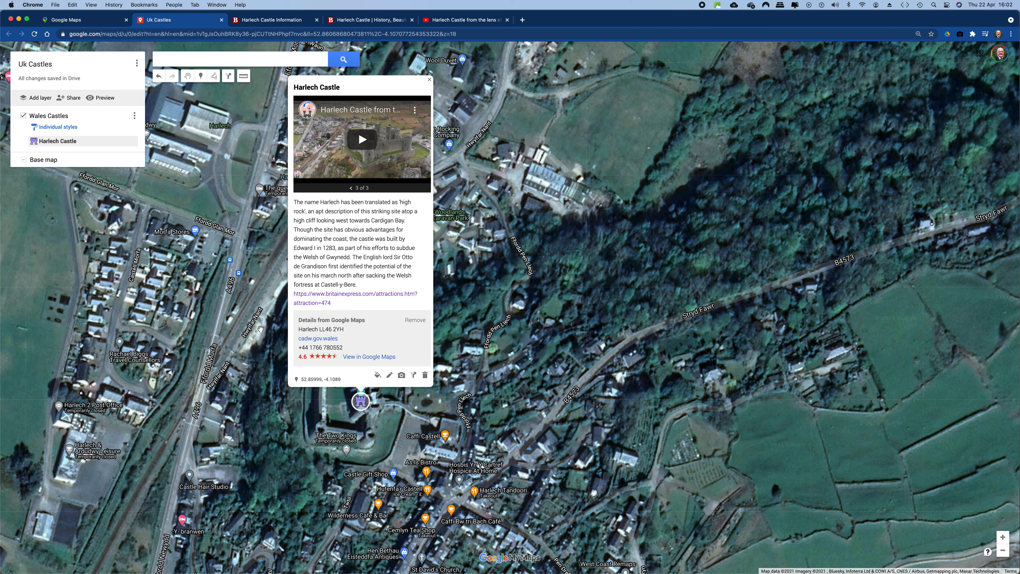
- Close the marker's details and examine the castle icon on the map from close range out to a view of all Wales
left_click(472, 278)
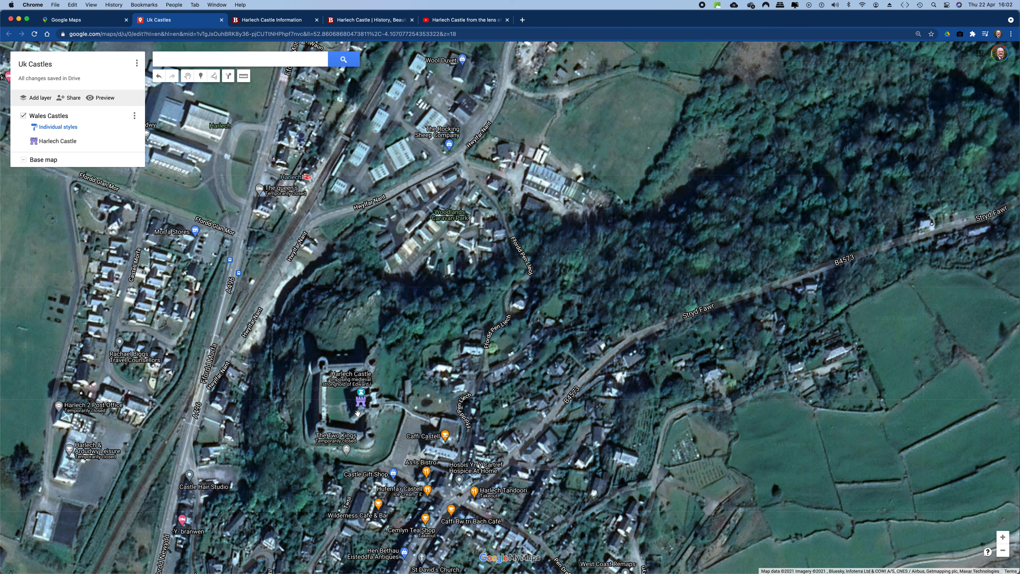
scroll(382, 411, "up", 5)
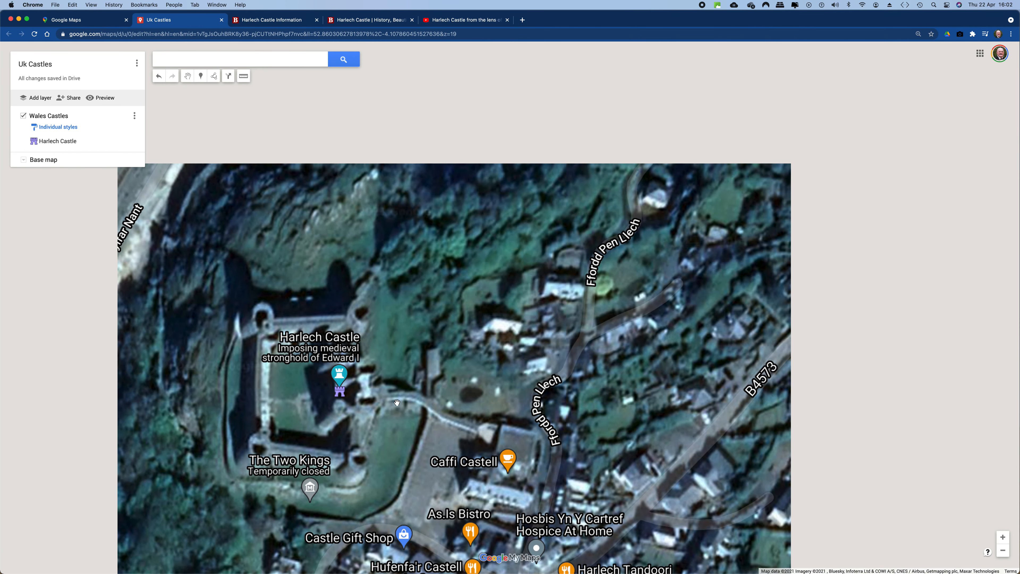
scroll(398, 402, "down", 5)
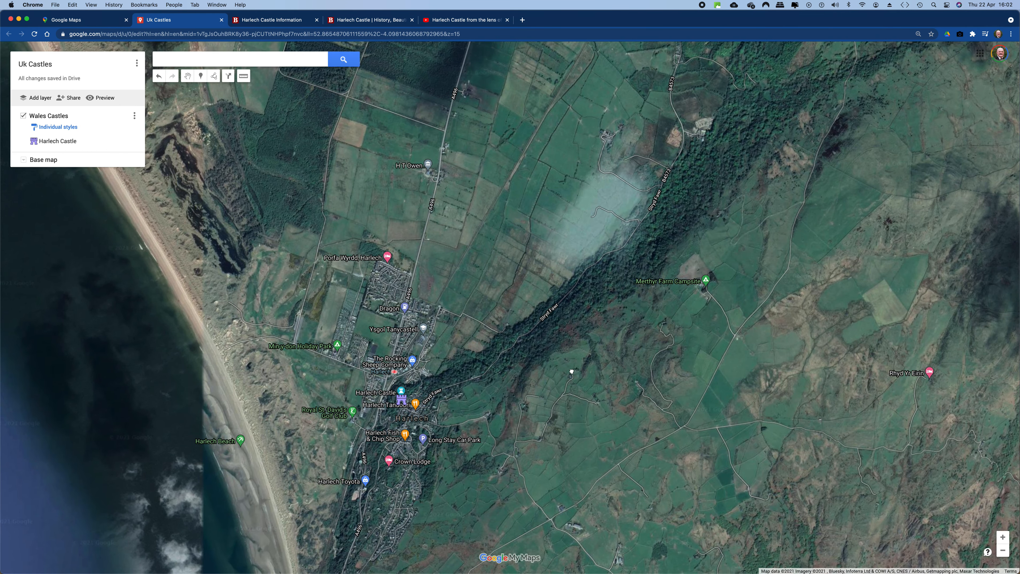
left_click_drag(571, 372, 622, 323)
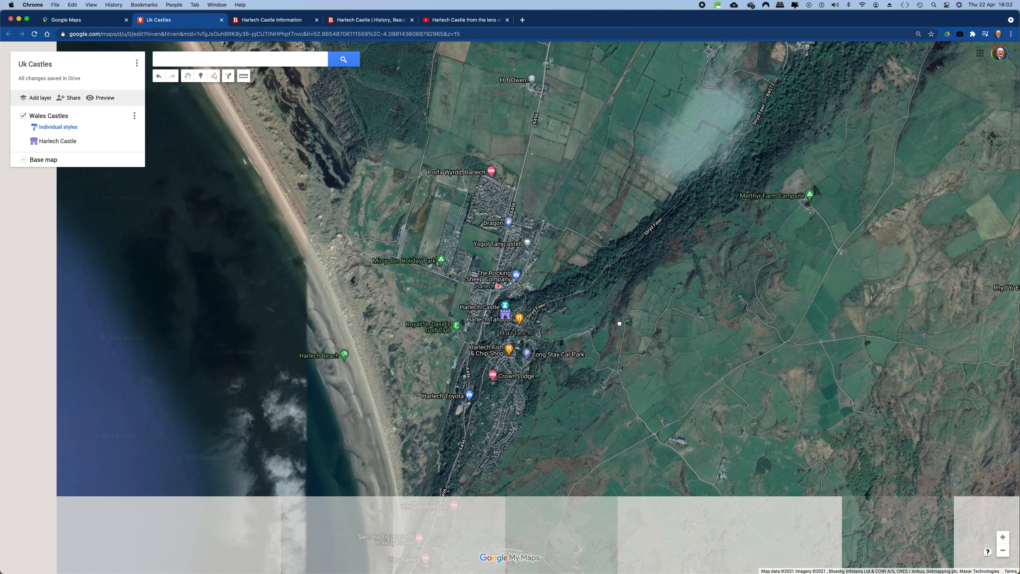
scroll(621, 324, "down", 3)
scroll(622, 323, "down", 3)
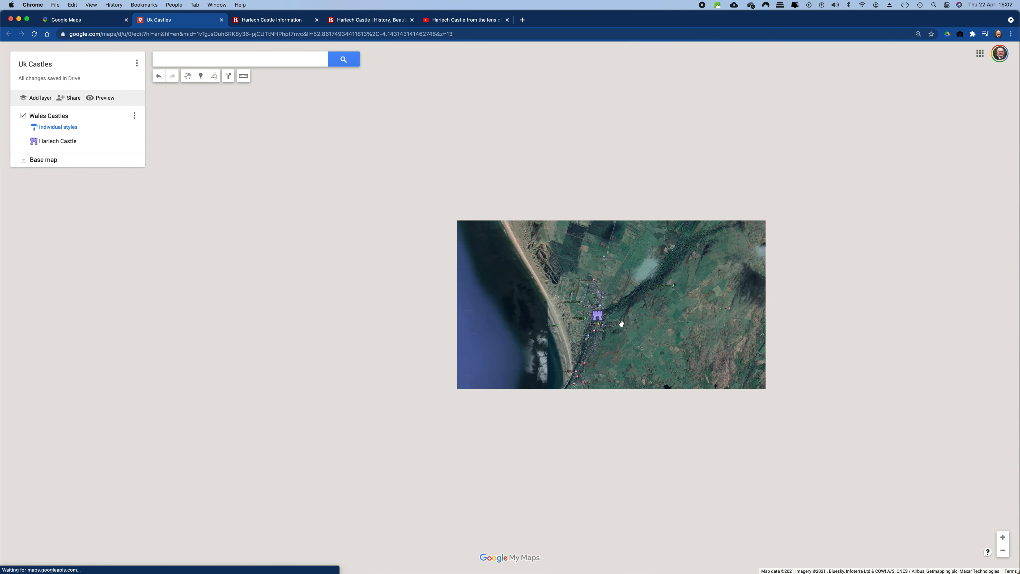
scroll(621, 323, "down", 2)
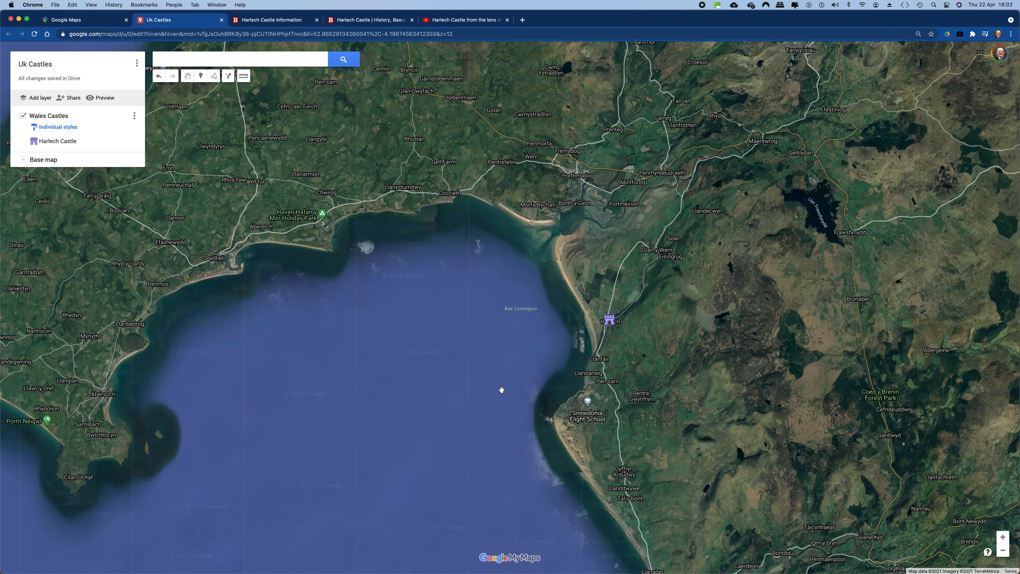
scroll(502, 390, "down", 2)
scroll(502, 389, "down", 3)
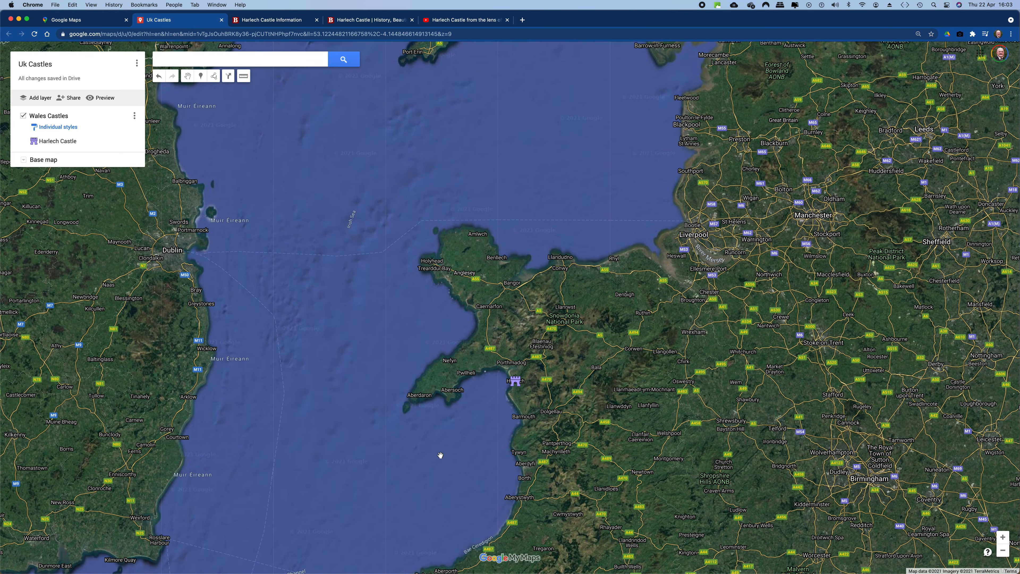
left_click_drag(450, 422, 444, 312)
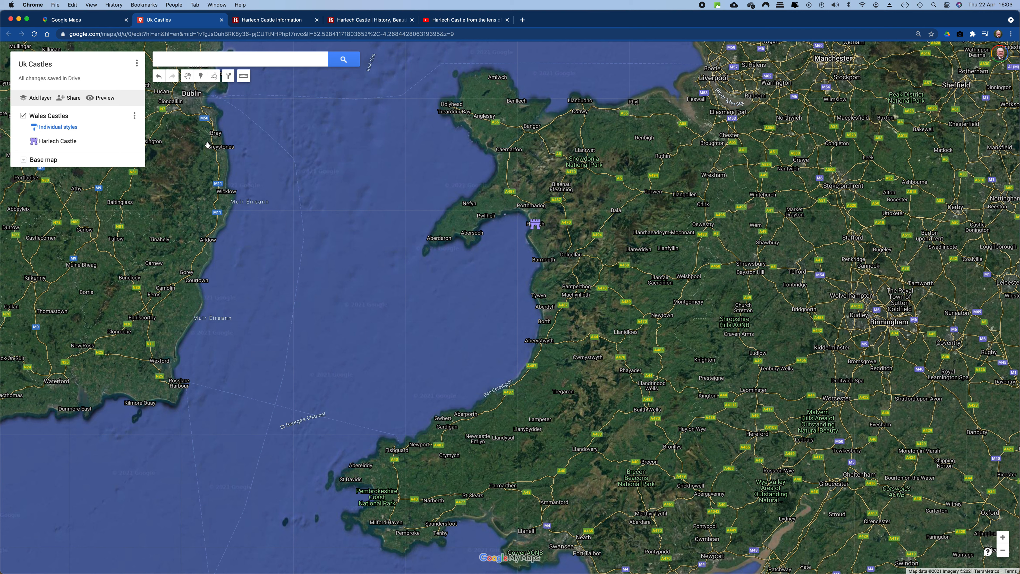
- Preview the Uk Castles map and browse the photos and video attached to the Harlech Castle marker
left_click(106, 101)
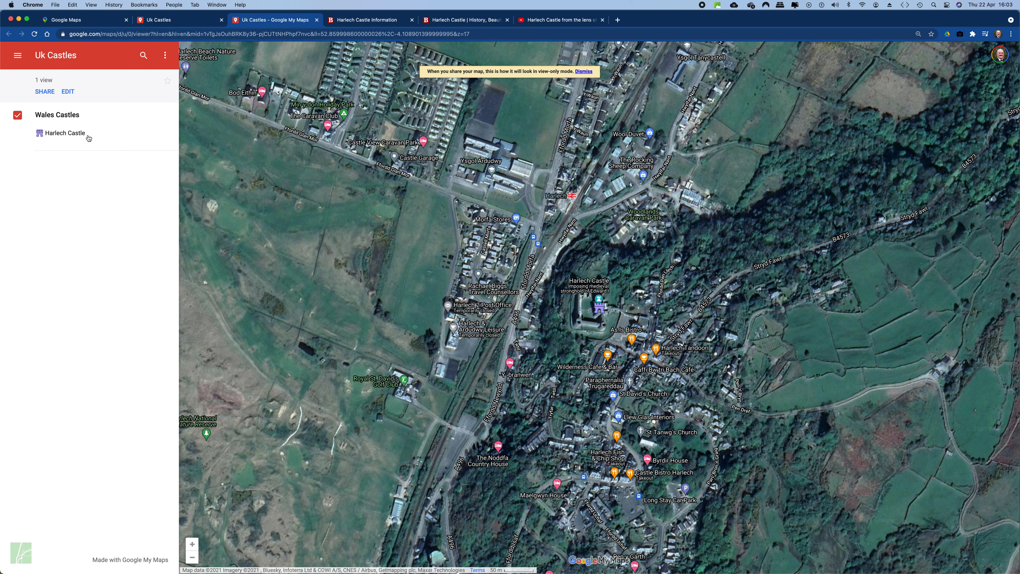
left_click(68, 136)
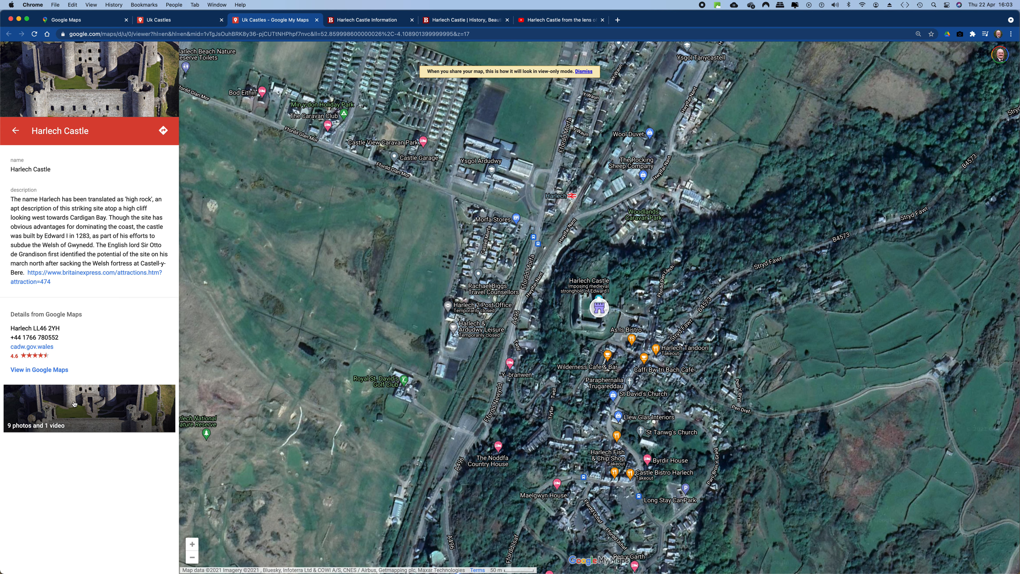
left_click(75, 416)
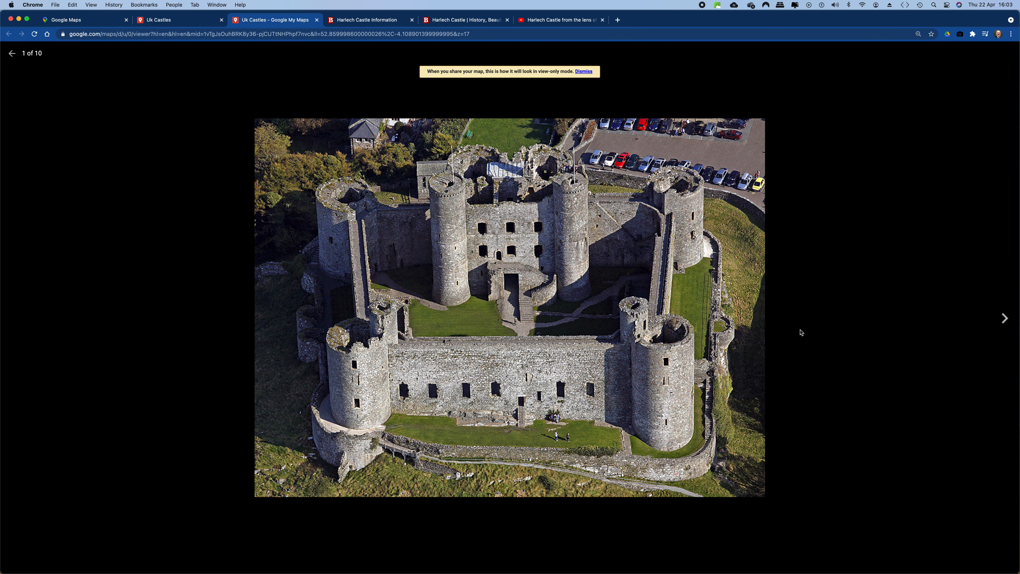
left_click(1004, 319)
left_click(1004, 319)
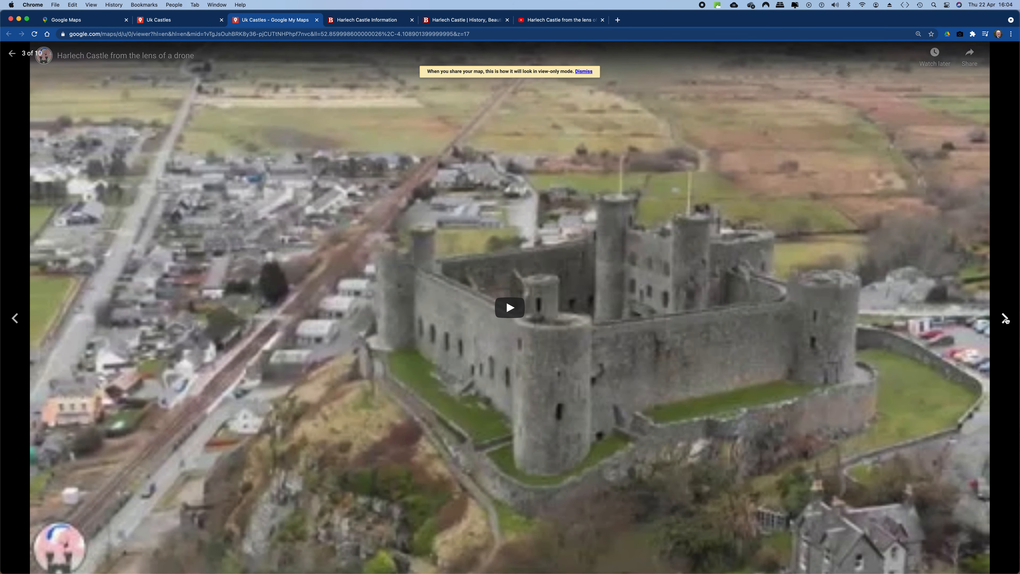
left_click(1004, 318)
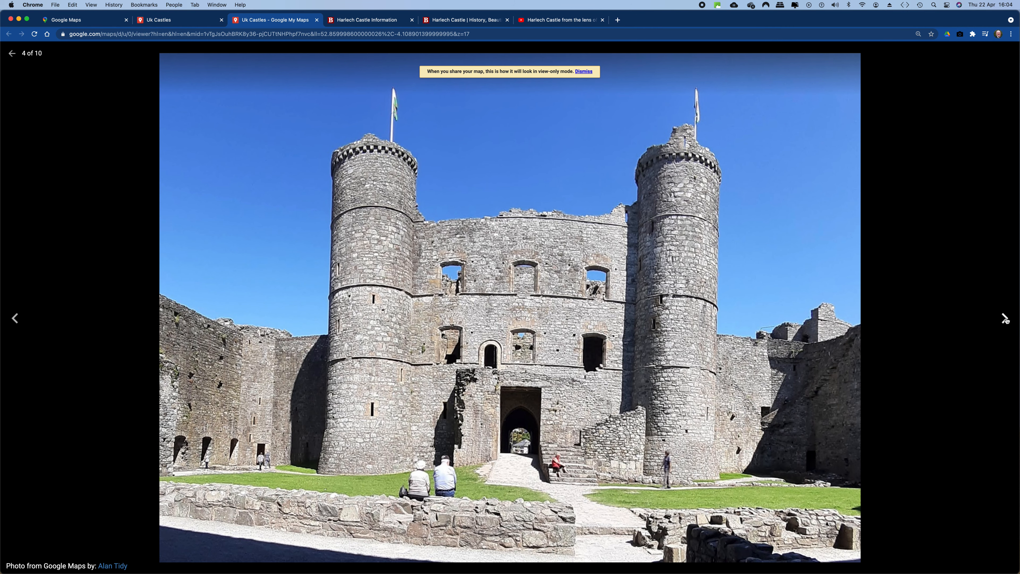
- Browse the remaining Harlech Castle photos in the preview through to the last one and return to the marker's details
left_click(1005, 319)
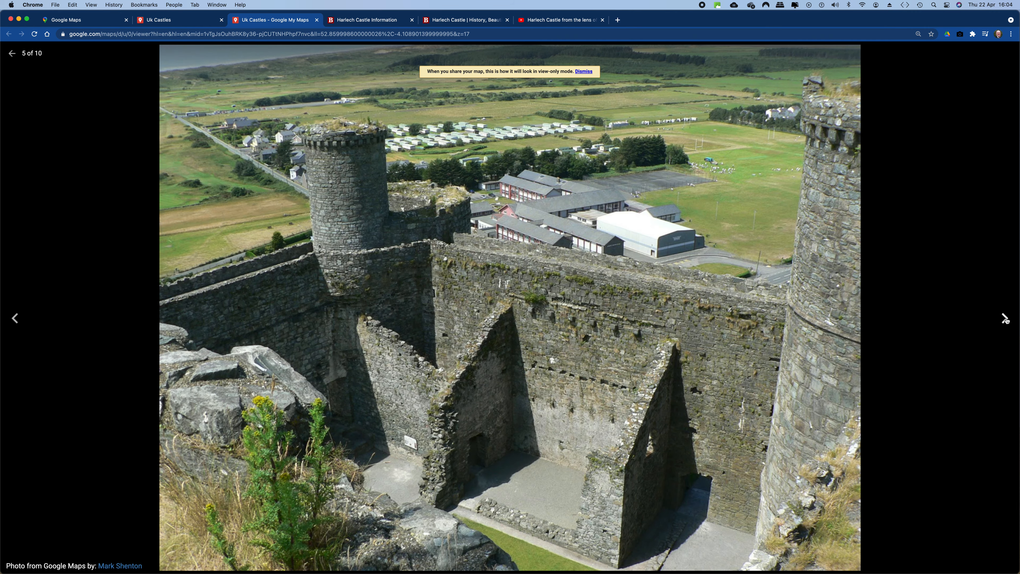
left_click(1004, 319)
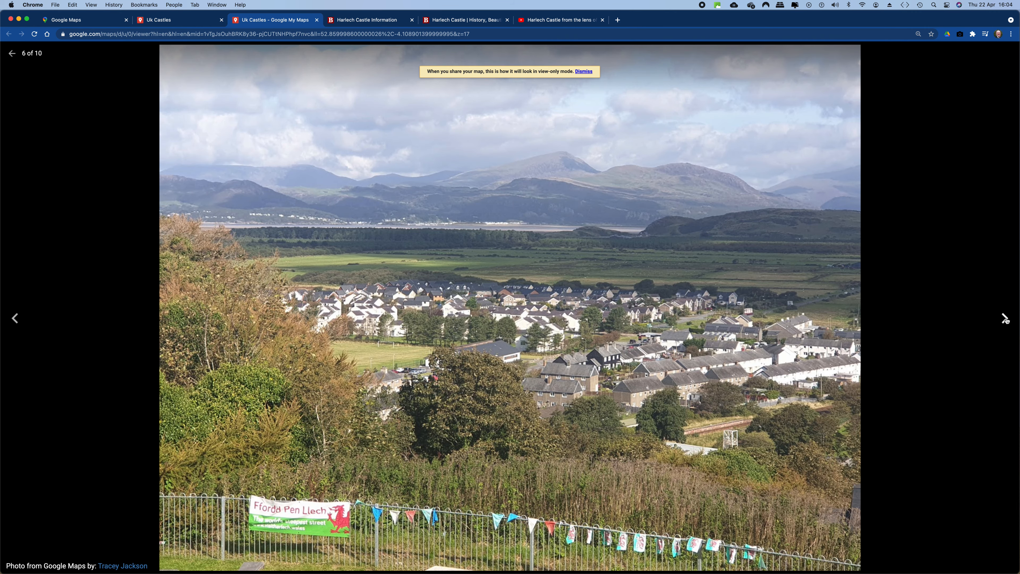
left_click(1005, 319)
left_click(1005, 319)
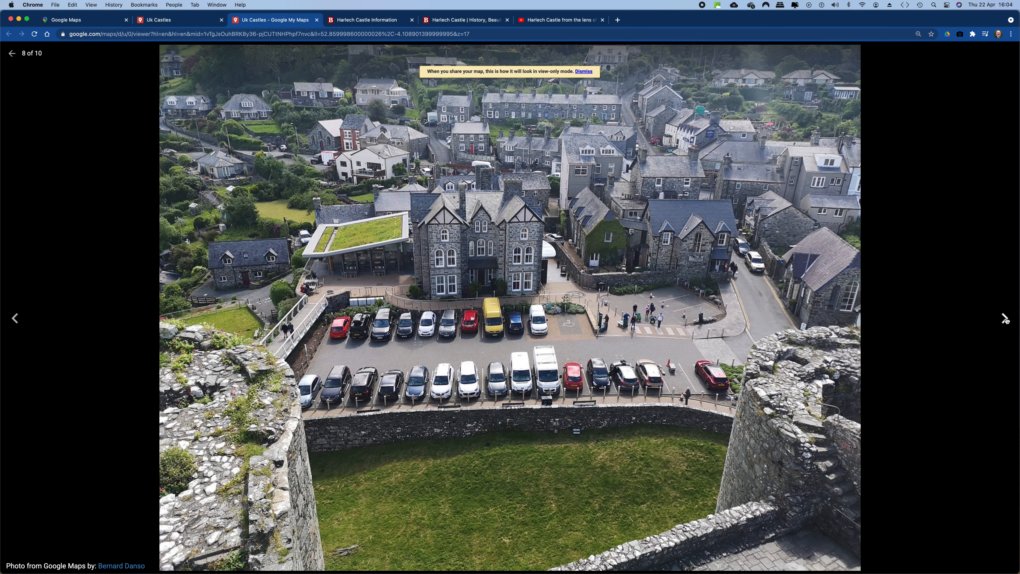
left_click(1004, 319)
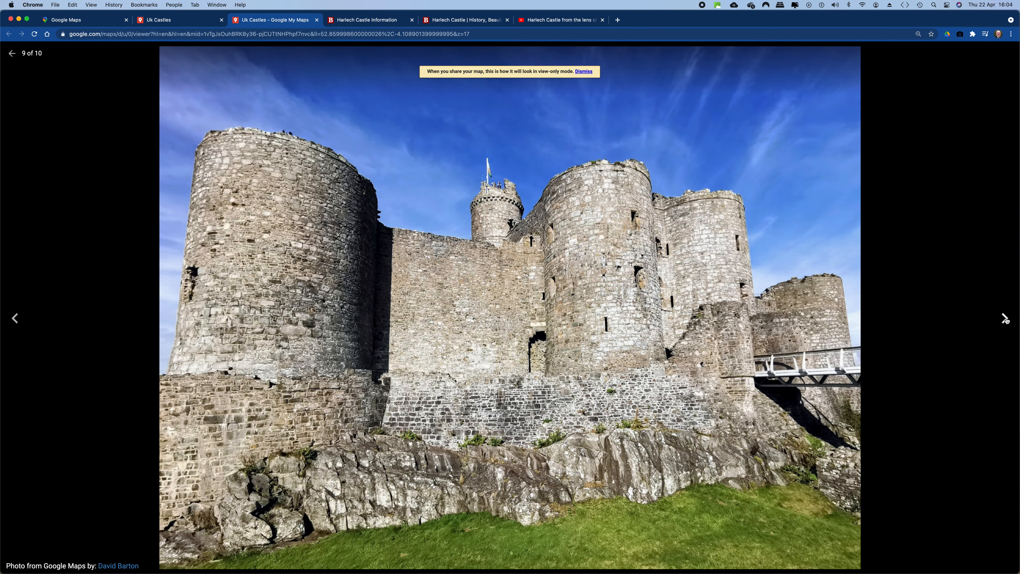
left_click(1006, 319)
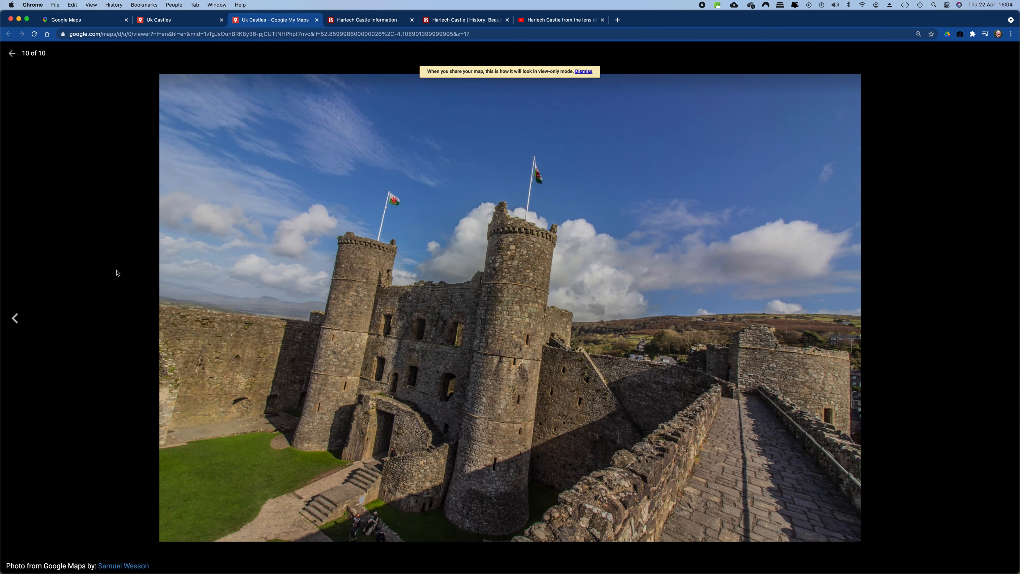
left_click(12, 56)
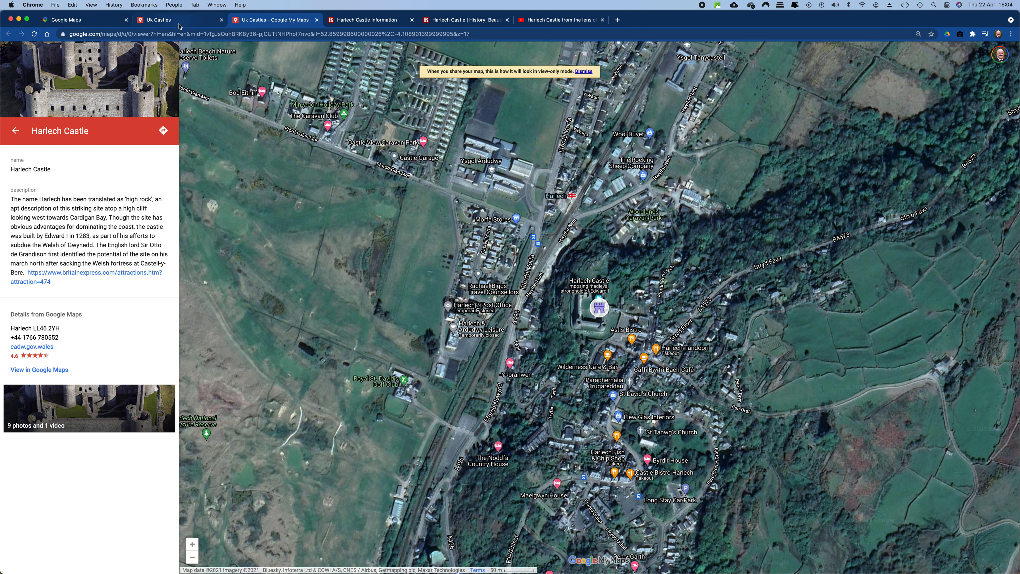
- Back in the editable Uk Castles map, find Raglan Castle on Castle Road, Raglan, Usk and add it to the Wales Castles layer
left_click(166, 22)
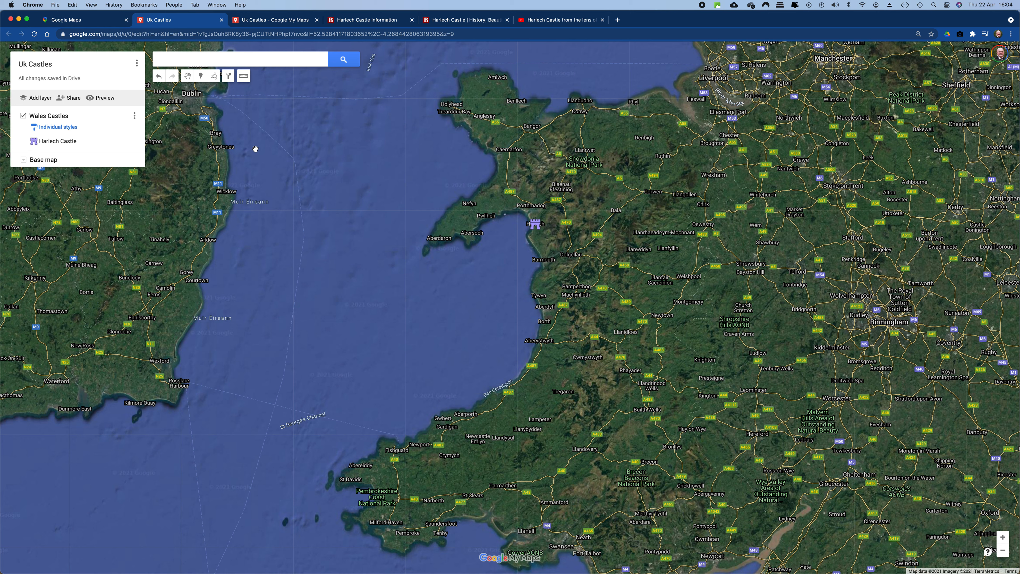
left_click(163, 59)
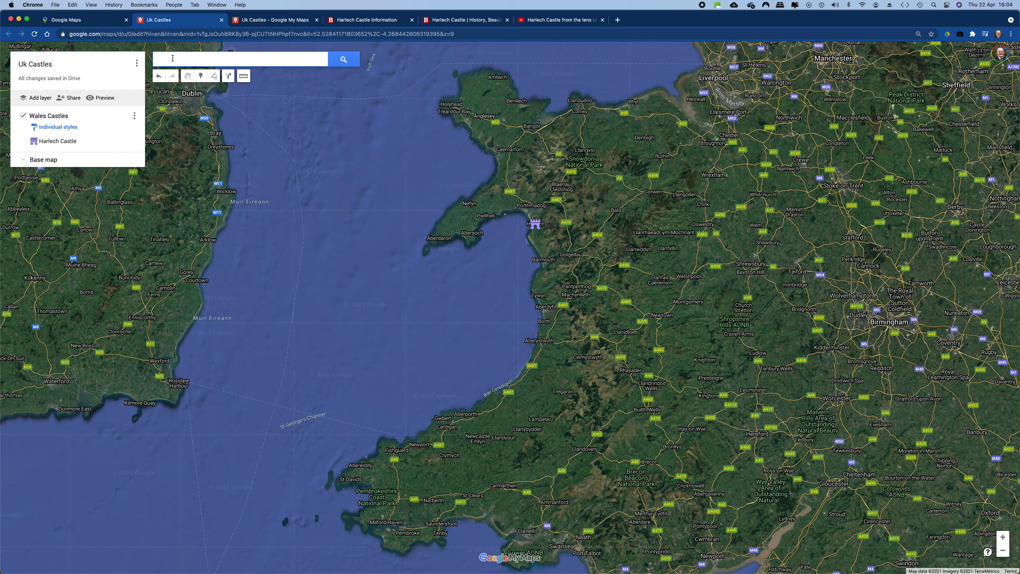
type("Ra")
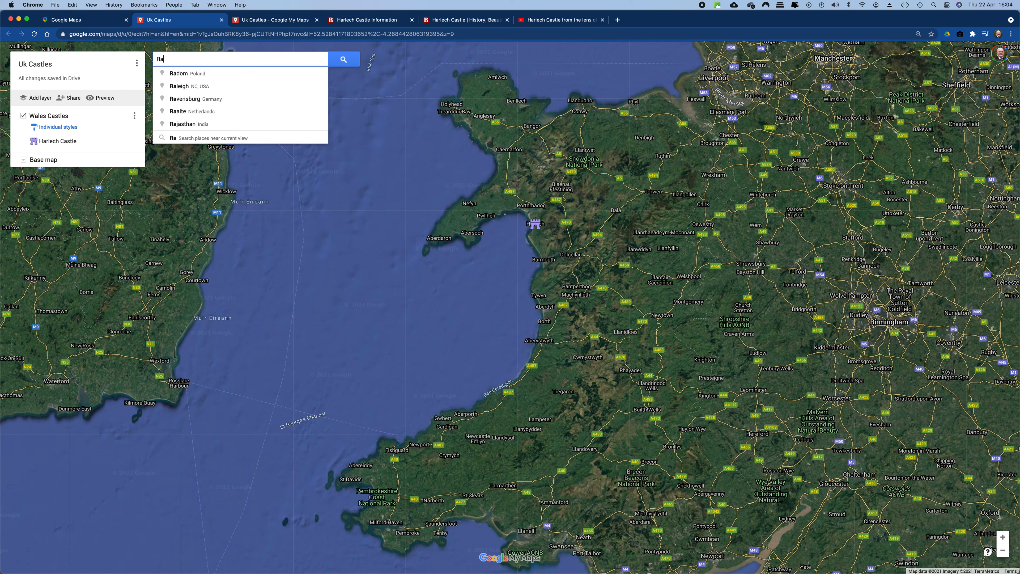
type("glan Castle")
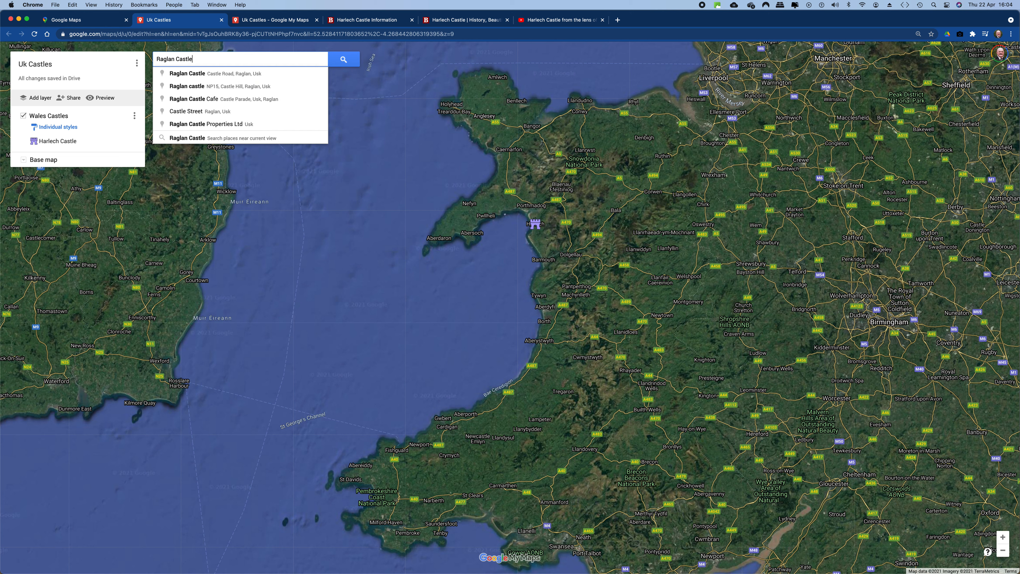
left_click(201, 77)
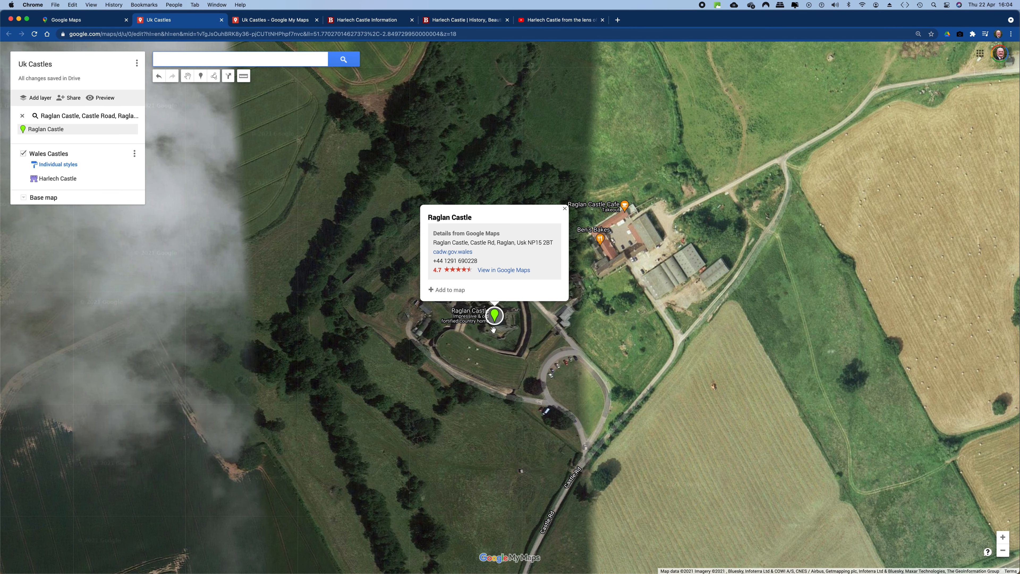
left_click(451, 290)
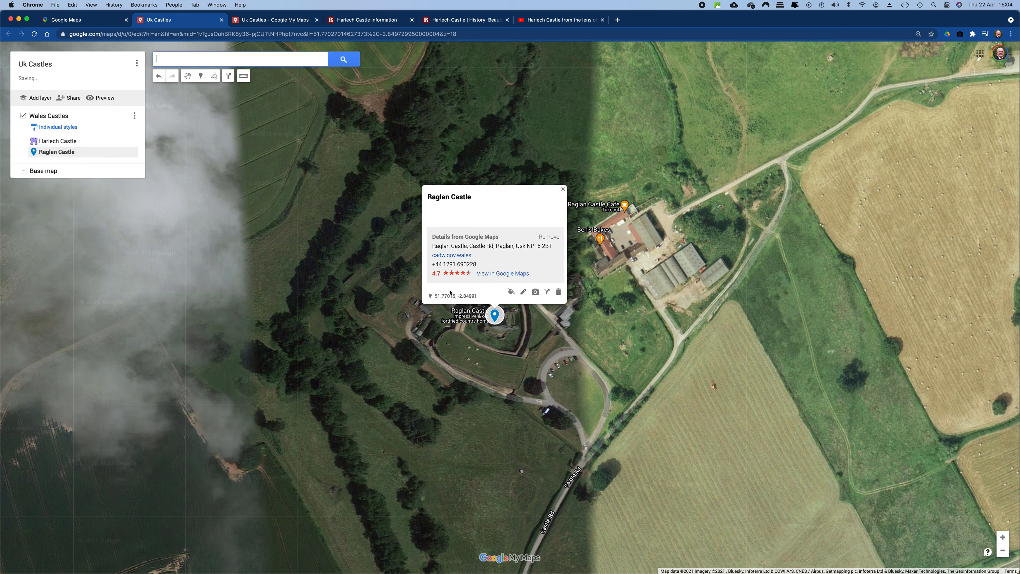
- Change the Raglan Castle marker's icon to the same purple castle used for Harlech Castle
left_click(511, 293)
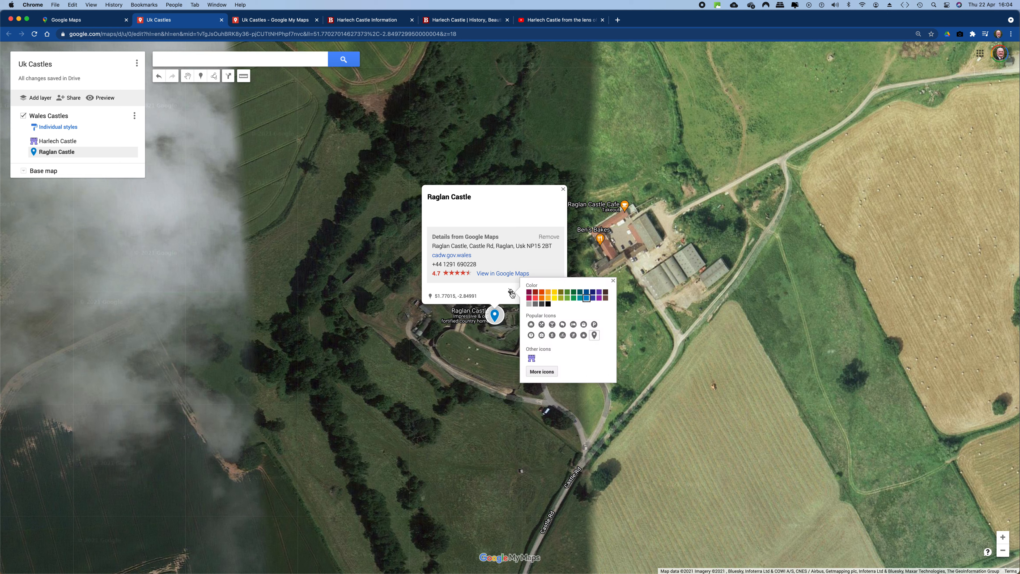
left_click(531, 358)
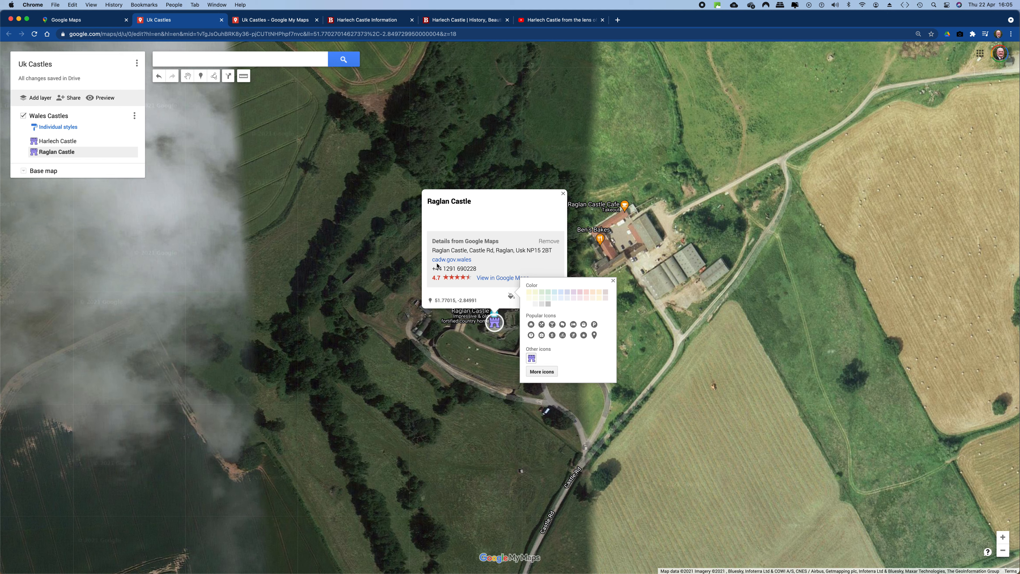
left_click(480, 204)
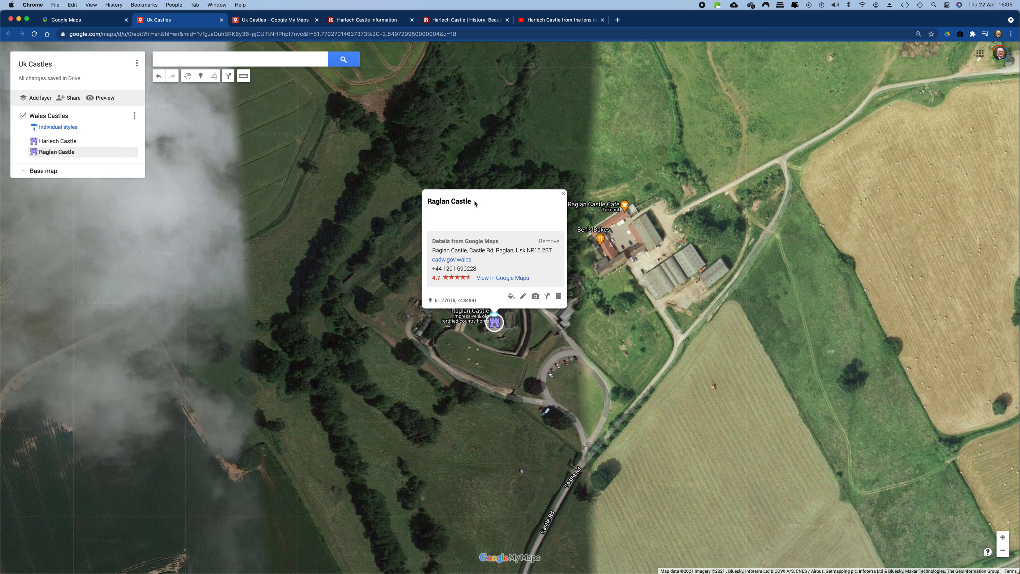
- Copy the marker's name, search the Britain Express site for Raglan Castle and open its History & Photos page
left_click_drag(474, 203, 428, 205)
right_click(440, 202)
left_click(455, 219)
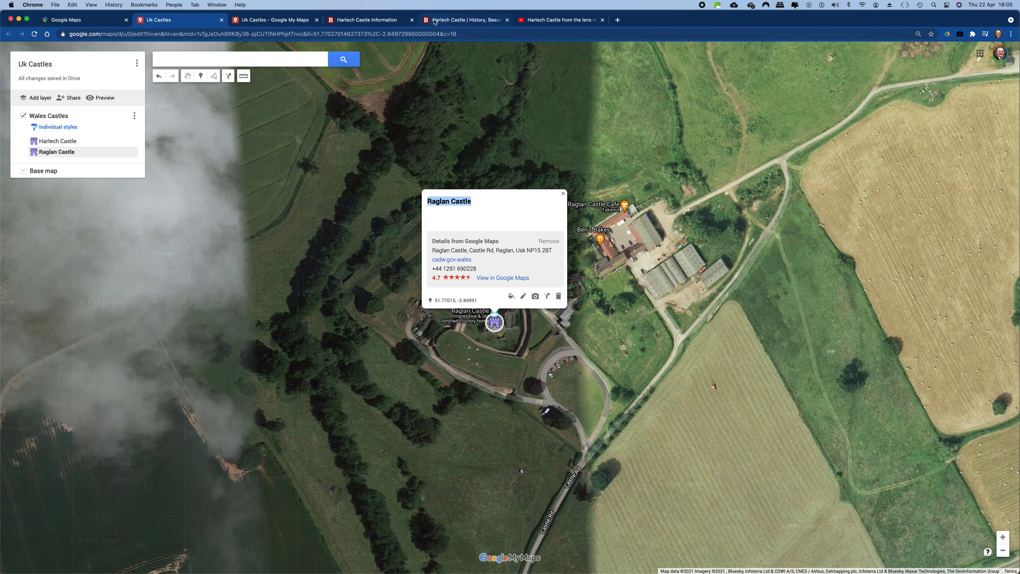
left_click(436, 22)
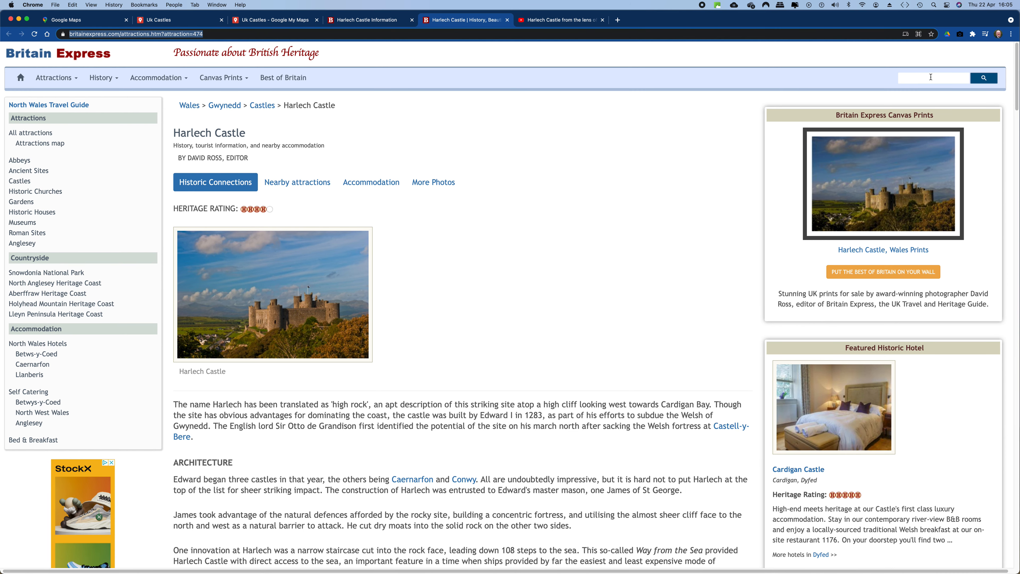
left_click(912, 78)
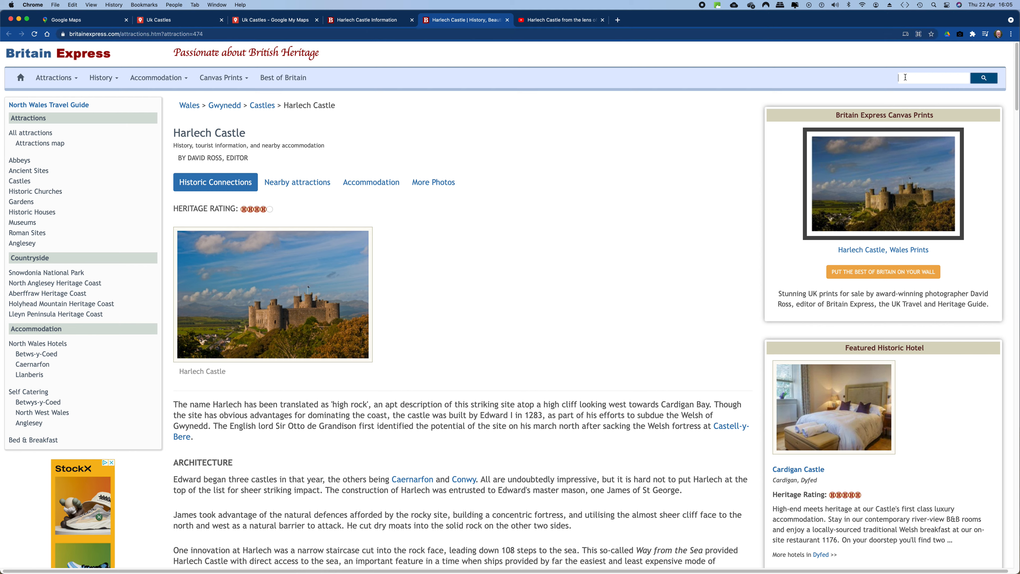
right_click(906, 78)
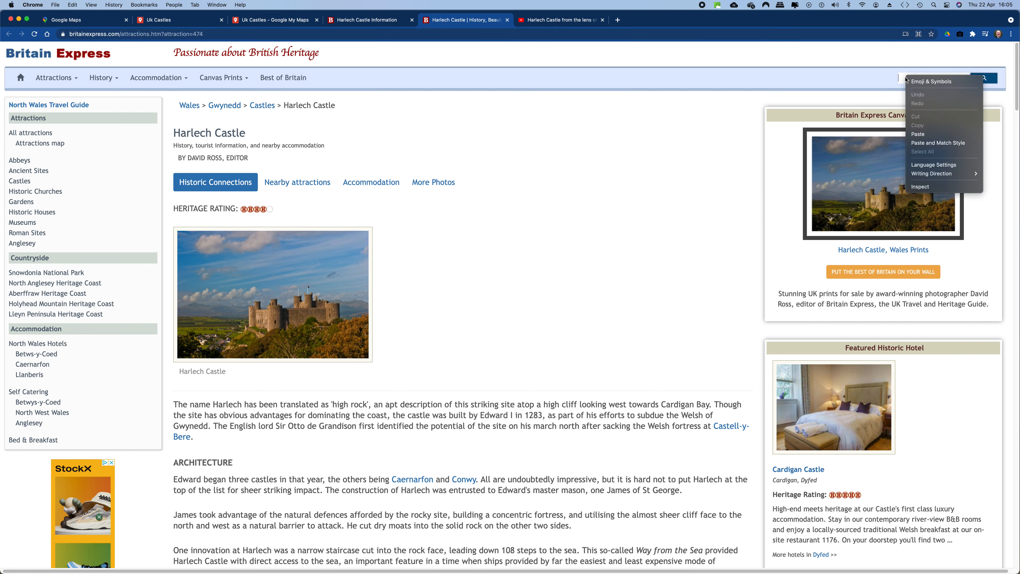
left_click(916, 136)
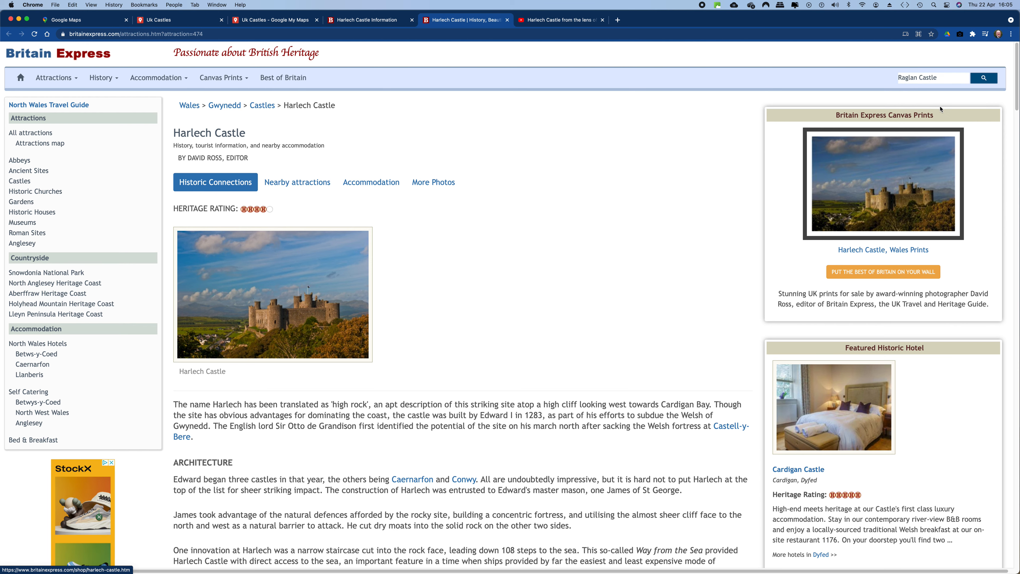
left_click(984, 81)
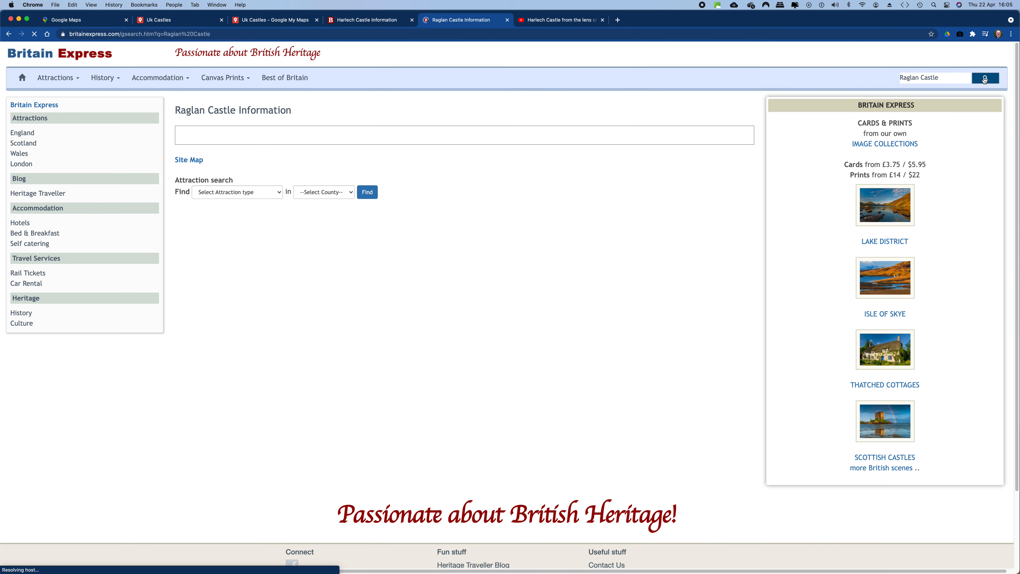
scroll(270, 502, "down", 5)
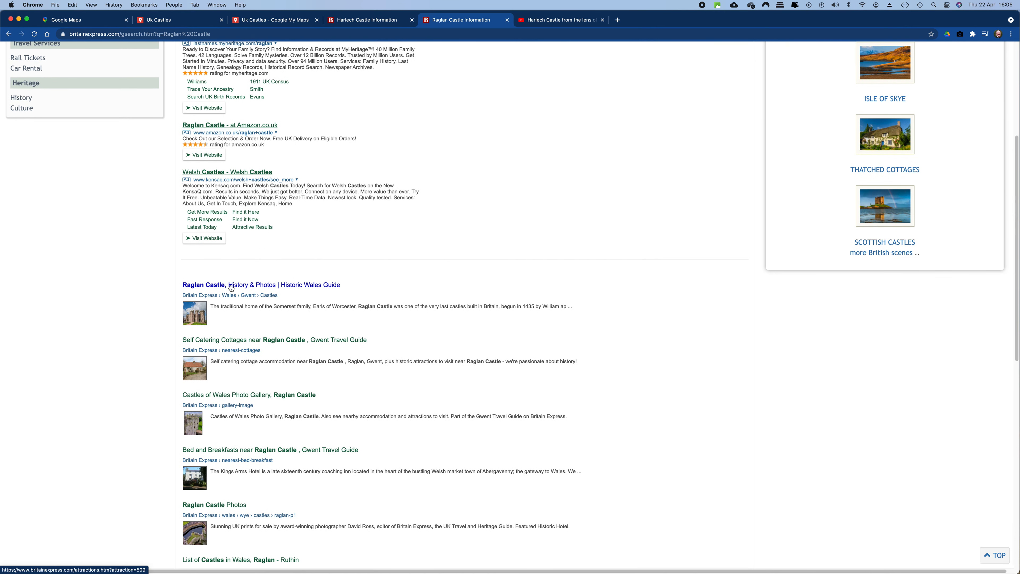
left_click(231, 288)
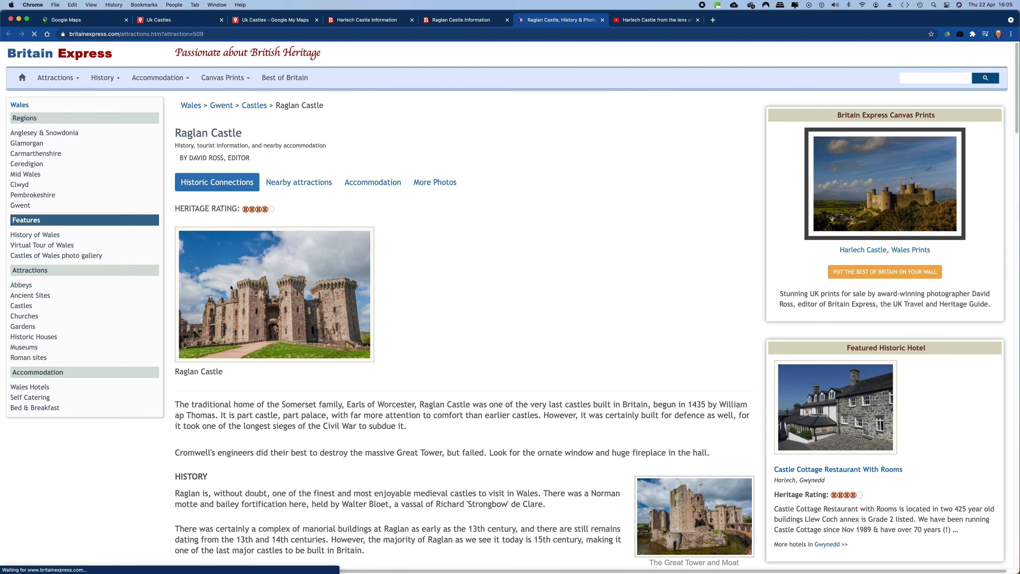
- Copy the first three paragraphs of the Raglan Castle History section, ending with 'Yellow Tower of Gwent'
scroll(396, 336, "down", 3)
scroll(390, 337, "down", 1)
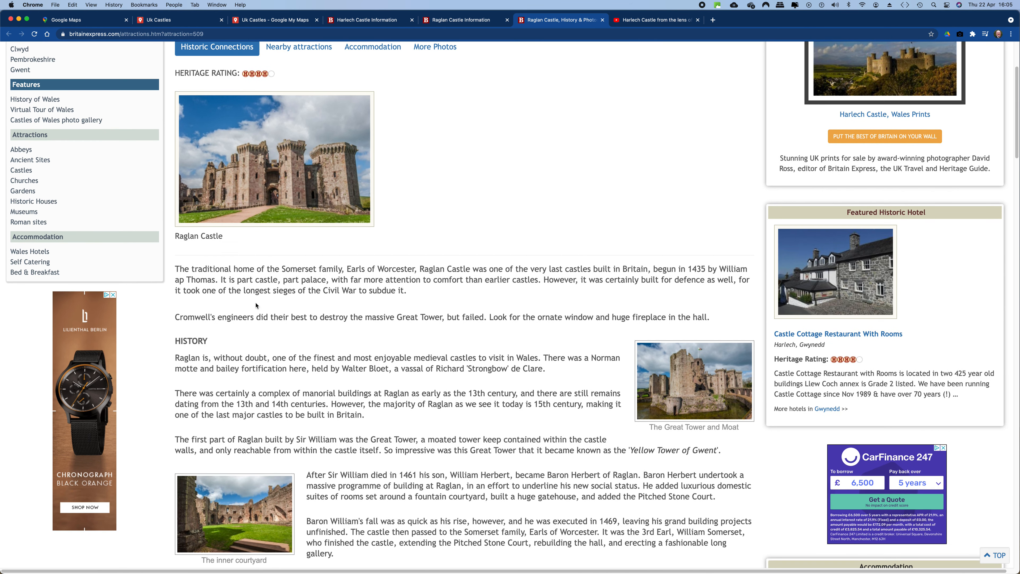
scroll(261, 314, "down", 1)
scroll(261, 313, "down", 1)
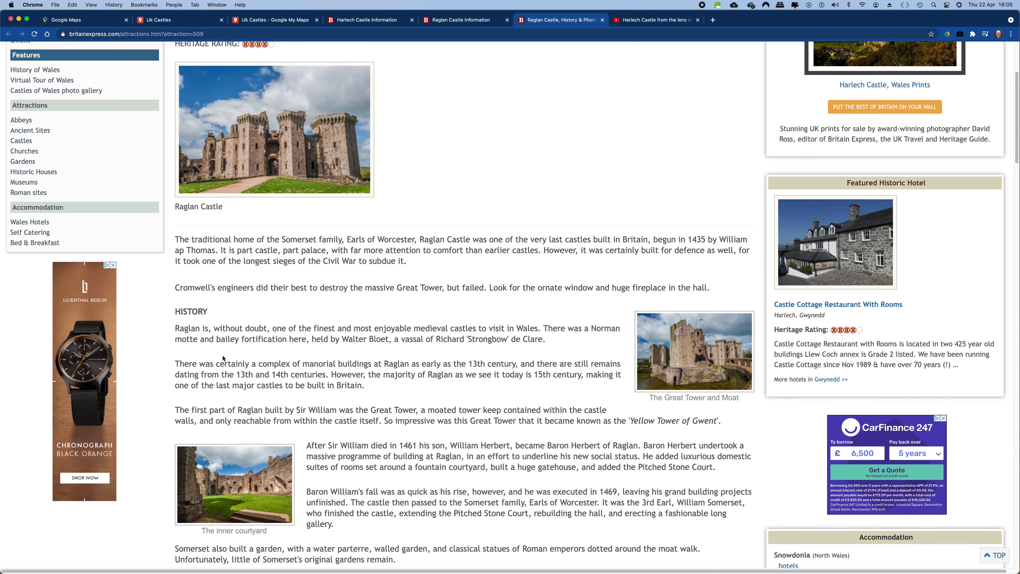
scroll(223, 358, "down", 3)
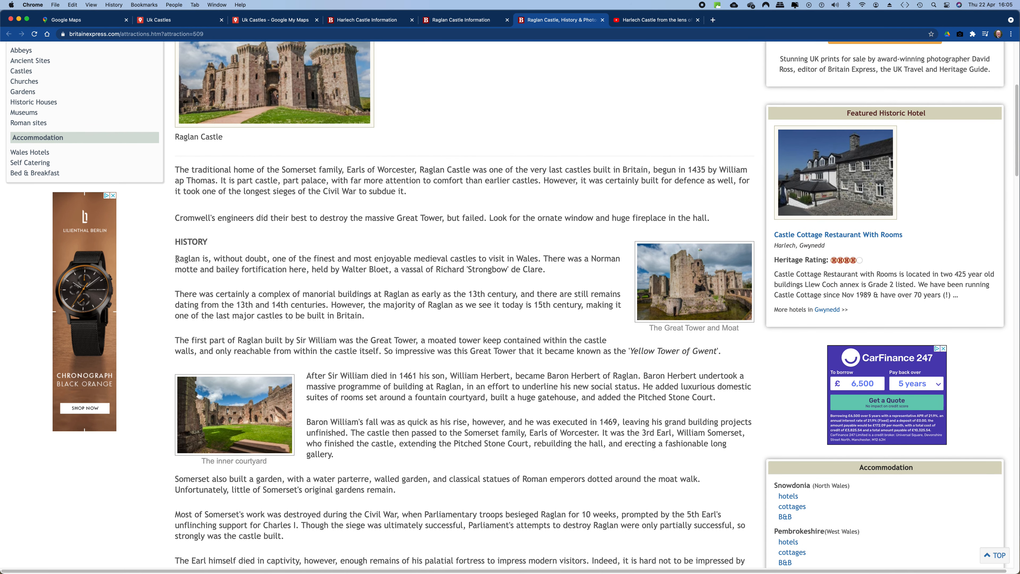
left_click_drag(176, 257, 724, 347)
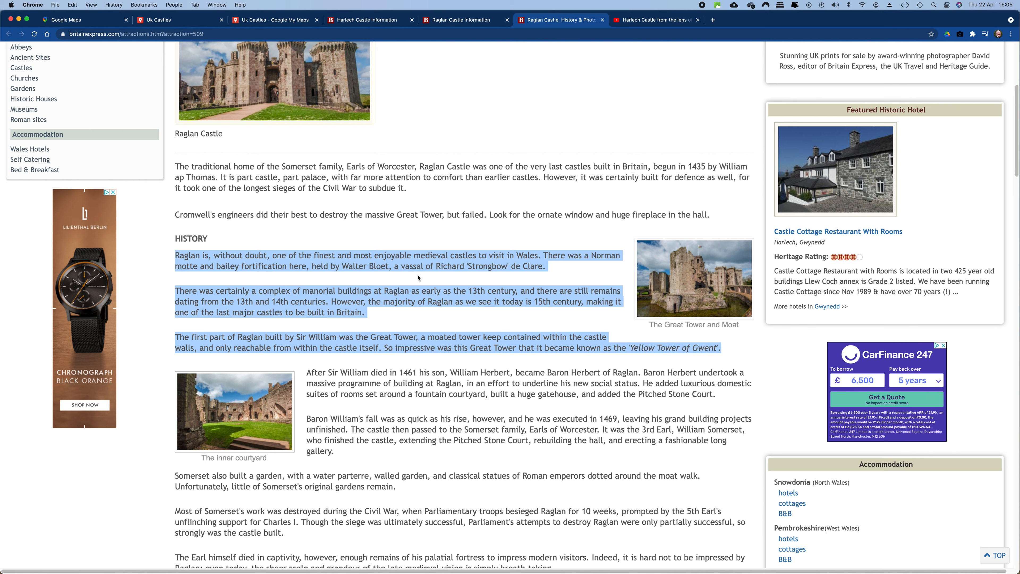
right_click(422, 262)
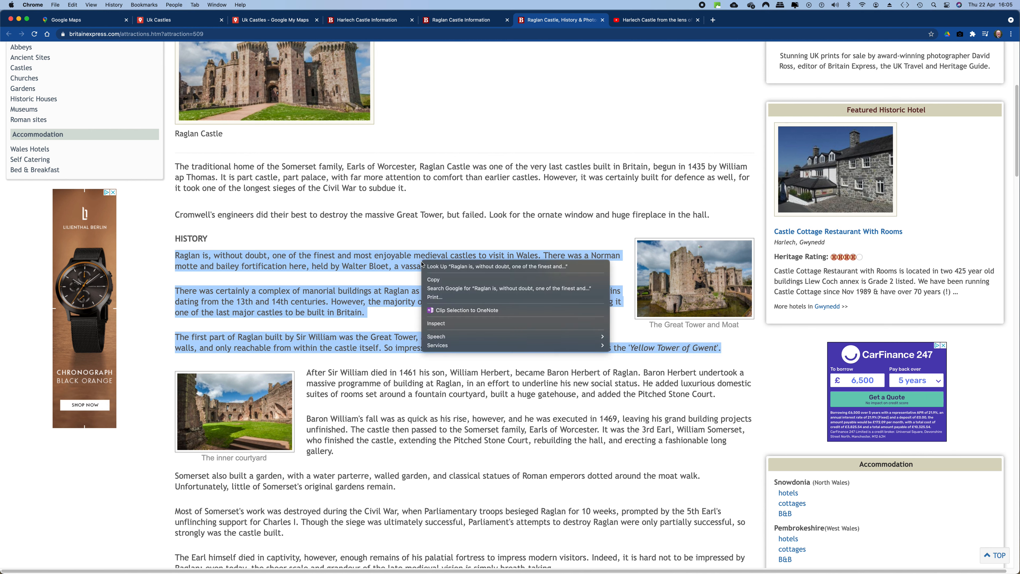
left_click(434, 280)
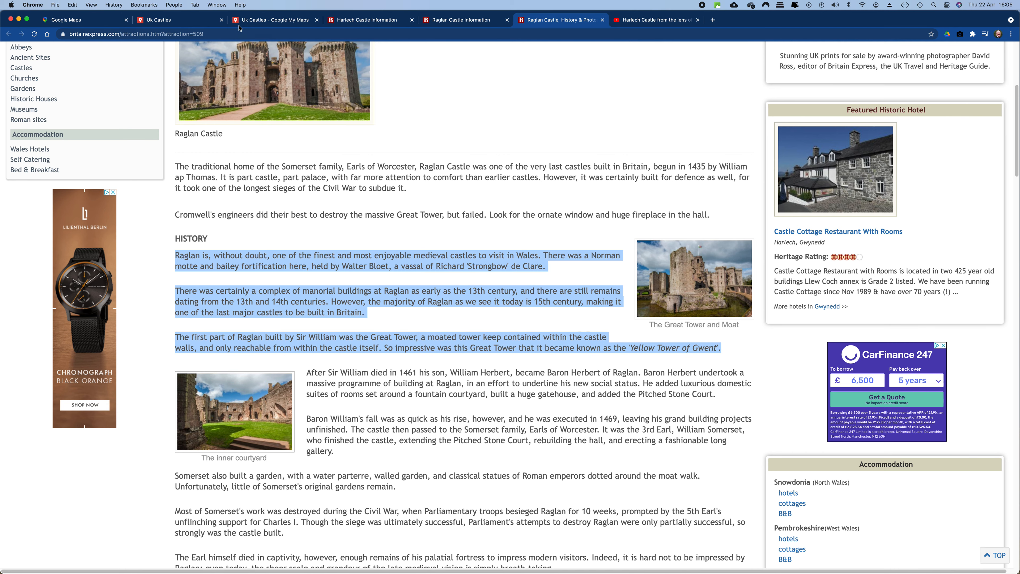
- Return to the Uk Castles map and paste the copied history text into the Raglan Castle marker's description
left_click(176, 25)
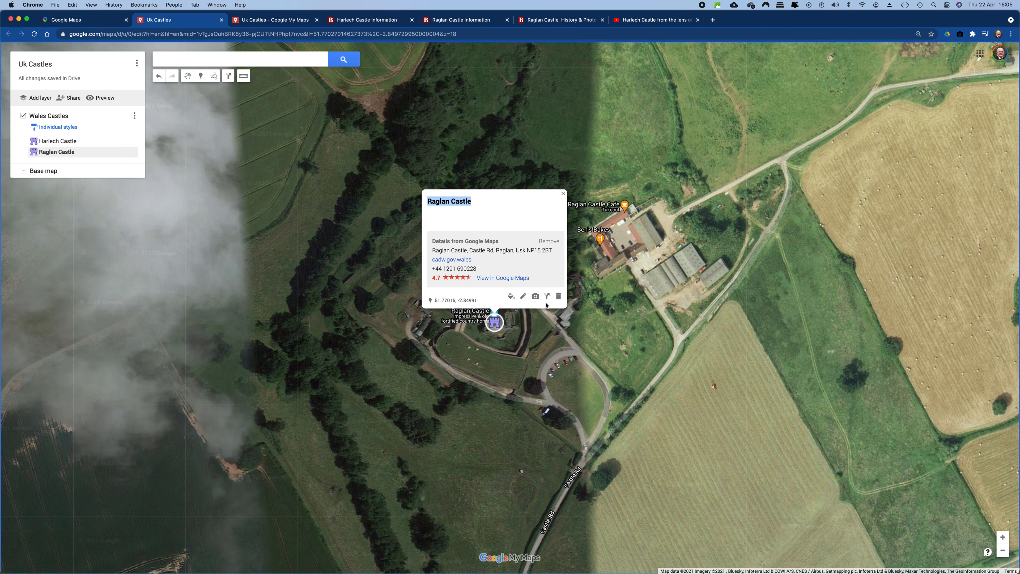
left_click(524, 297)
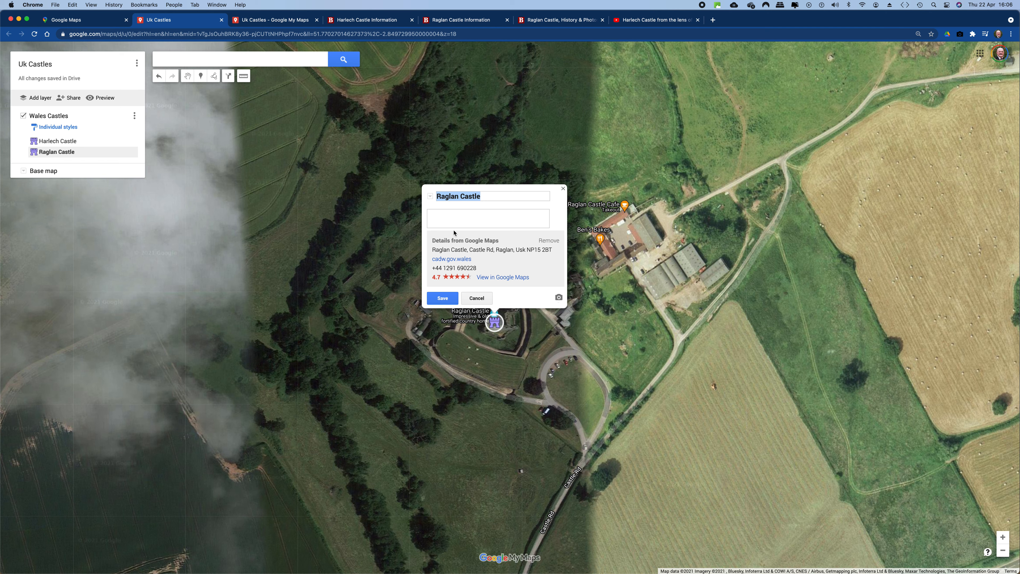
left_click(435, 214)
right_click(436, 216)
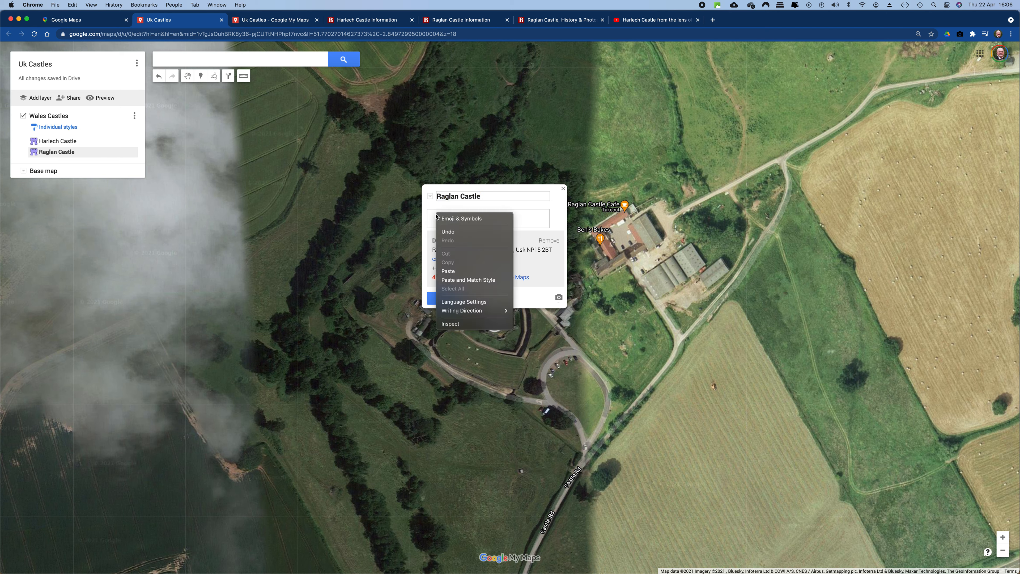
left_click(448, 270)
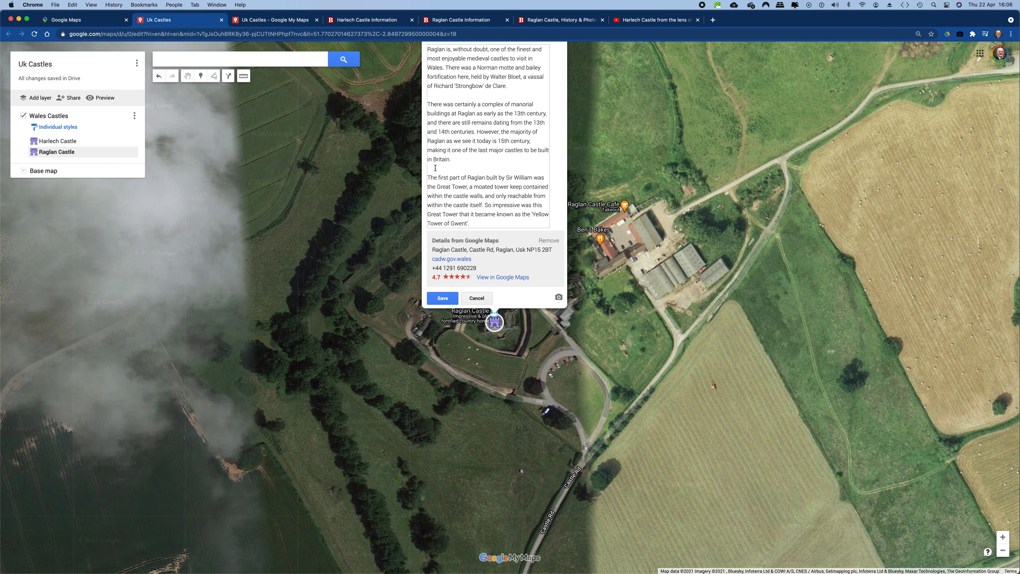
- Remove the blank lines between the three paragraphs of the Raglan Castle description
left_click(428, 105)
key("BackSpace")
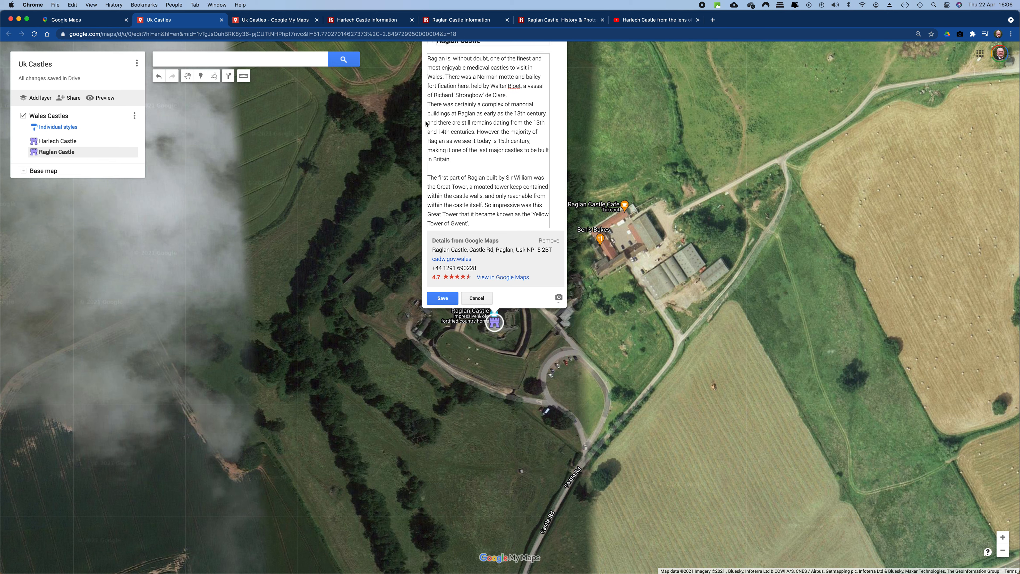
left_click(428, 178)
key("BackSpace")
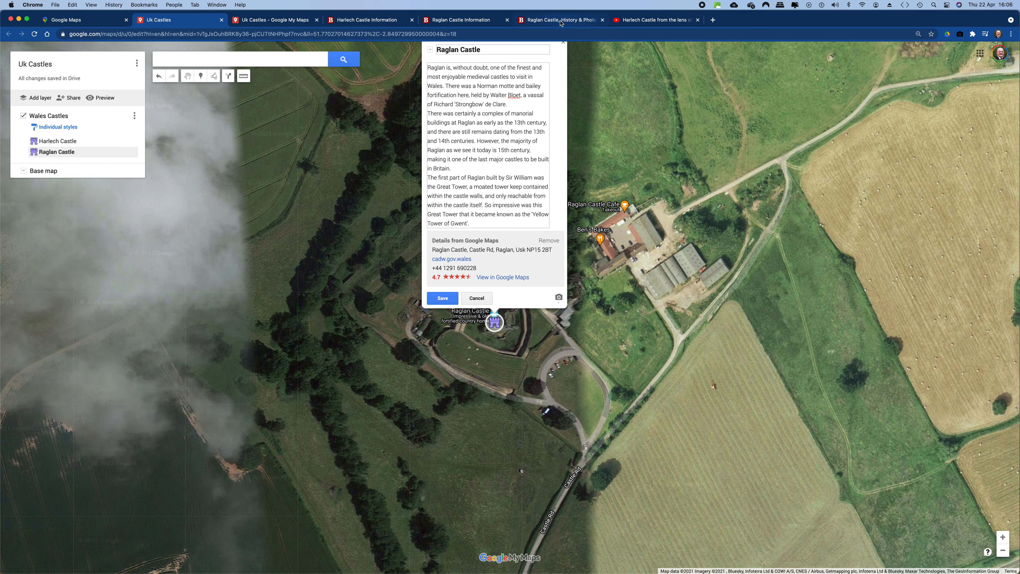
- Copy the web address of the Raglan Castle History & Photos page on Britain Express
left_click(538, 21)
scroll(535, 174, "up", 6)
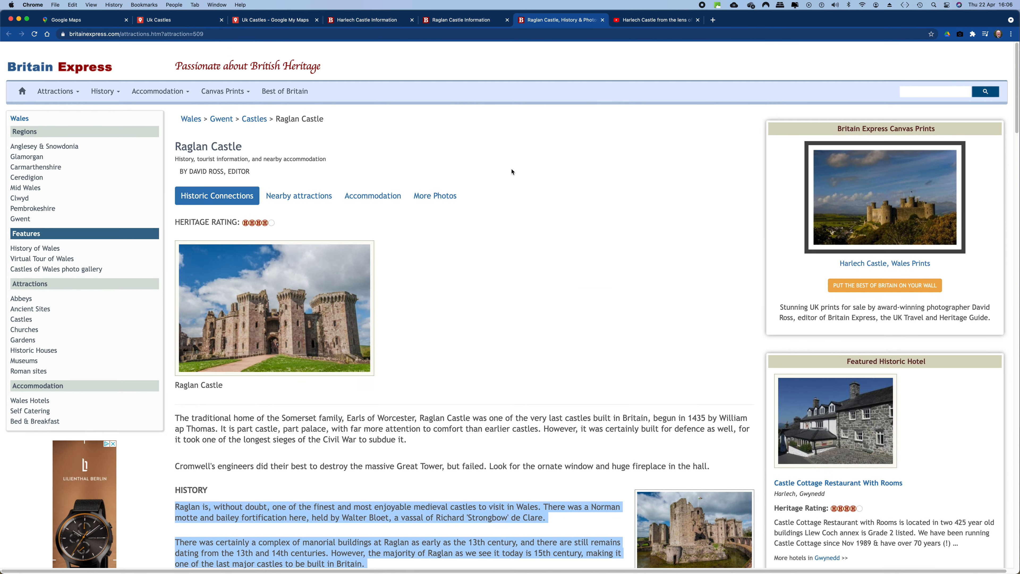
left_click(138, 35)
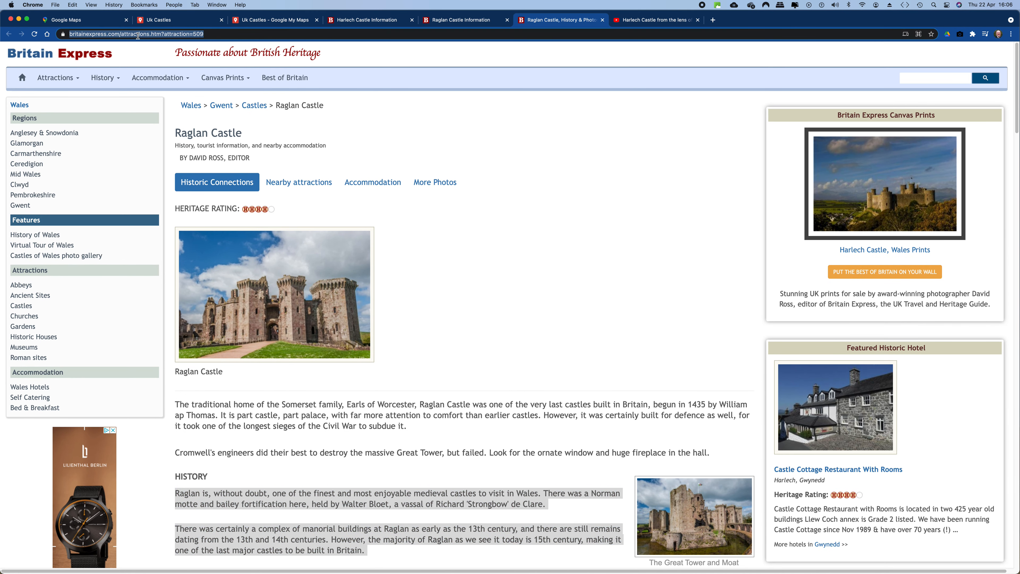
right_click(138, 35)
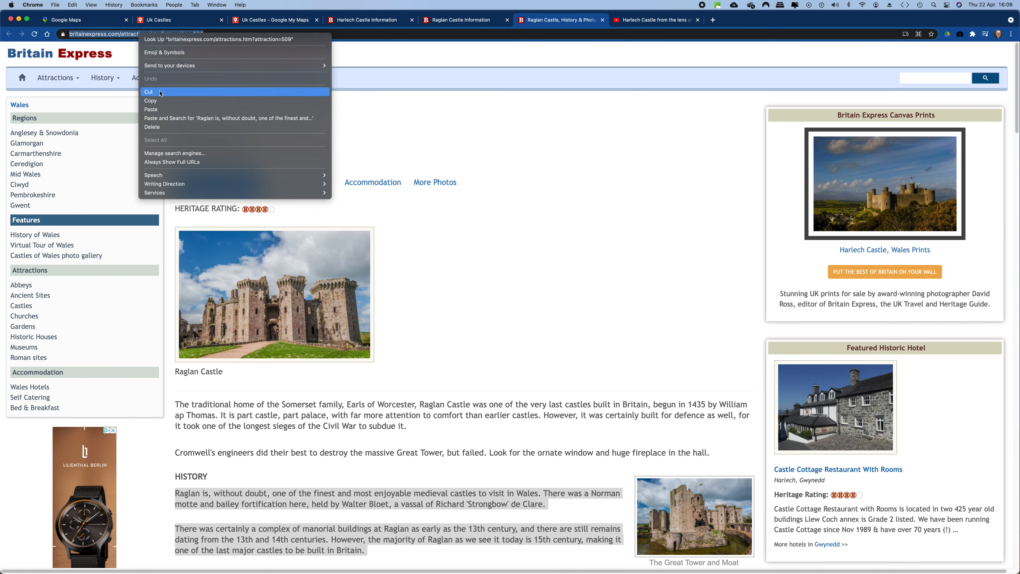
left_click(160, 104)
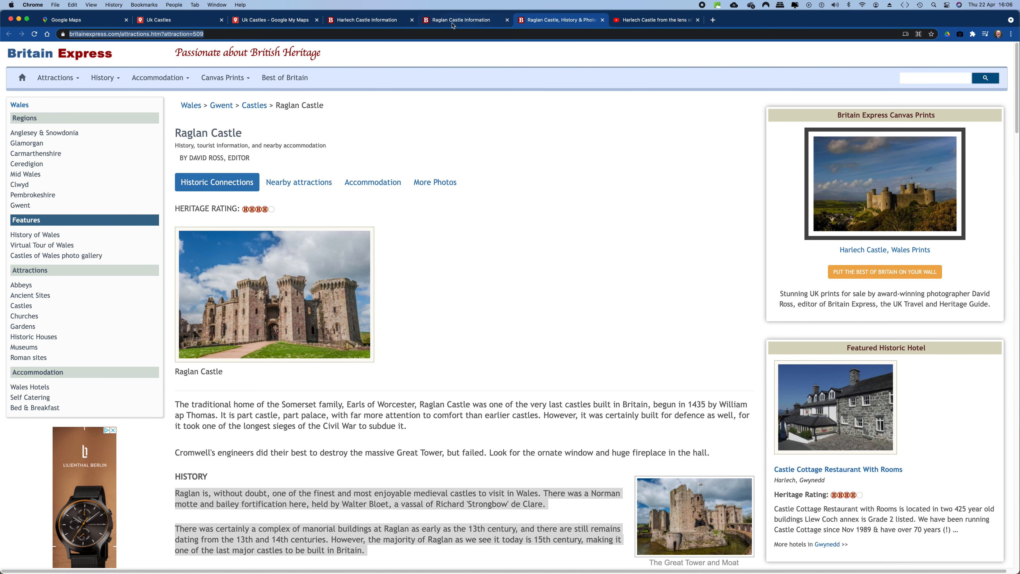
- Return to the Uk Castles map, paste the copied link at the end of the Raglan Castle description and save the marker
left_click(163, 22)
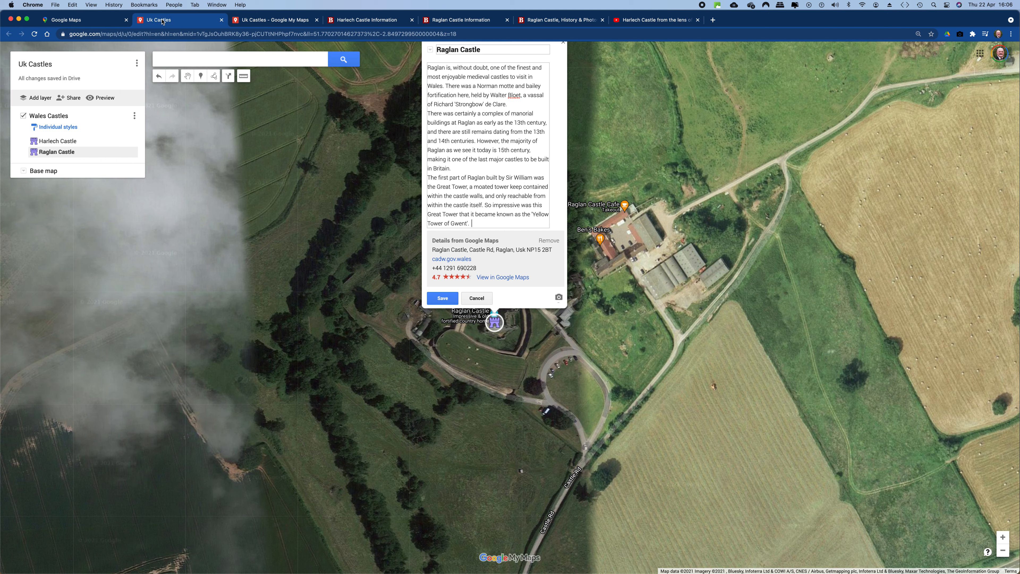
right_click(484, 222)
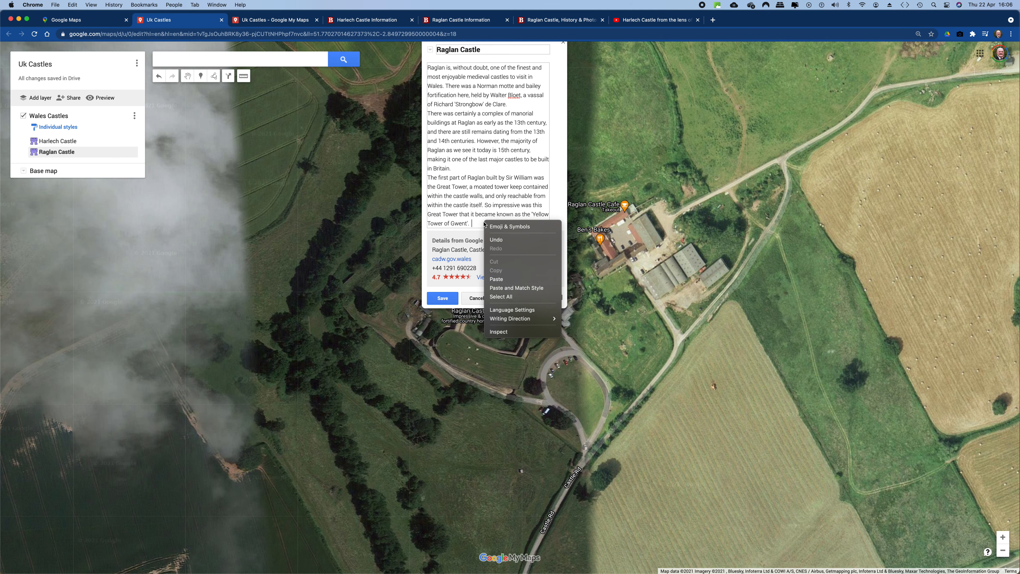
left_click(496, 278)
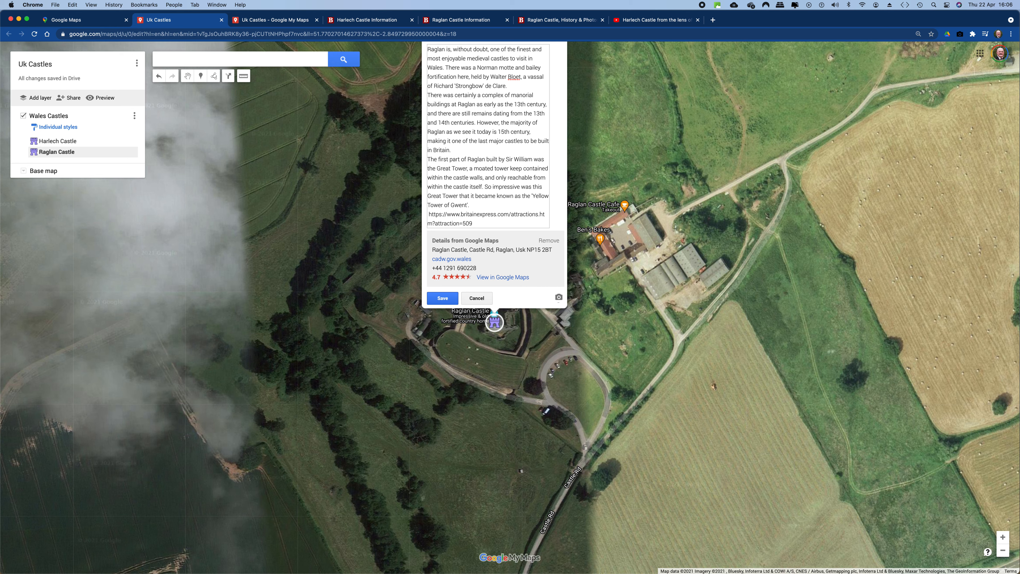
left_click(443, 298)
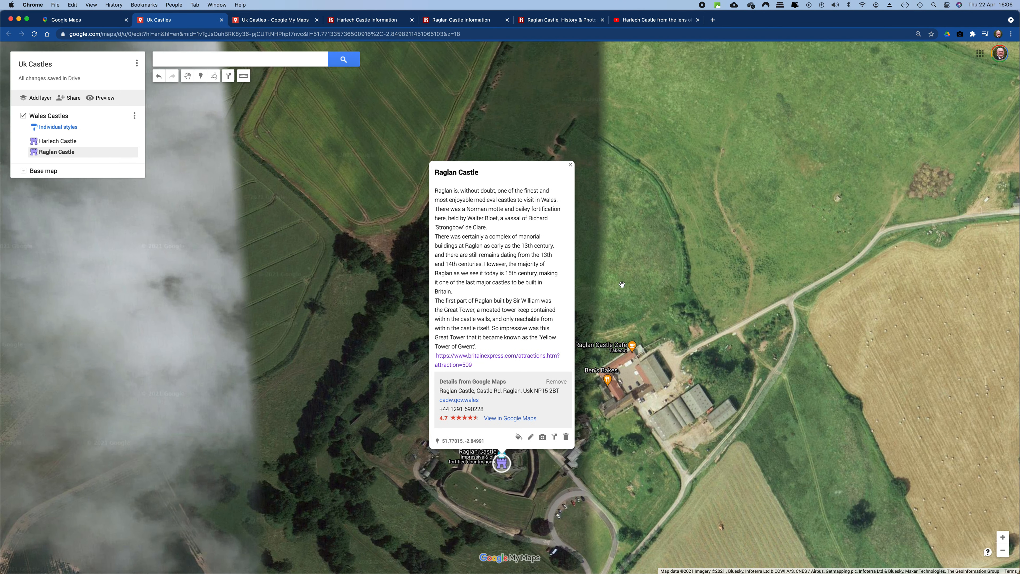
- Copy the Raglan Castle marker's name and use it to run a Google image search for the marker's media
left_click_drag(480, 173, 432, 173)
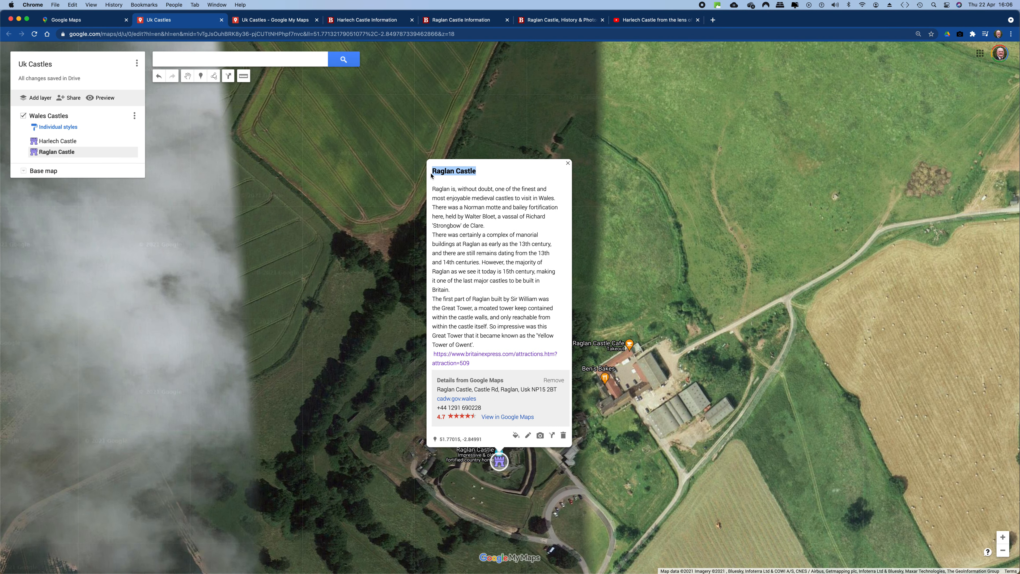
right_click(440, 174)
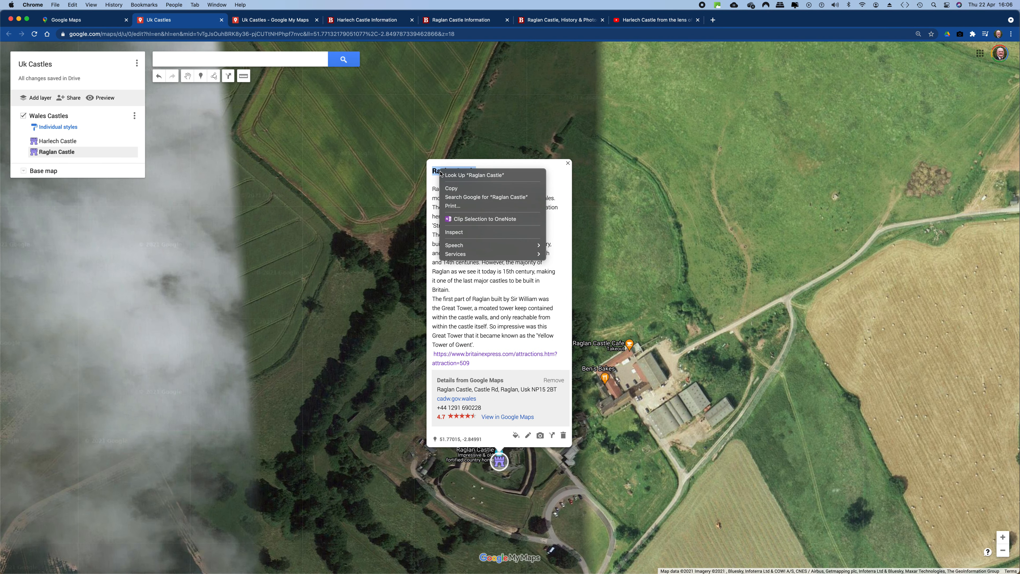
left_click(456, 189)
left_click(540, 436)
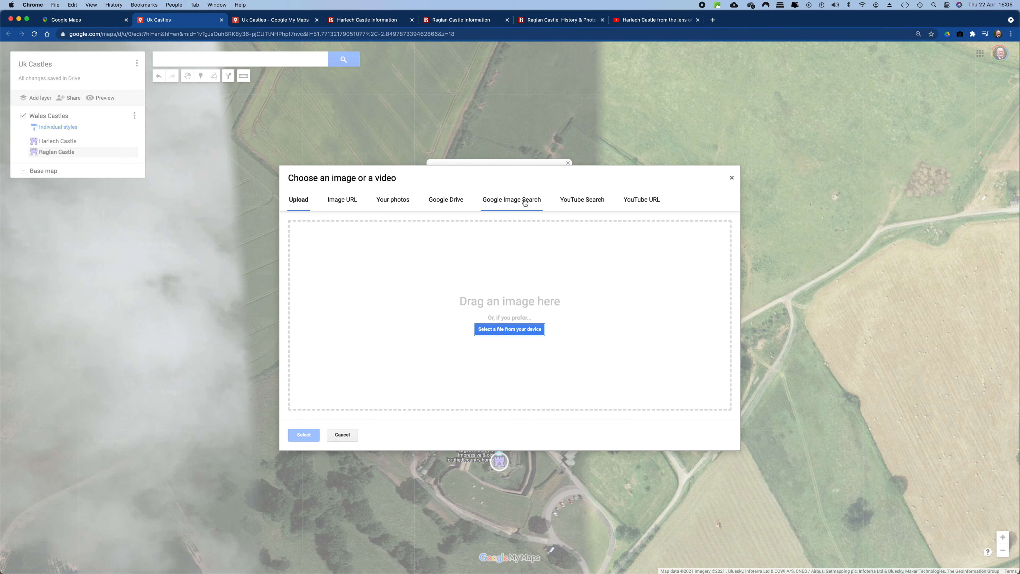
left_click(525, 203)
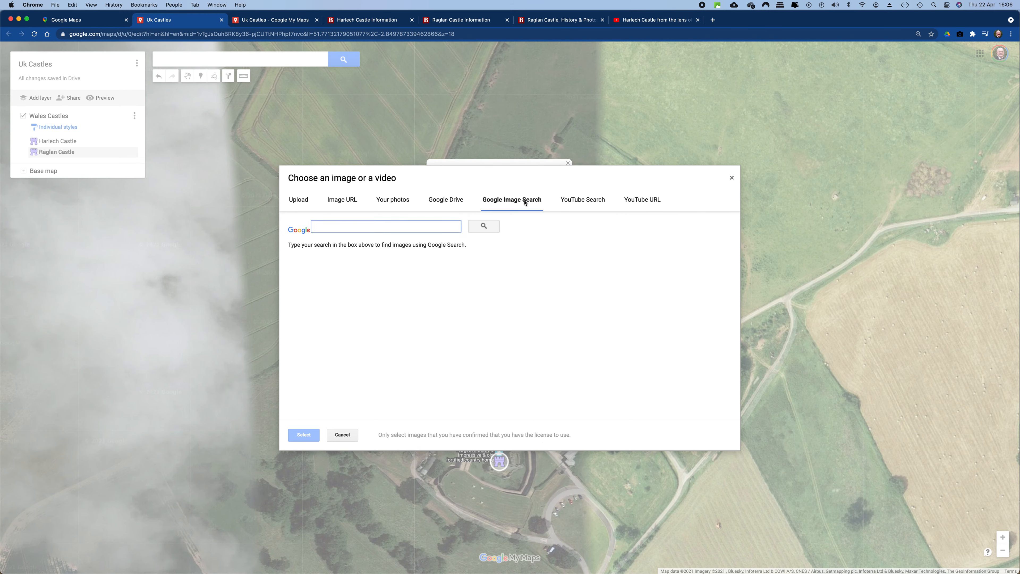
right_click(325, 227)
left_click(341, 285)
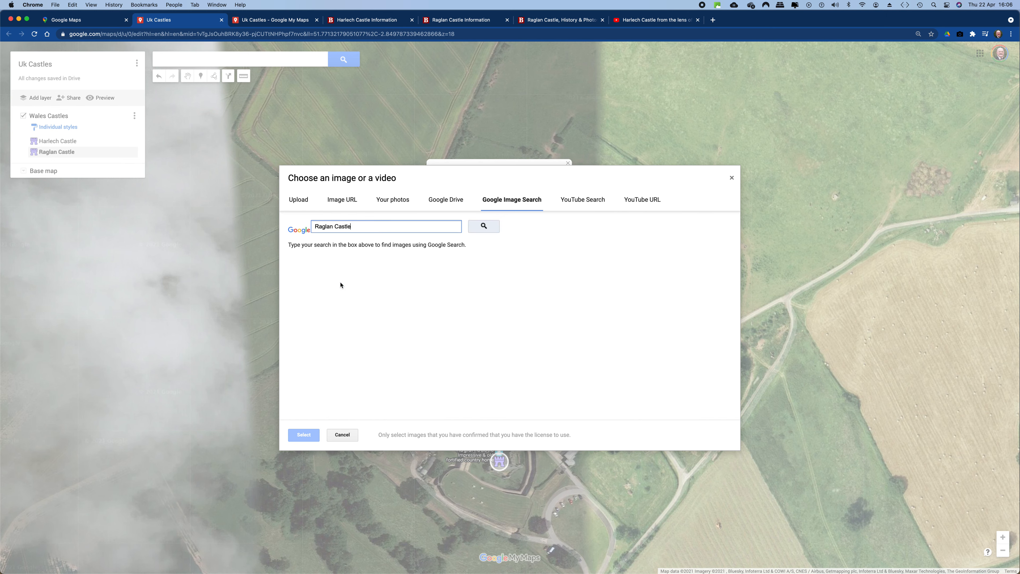
left_click(484, 226)
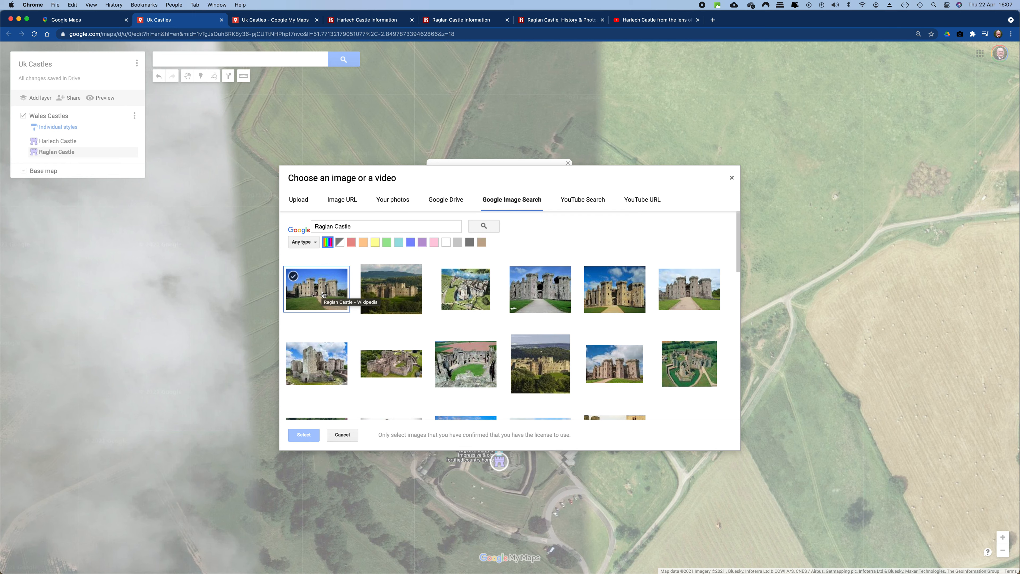
- Add the aerial photo of the castle surrounded by its green moat to the Raglan Castle marker
scroll(406, 348, "down", 4)
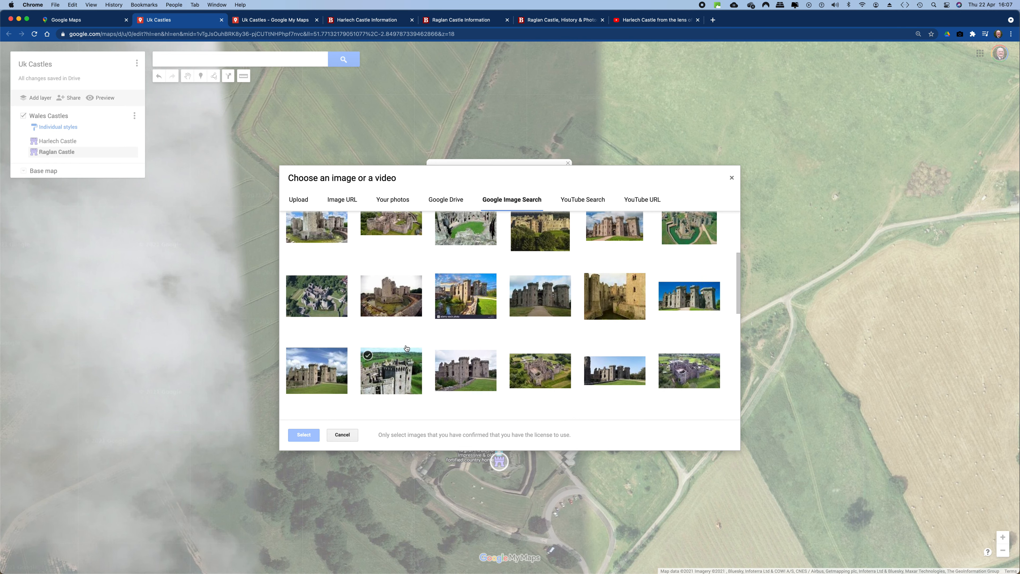
scroll(393, 342, "up", 1)
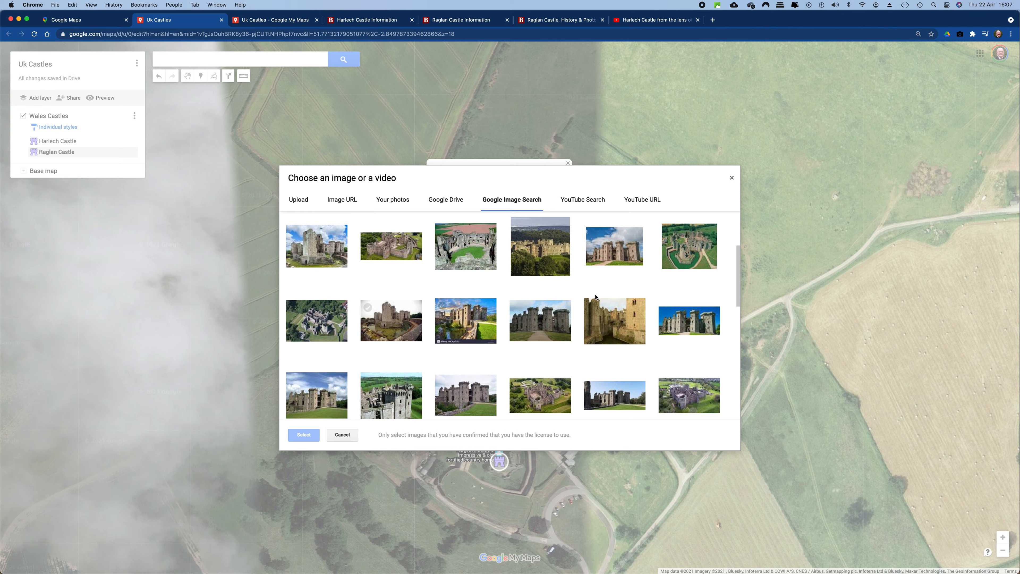
left_click(697, 255)
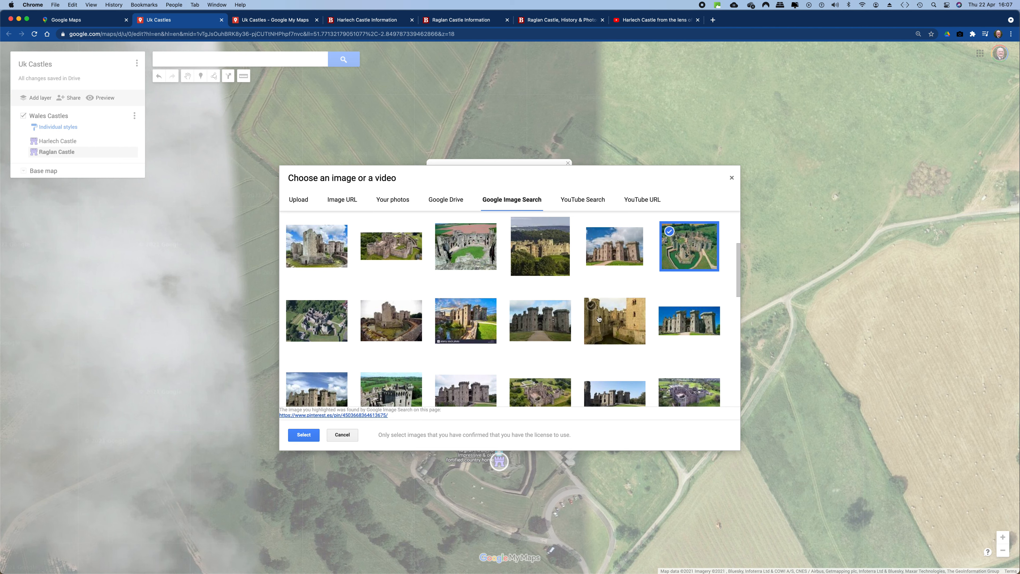
left_click(305, 436)
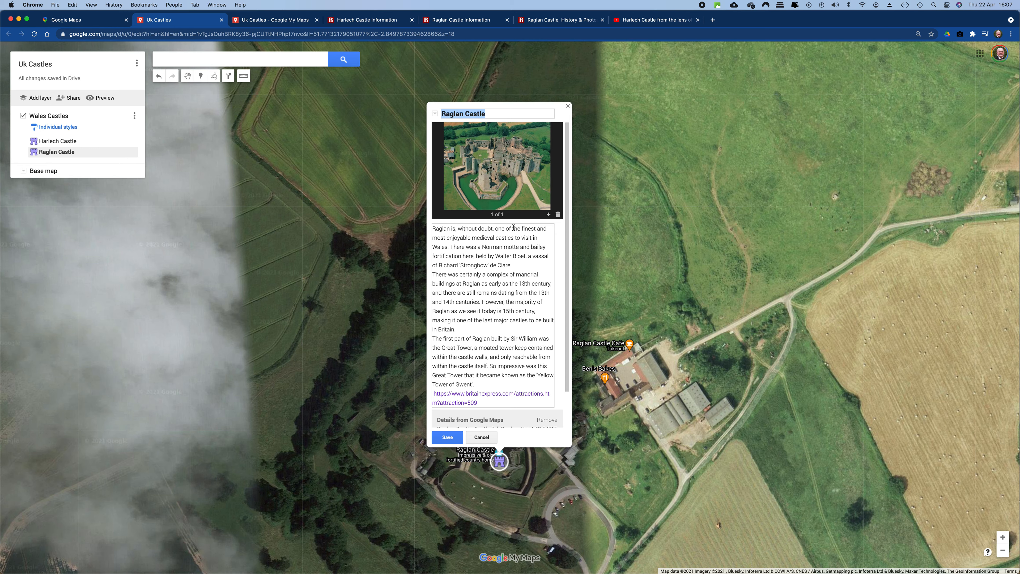
- Search Google images for Raglan Castle again and add the Britain Express front-view photo as the marker's second image
left_click(549, 215)
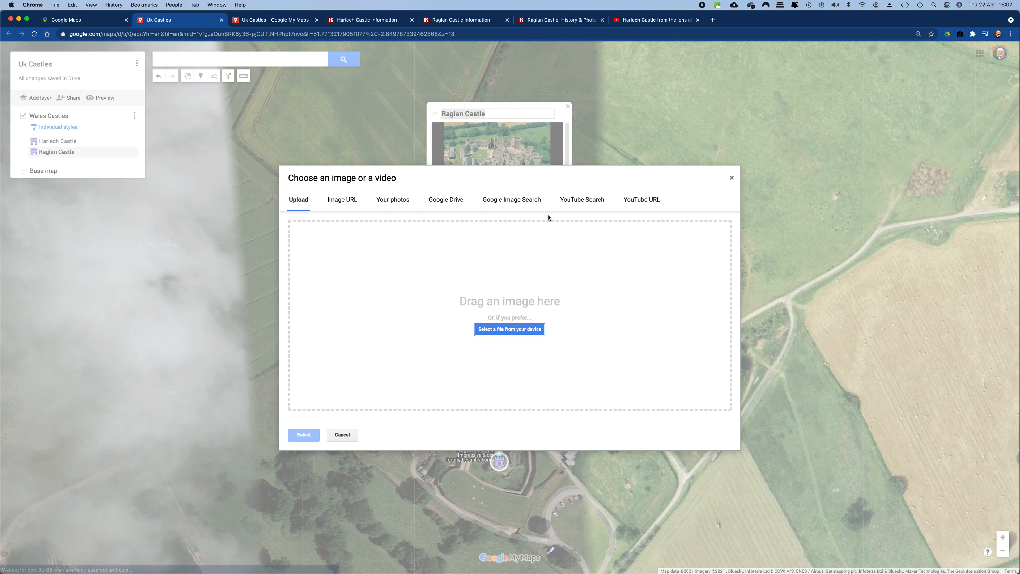
left_click(512, 200)
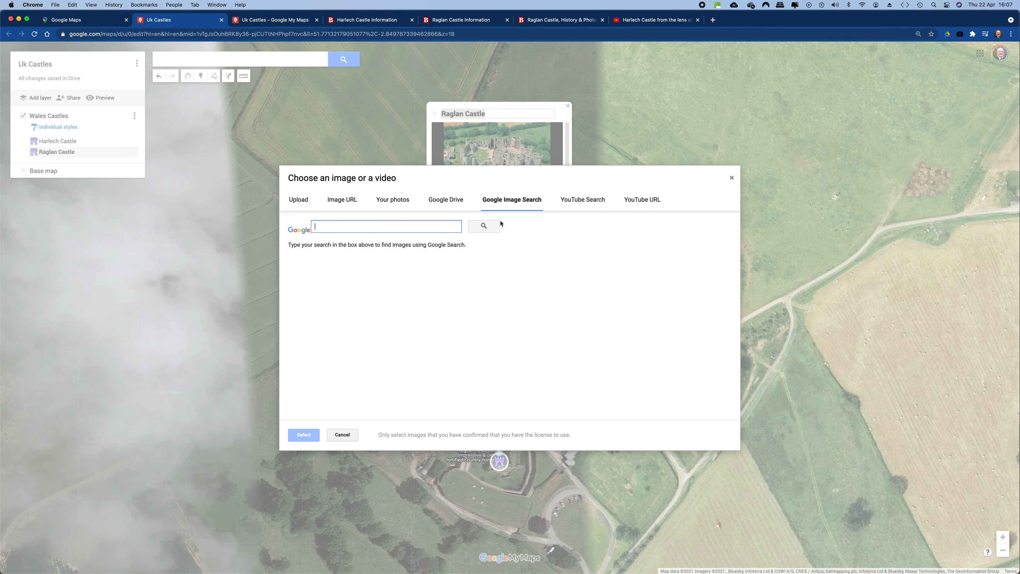
right_click(393, 226)
left_click(406, 284)
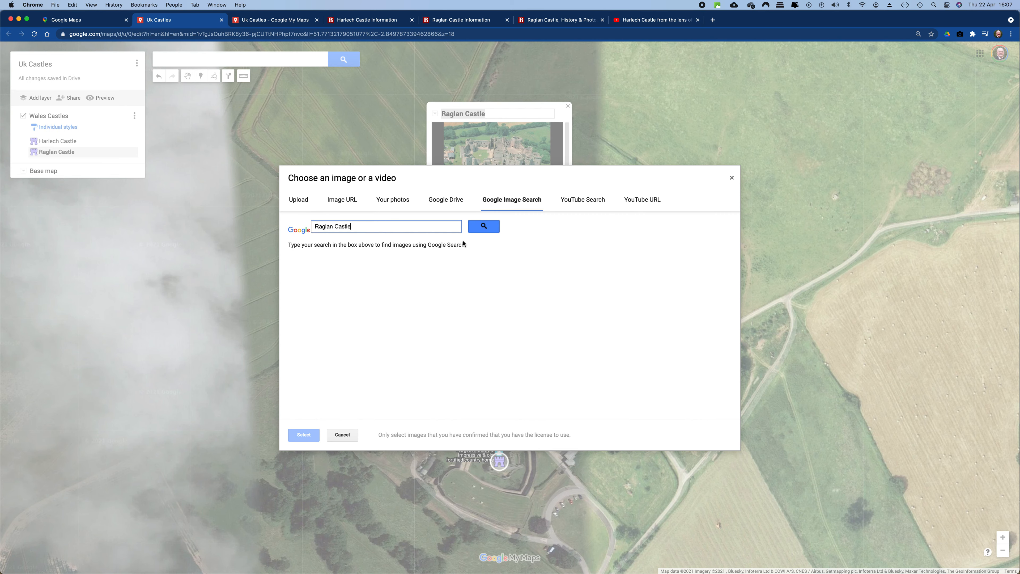
left_click(483, 226)
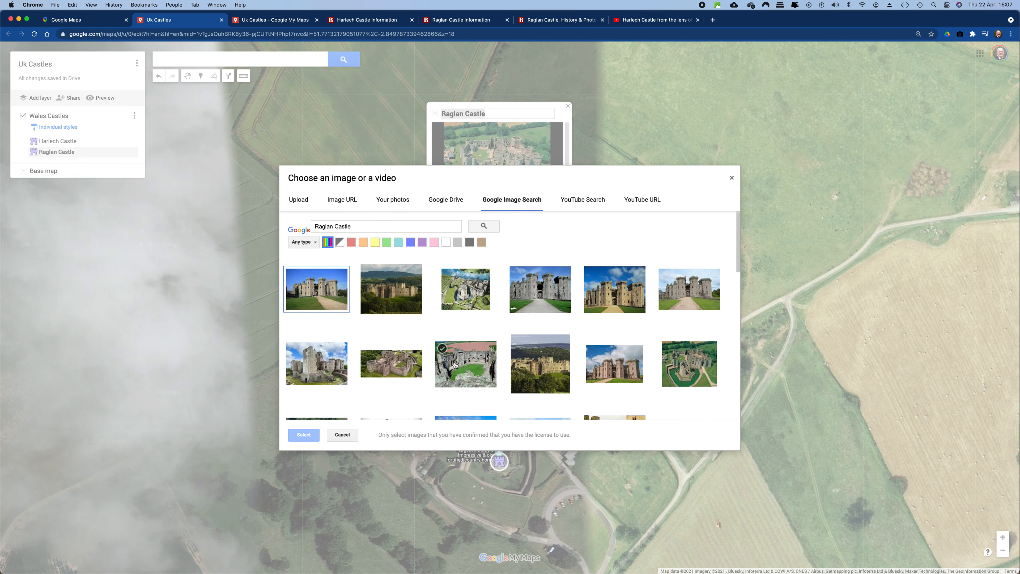
scroll(452, 360, "down", 5)
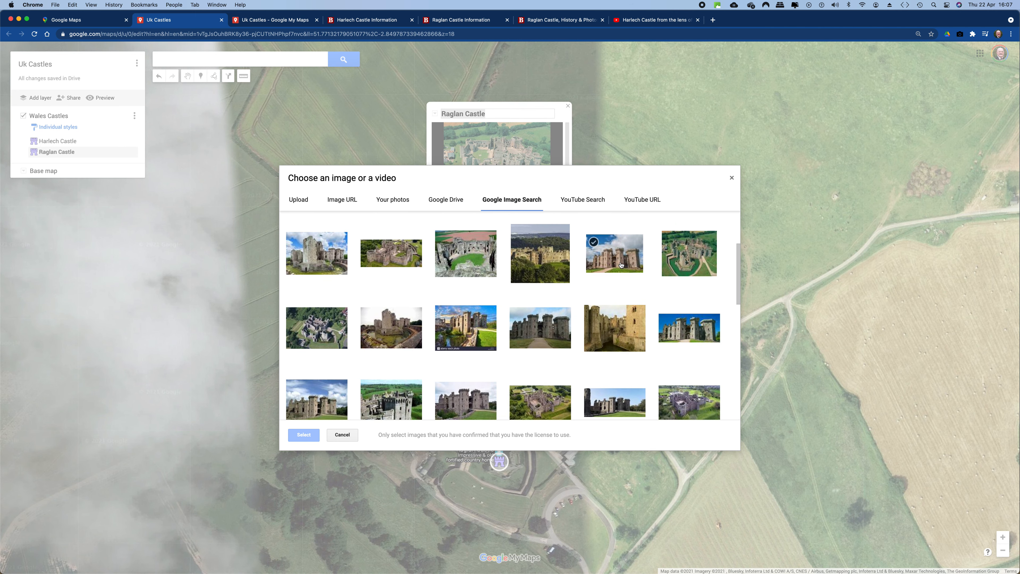
left_click(615, 267)
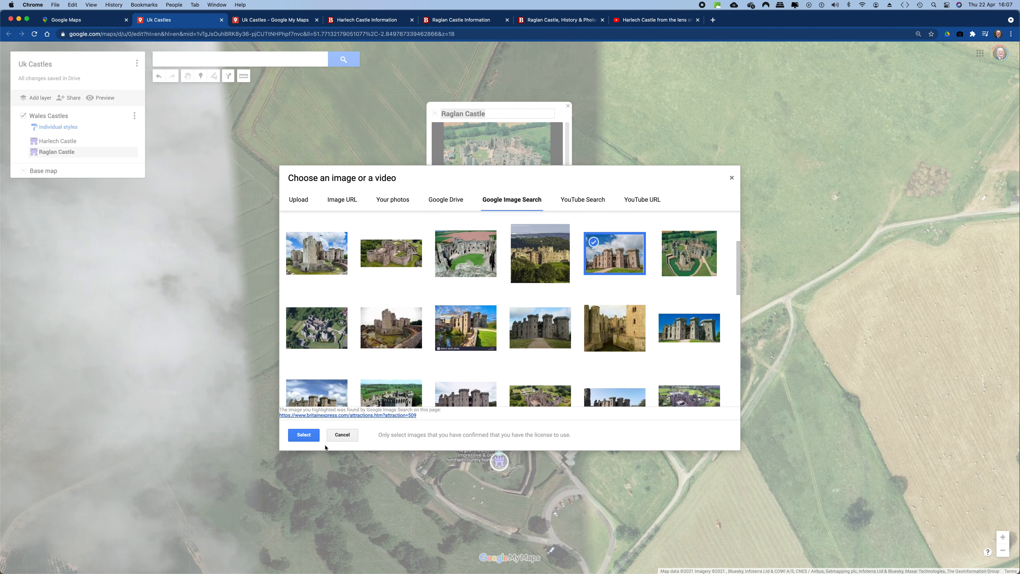
left_click(304, 435)
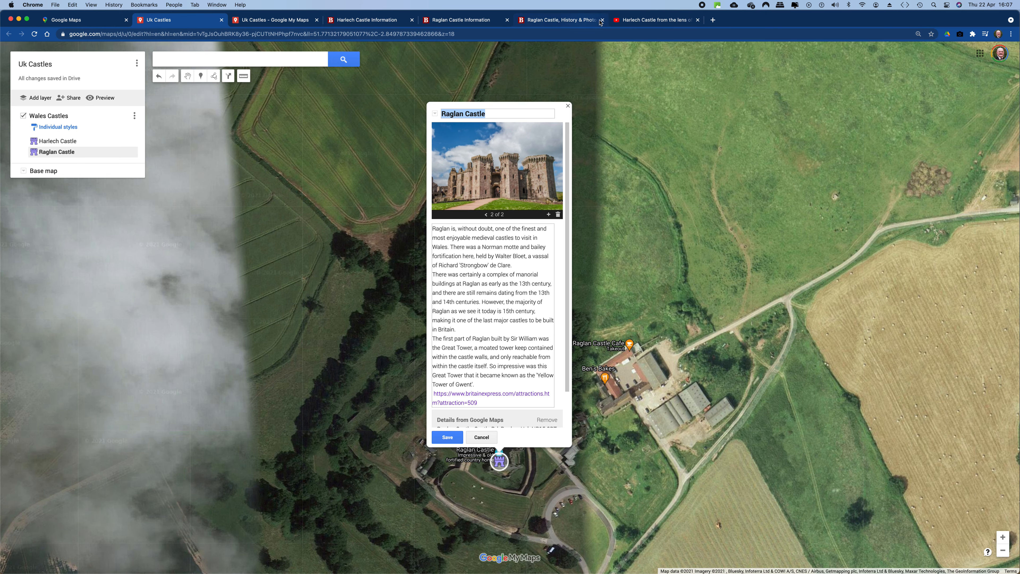
- Switch to YouTube and replace the Harlech Castle query with a search for Raglan Castle
left_click(644, 21)
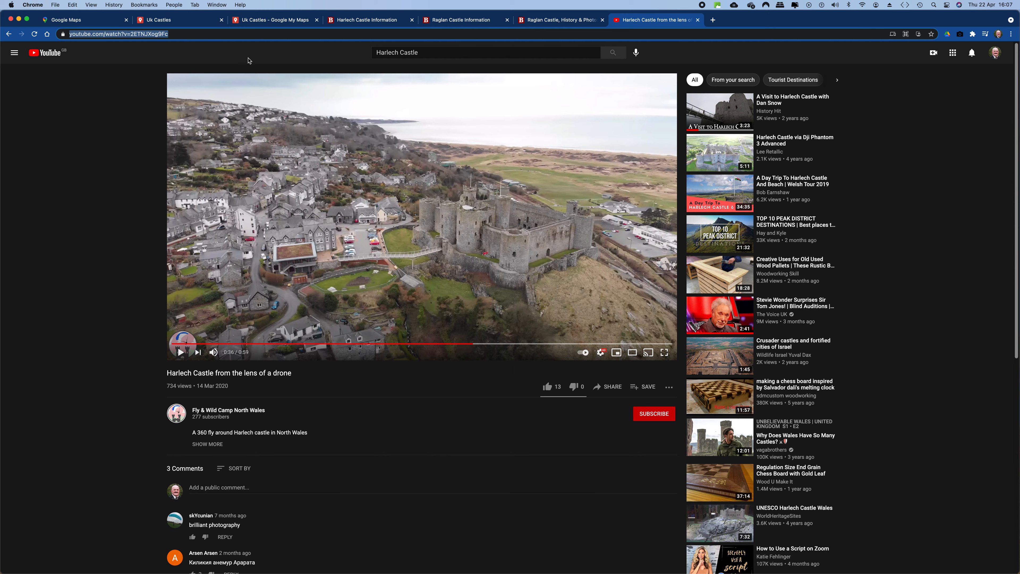
left_click_drag(420, 53, 376, 54)
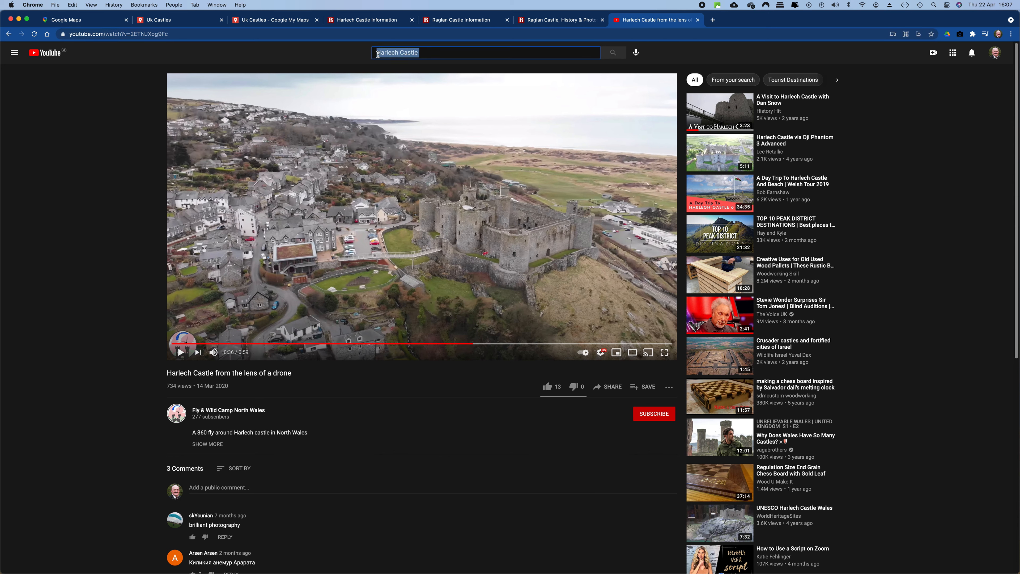
right_click(380, 53)
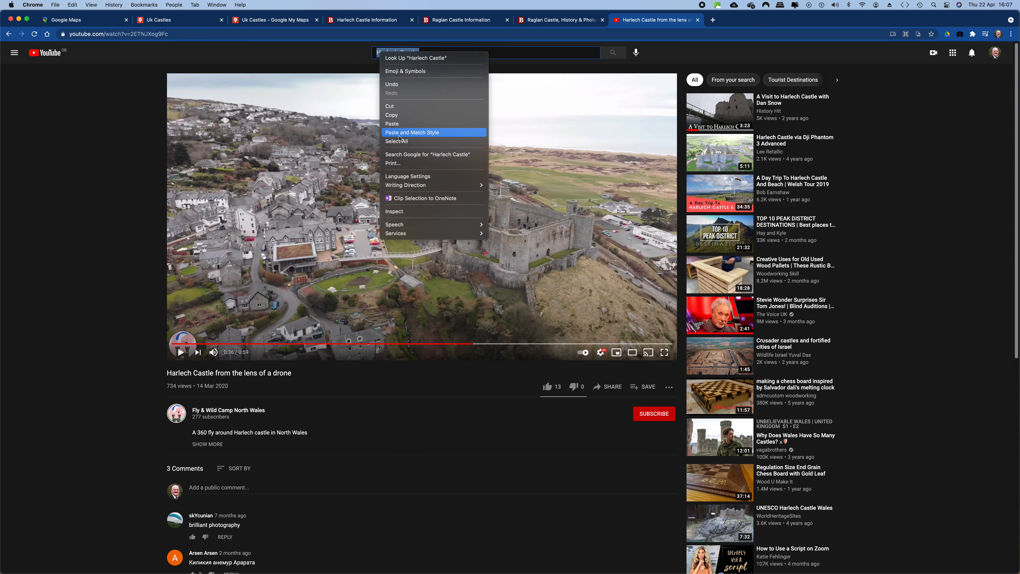
left_click(401, 124)
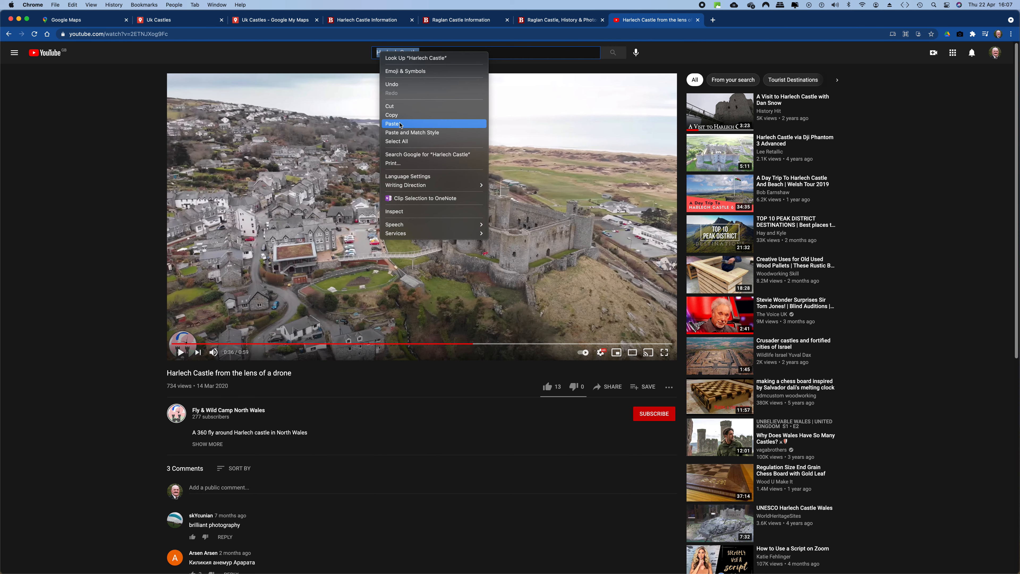
left_click(613, 53)
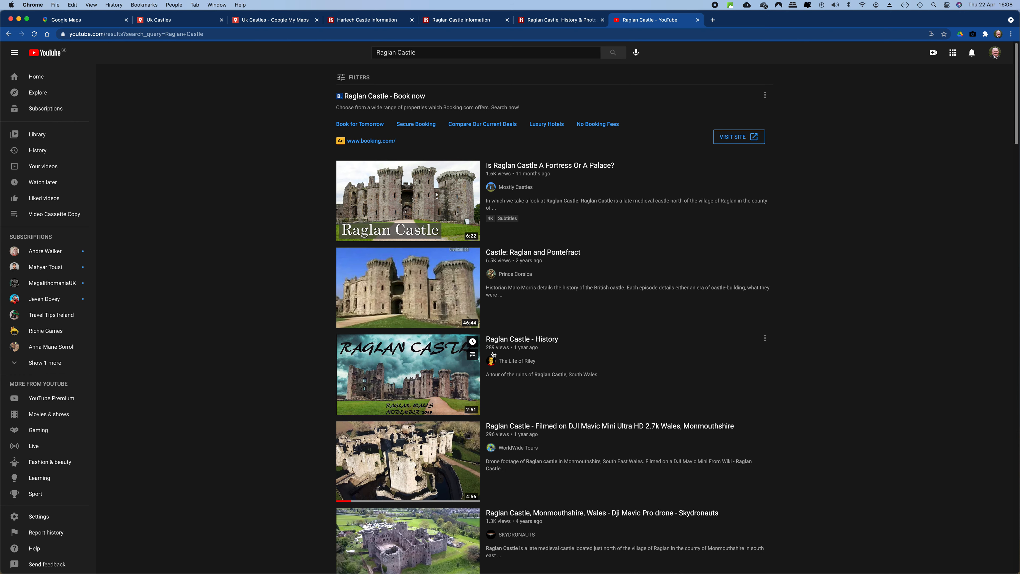
- Open the video 'Raglan Castle, Monmouthshire, Wales - Dji Mavic Pro drone - Skydronauts', preview it and pause playback
scroll(447, 363, "down", 3)
scroll(447, 363, "down", 3)
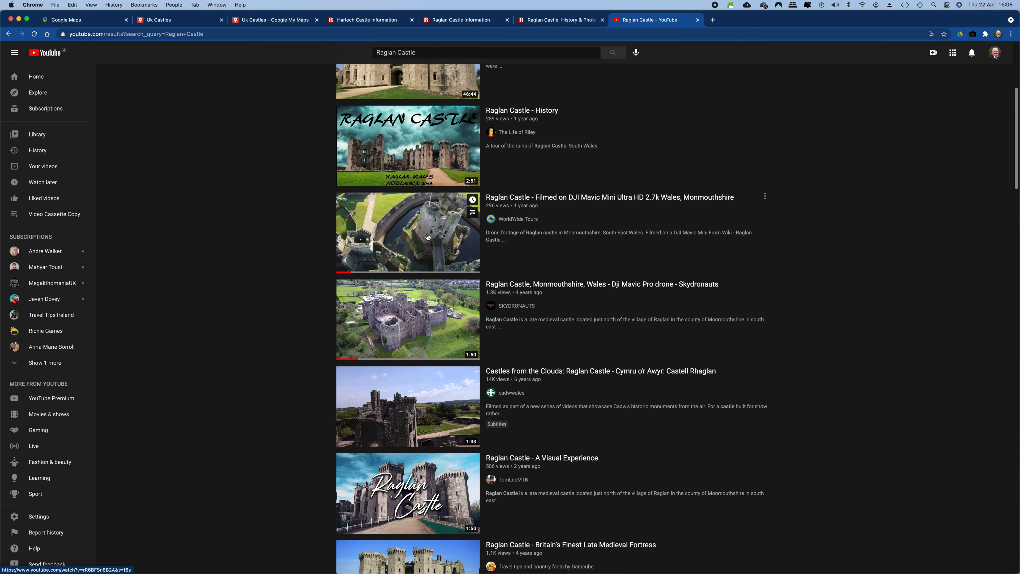
left_click(422, 338)
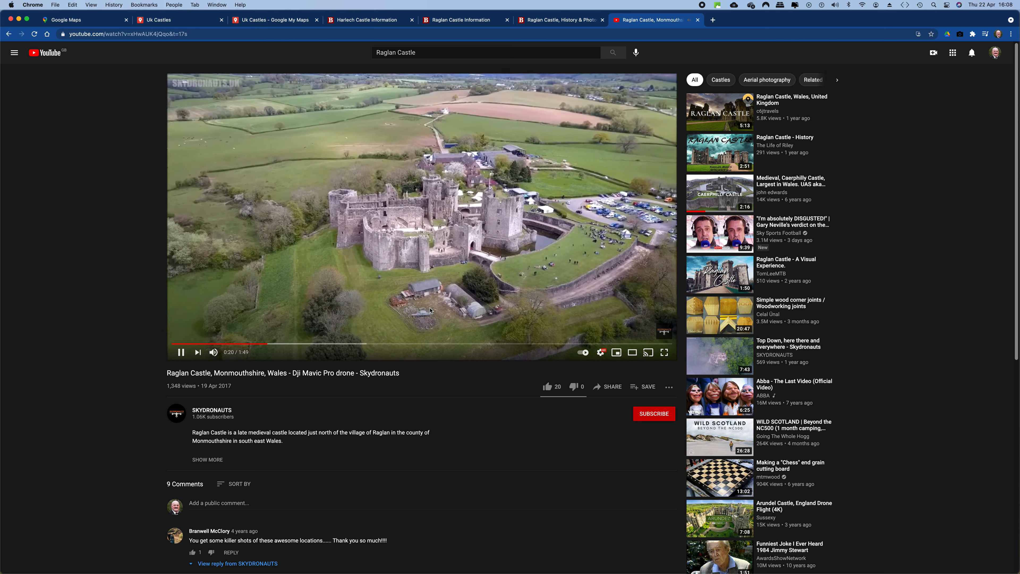
key("XF86AudioRaiseVolume")
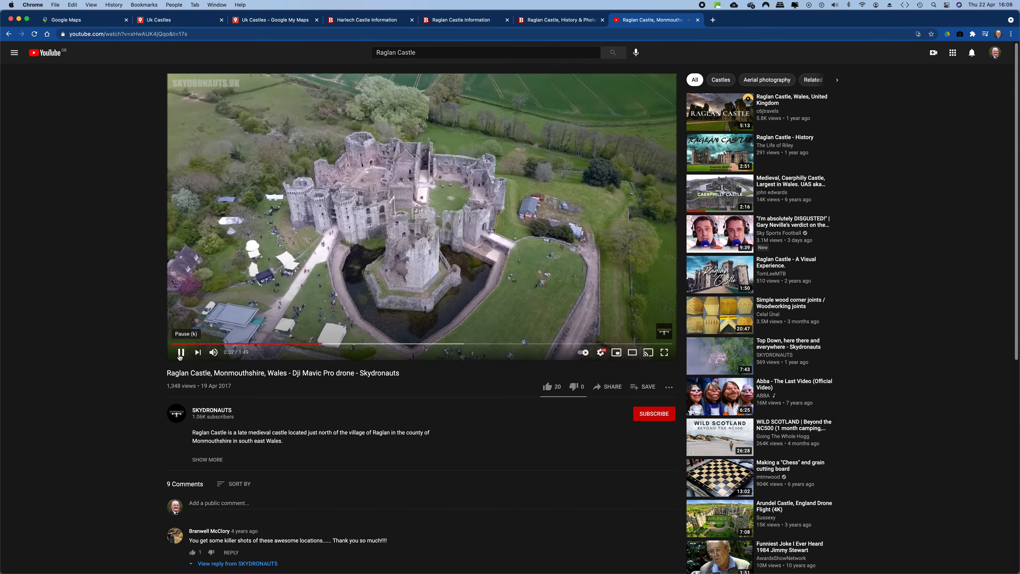
left_click(228, 199)
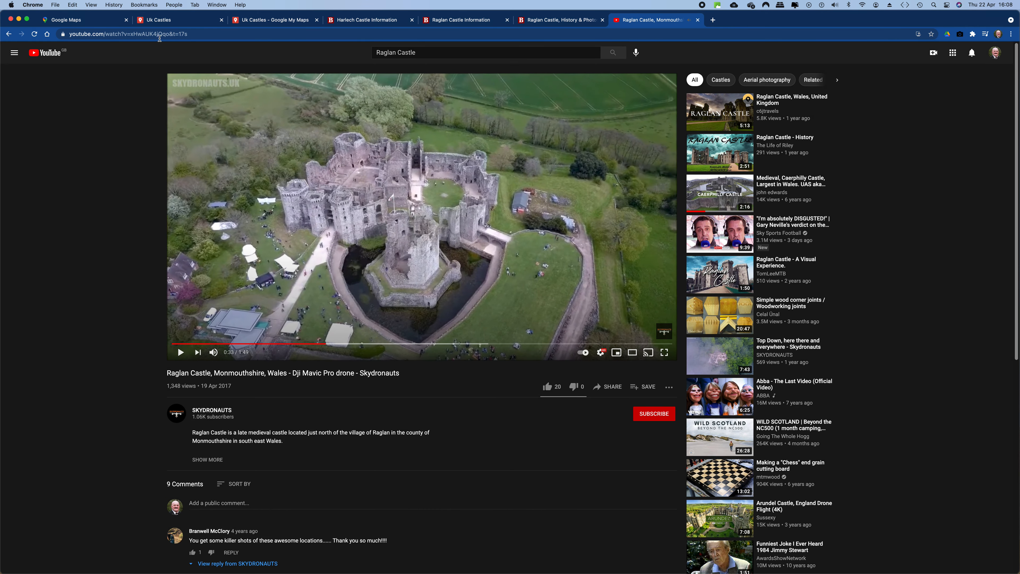
- Copy the Raglan Castle drone video's URL, return to the Uk Castles map and save the Raglan Castle marker's edits
left_click(148, 34)
right_click(148, 34)
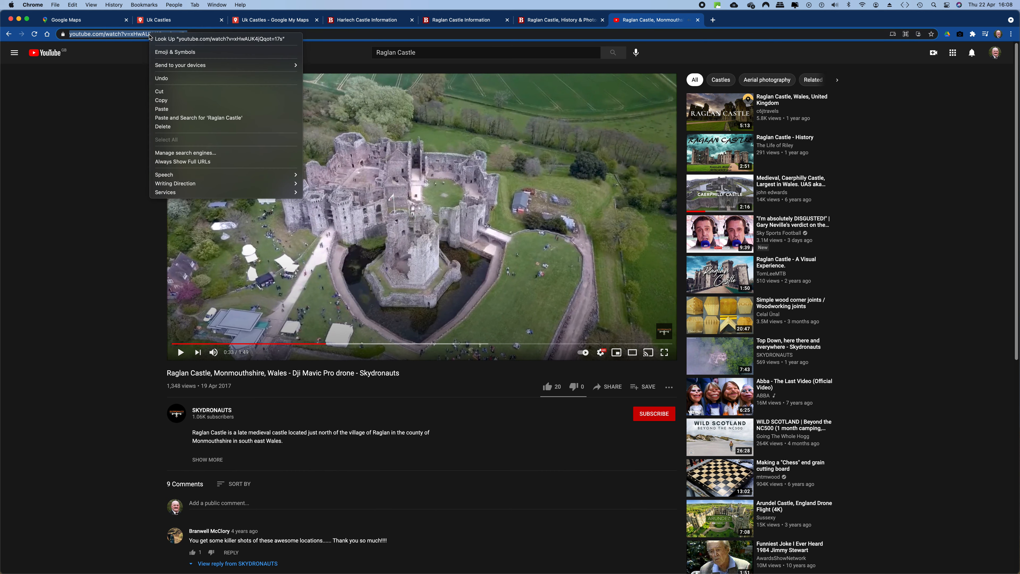
left_click(166, 102)
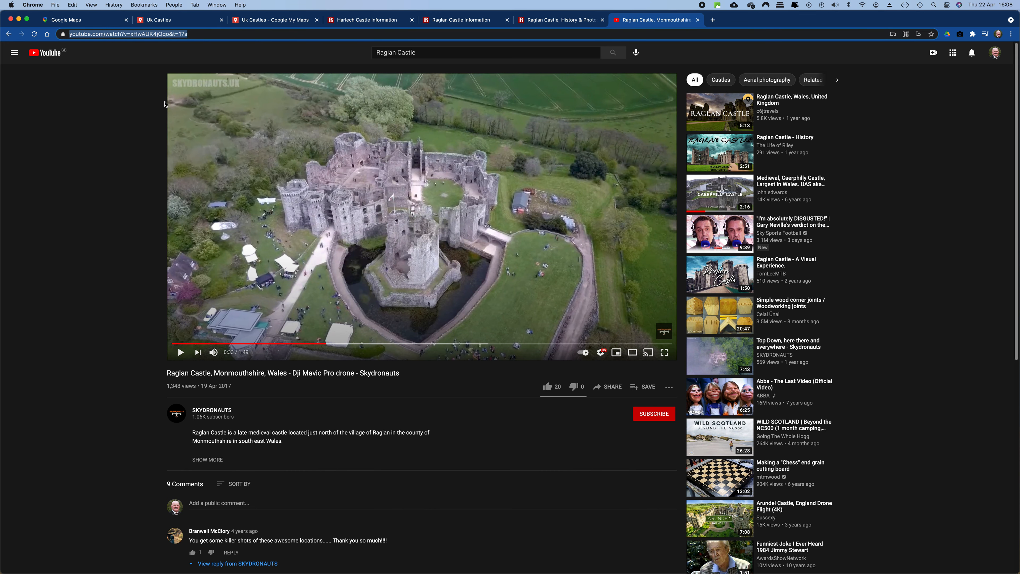
left_click(183, 22)
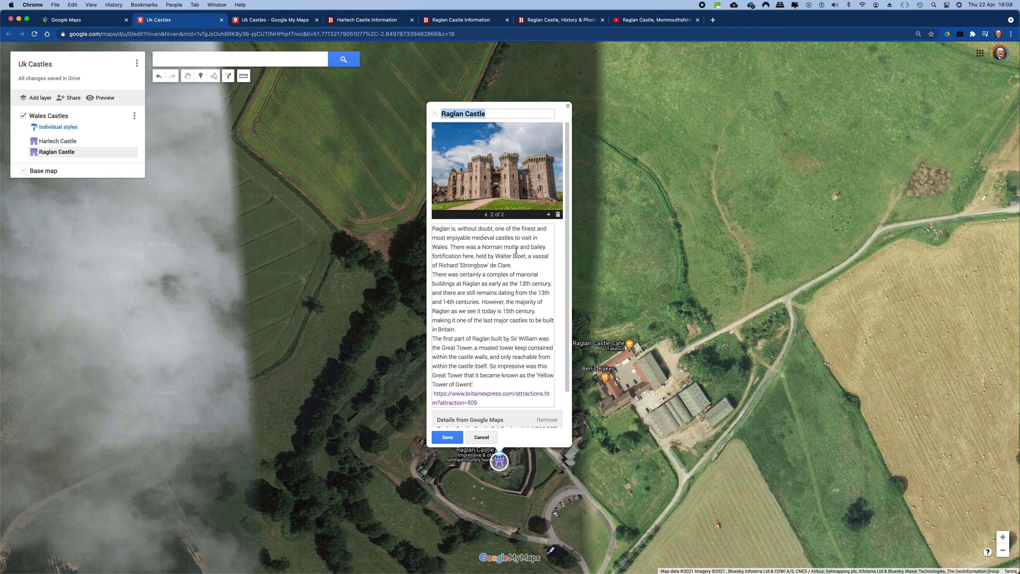
left_click(448, 438)
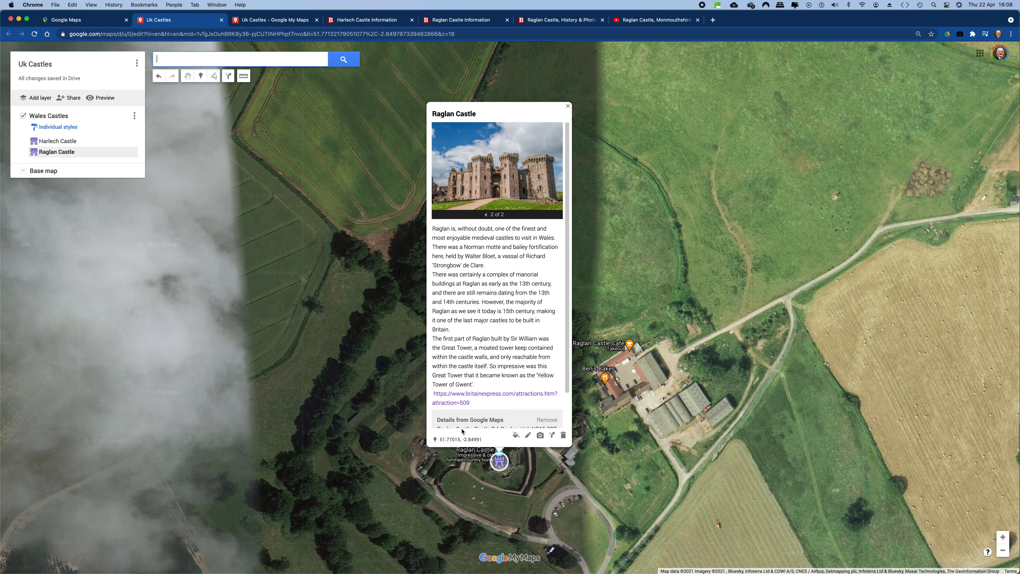
- Add the Skydronauts drone video to the Raglan Castle marker using the copied YouTube URL
left_click(540, 437)
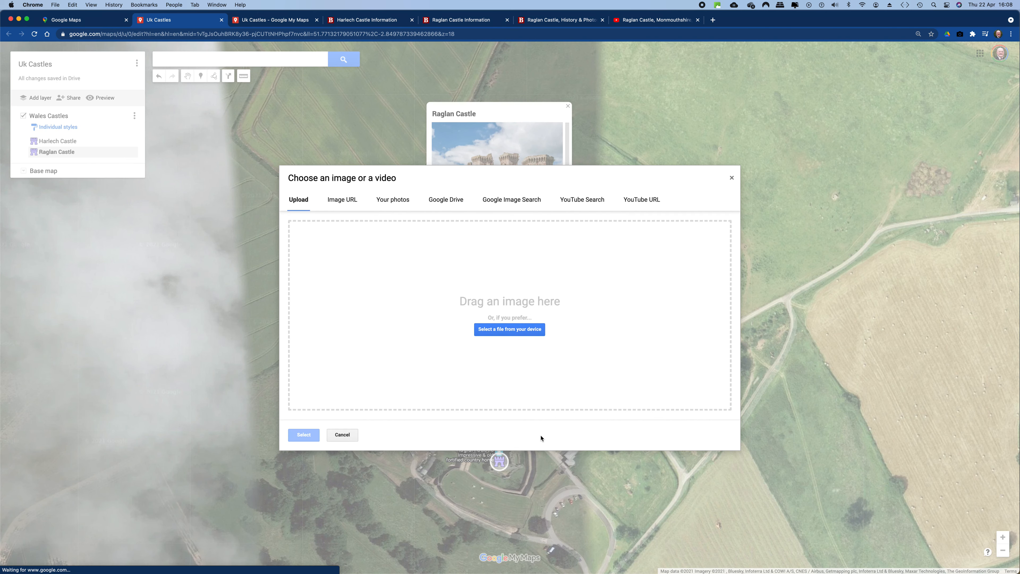
left_click(644, 202)
right_click(384, 218)
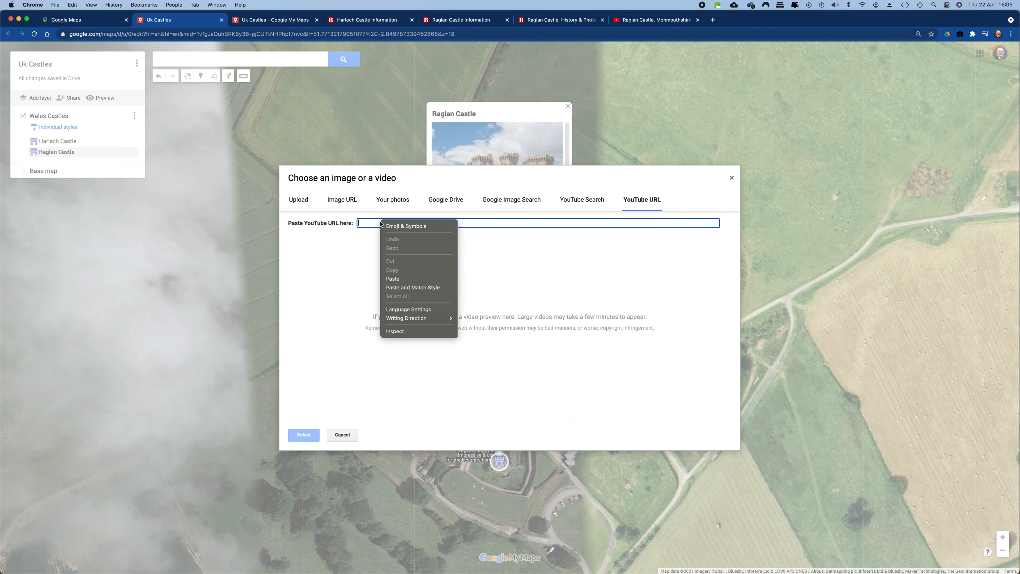
left_click(390, 282)
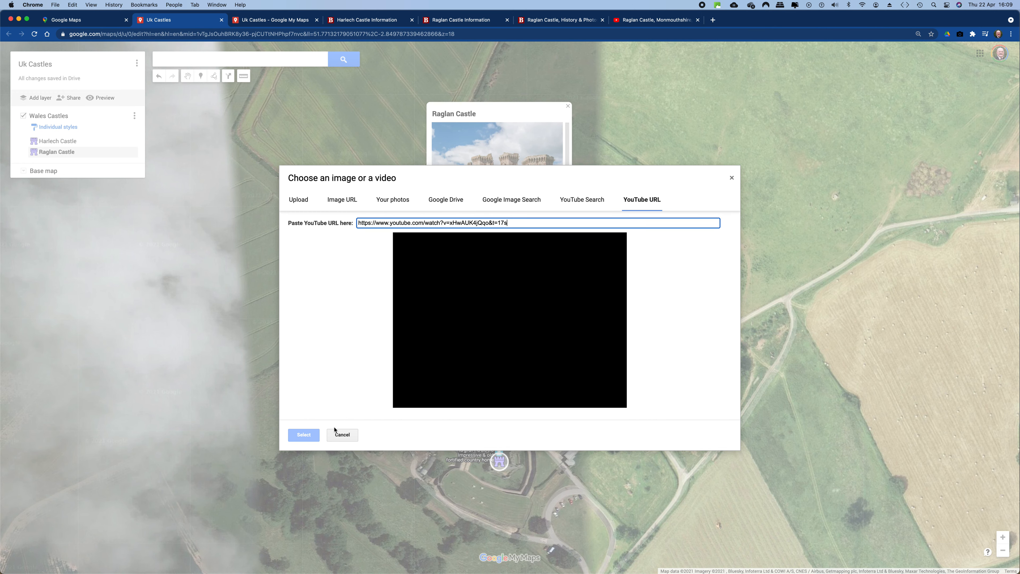
left_click(303, 435)
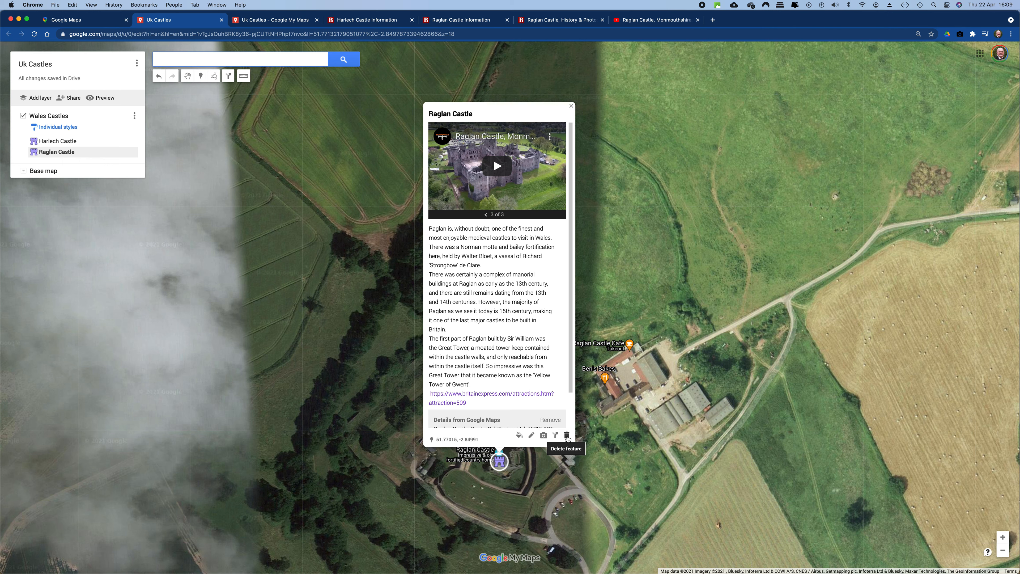
- Delete the Raglan Castle marker from the Wales Castles layer and undo the deletion
left_click(567, 435)
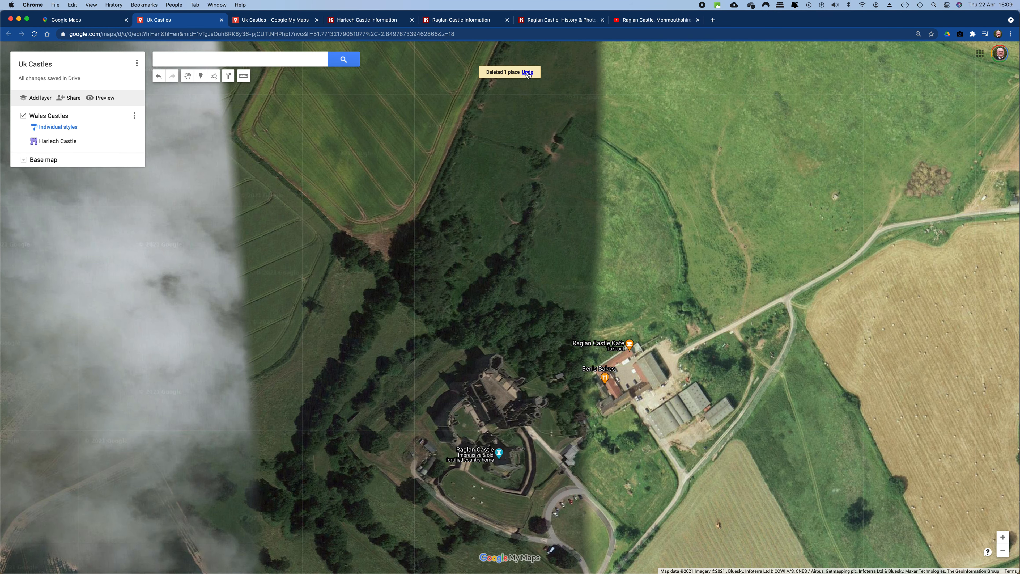
left_click(528, 72)
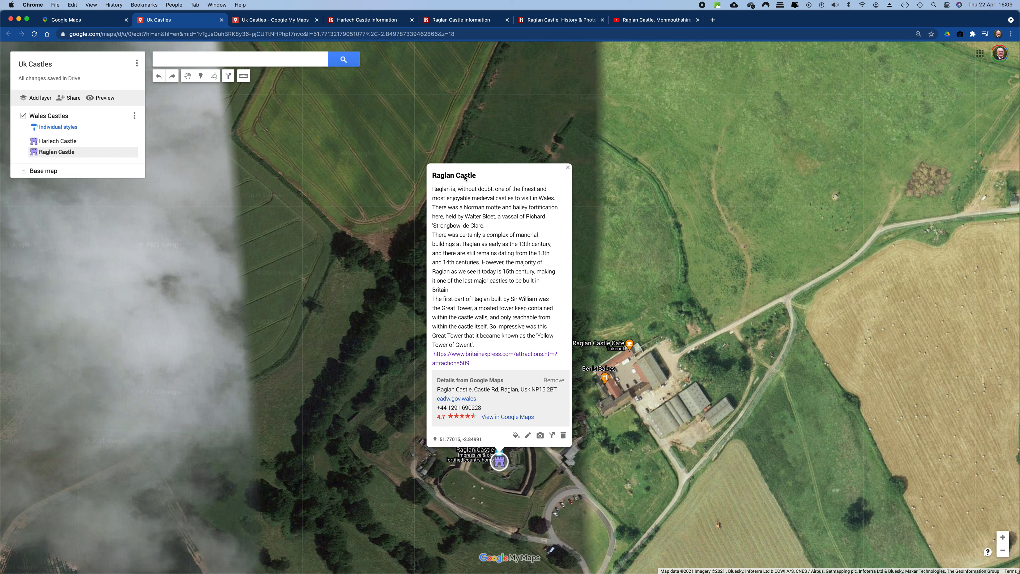
- Search Google images for "raglan castle" and add the aerial photo of the castle with its green moat to the Raglan Castle marker
left_click(540, 436)
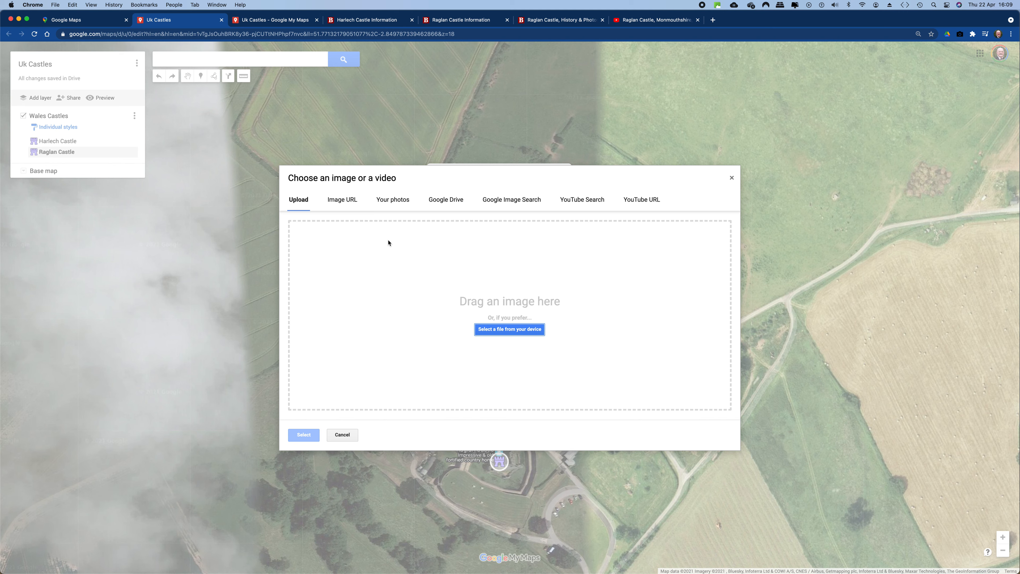
left_click(511, 199)
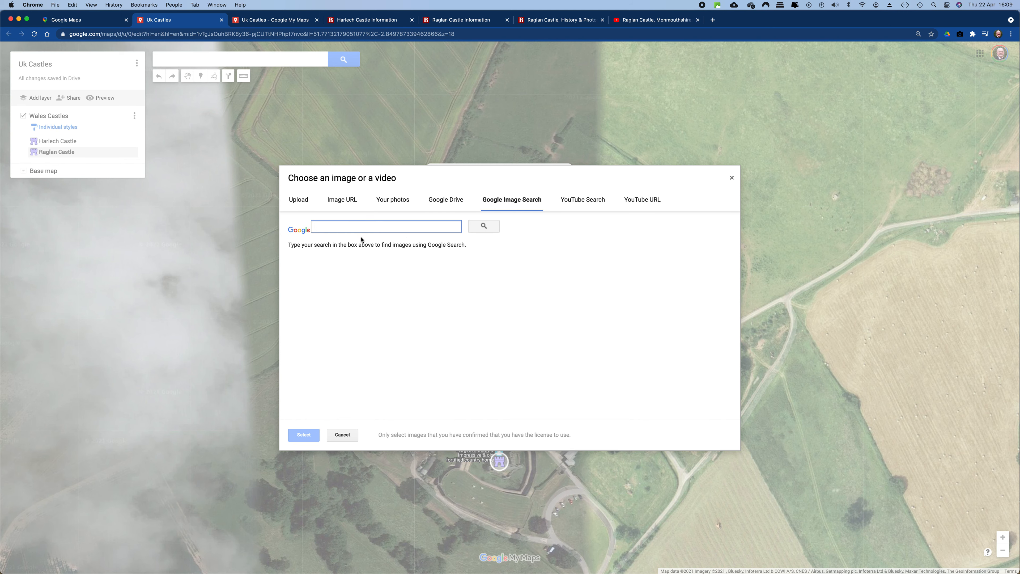
right_click(352, 226)
left_click(363, 280)
left_click_drag(459, 226, 290, 232)
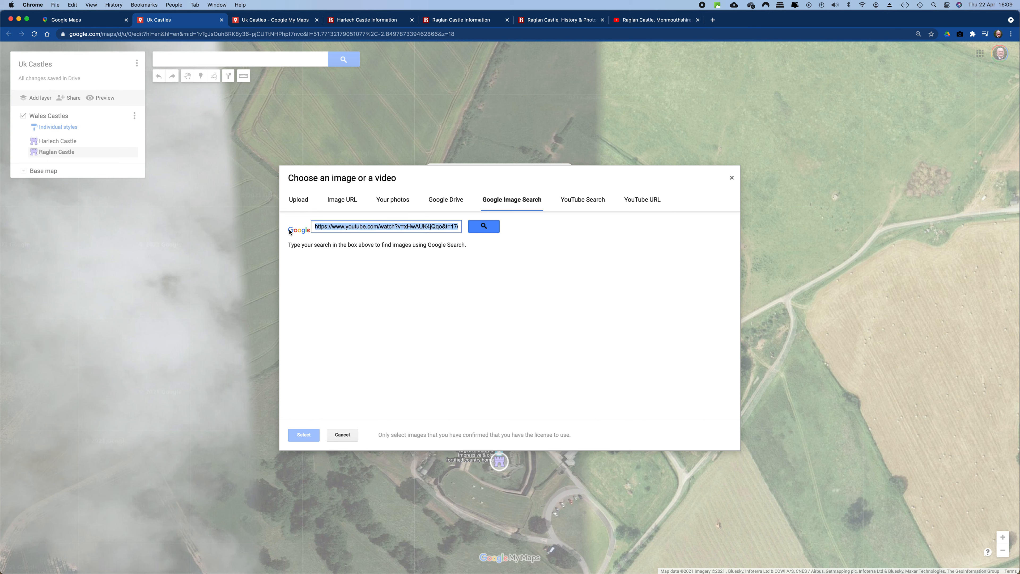
key("BackSpace")
type("ra")
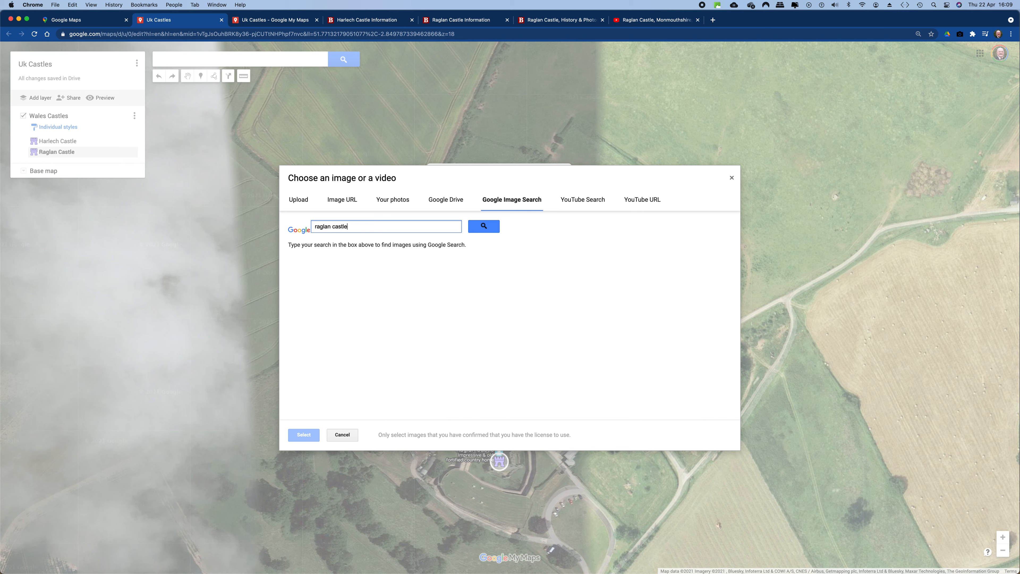
type("glan castle")
left_click(483, 227)
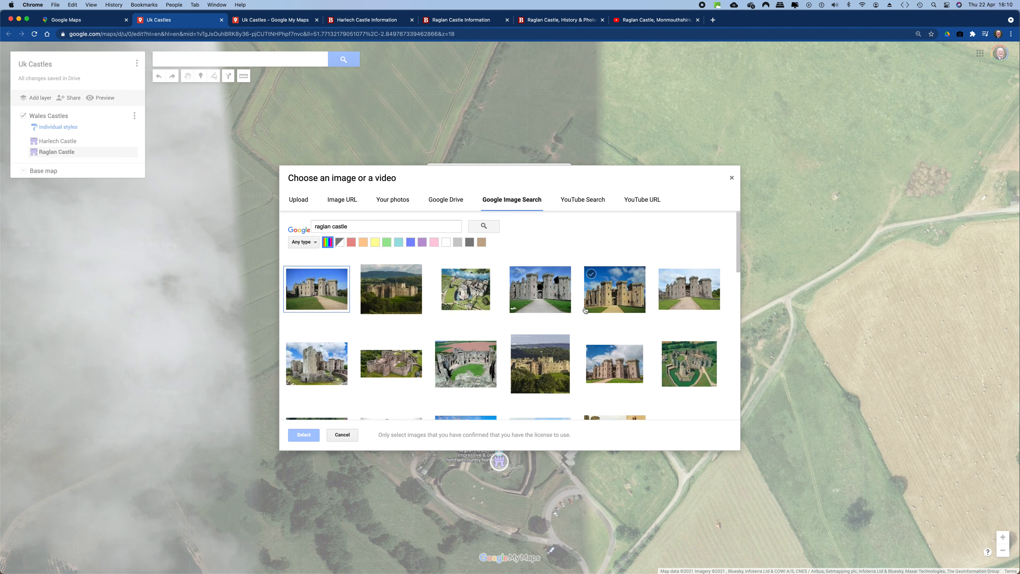
left_click(690, 370)
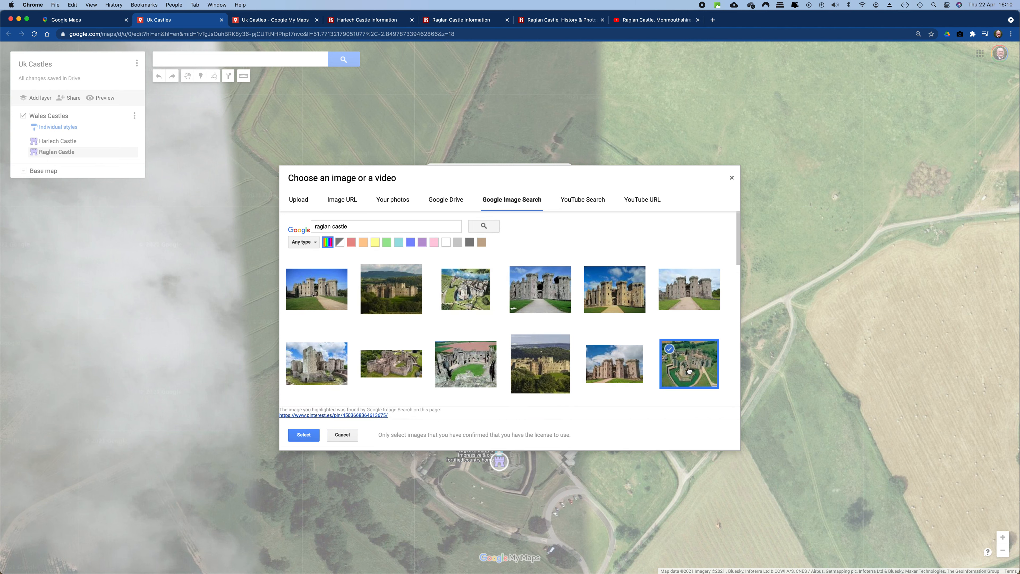
left_click(302, 437)
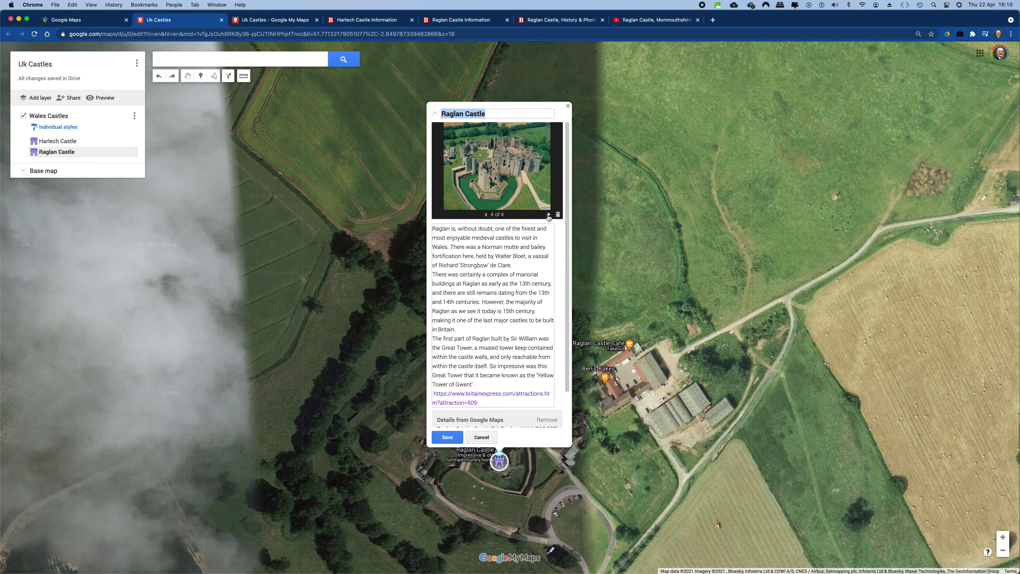
- Search Google images for "raglan castle" again to find another marker image, and copy the search term
left_click(548, 215)
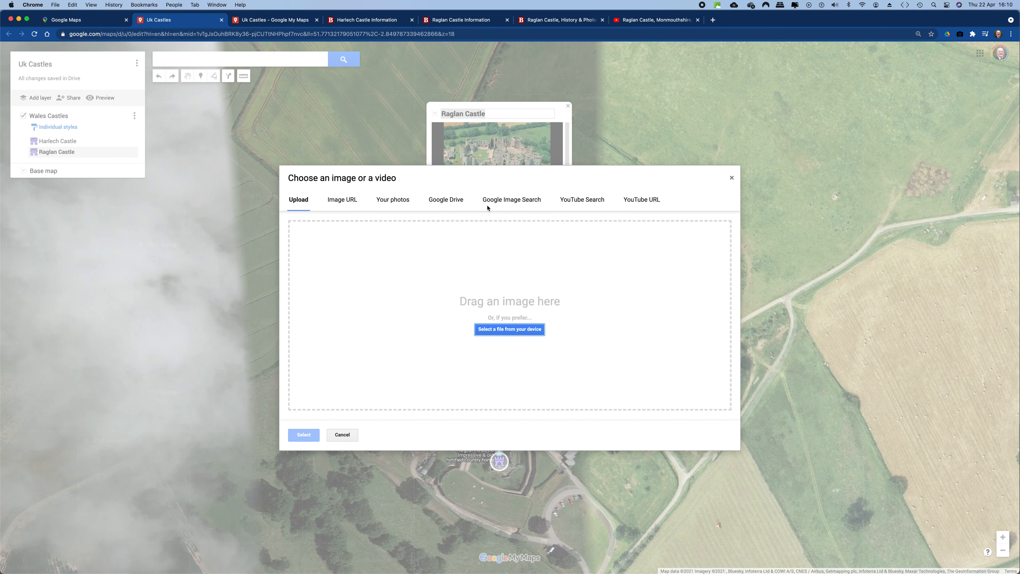
left_click(502, 206)
right_click(365, 229)
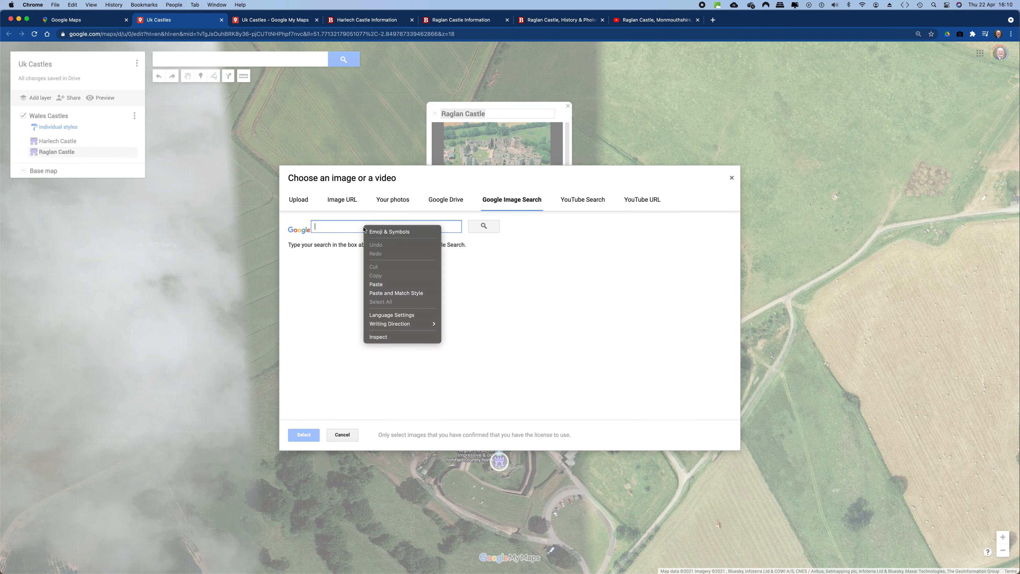
left_click(380, 284)
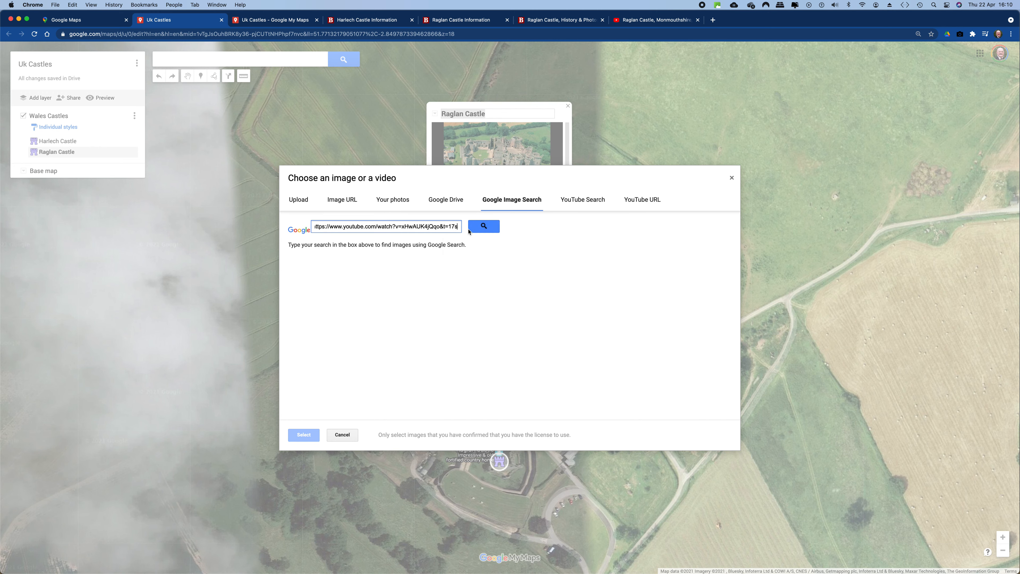
left_click_drag(458, 227, 291, 230)
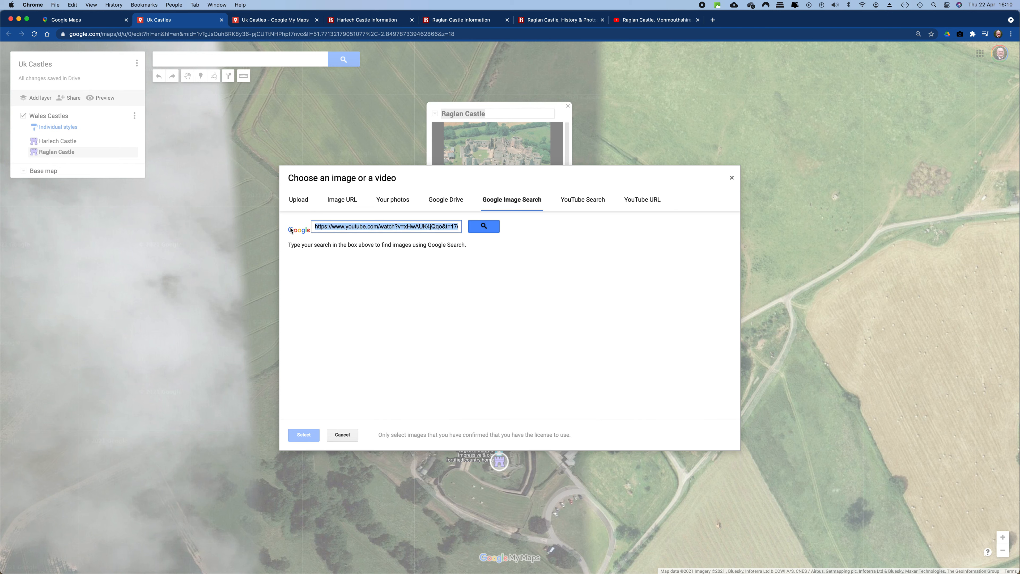
type("raglan castle")
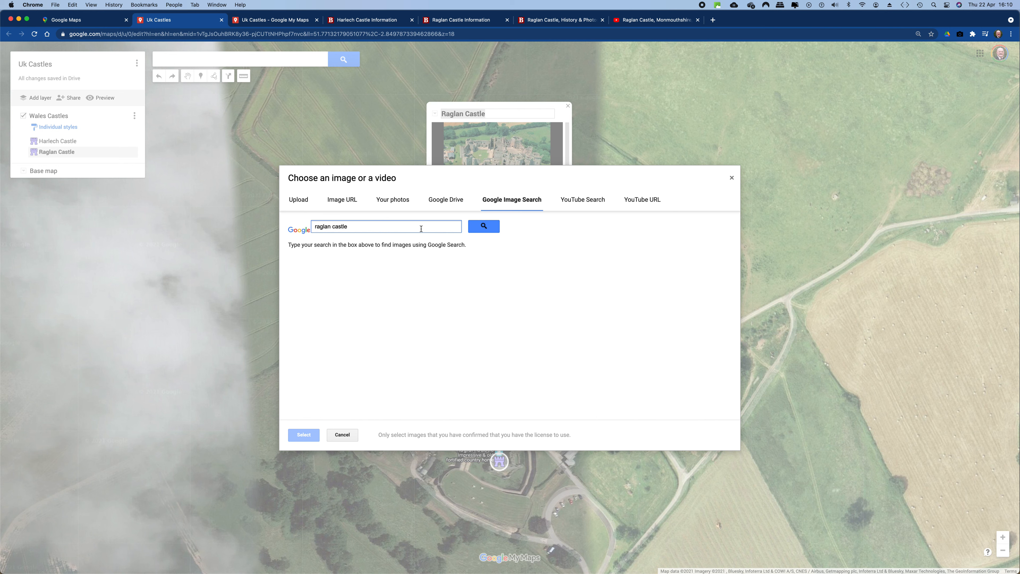
left_click(483, 228)
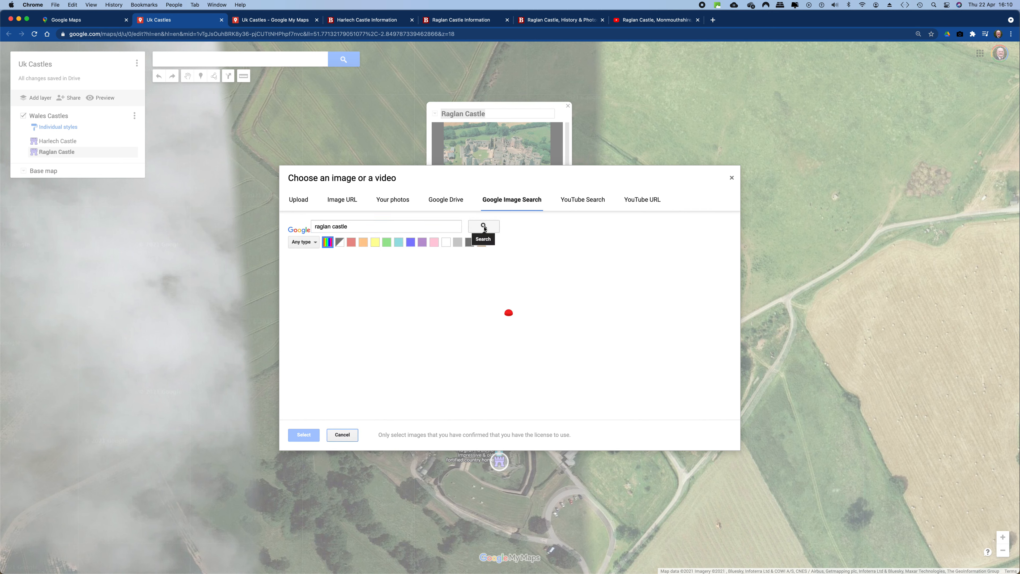
left_click_drag(349, 228, 314, 228)
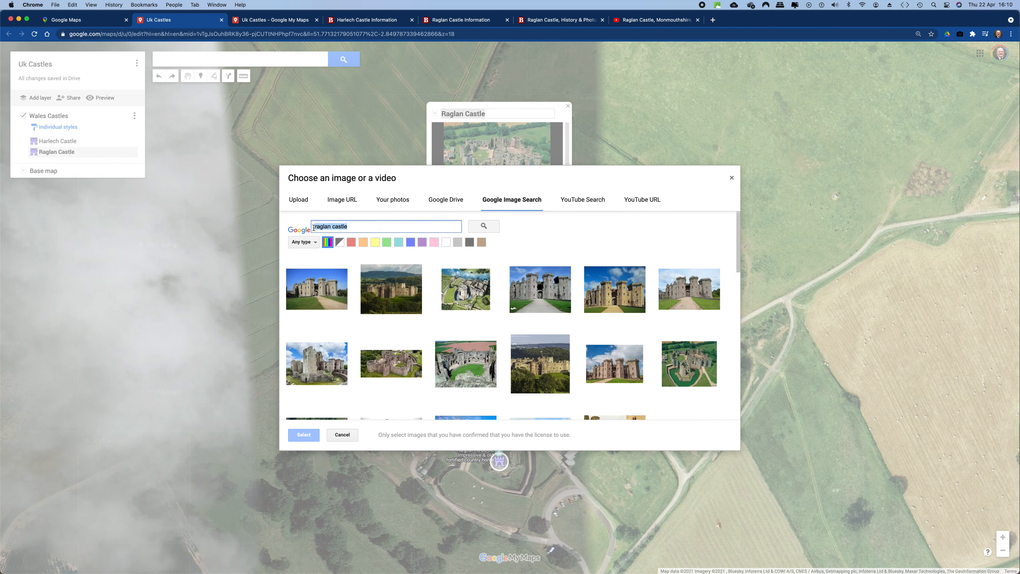
right_click(326, 228)
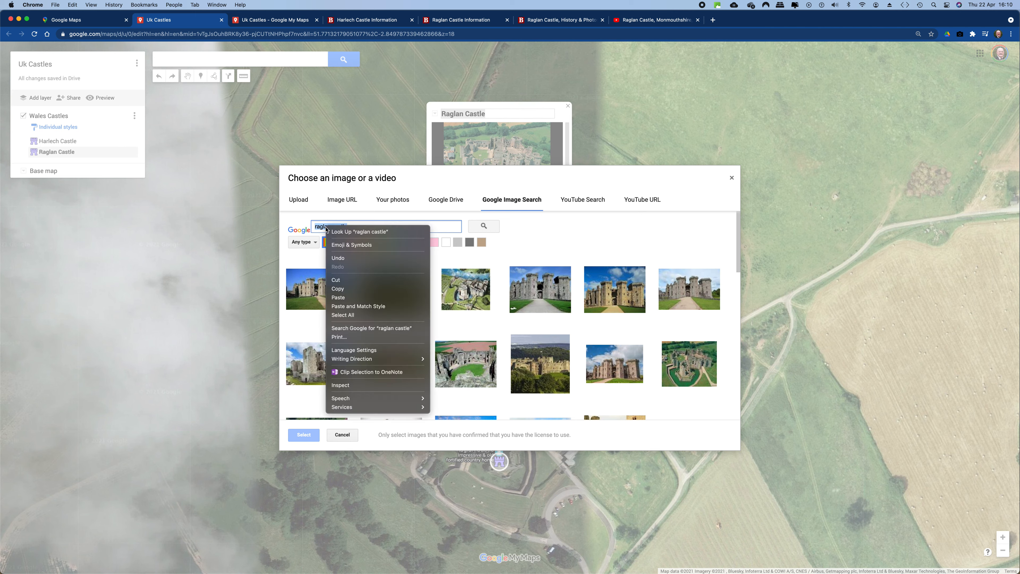
left_click(342, 290)
- Add the ecastles.co.uk photo of the castle behind a green lawn to the Raglan Castle marker
scroll(505, 358, "down", 3)
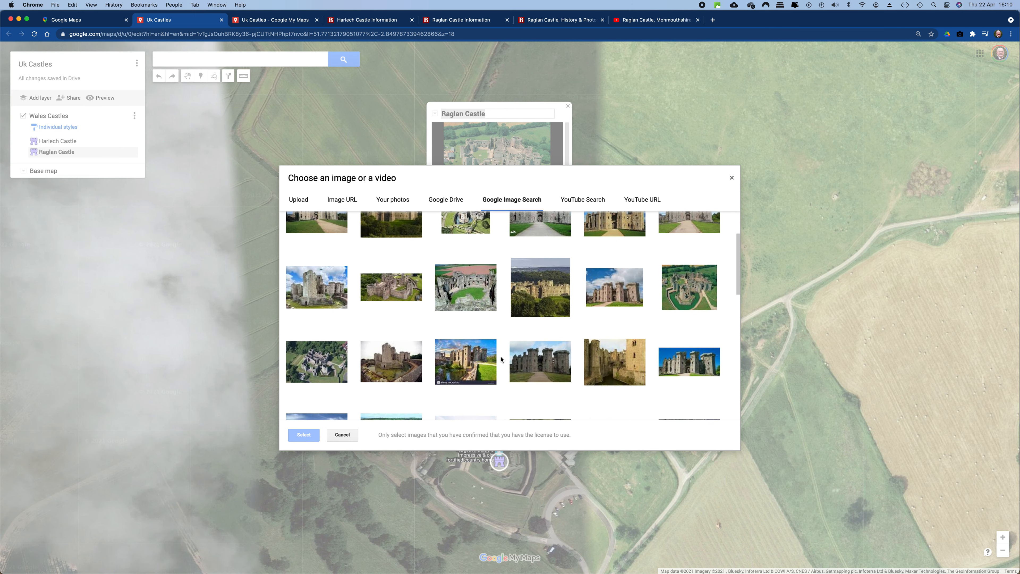
left_click(479, 335)
scroll(479, 334, "down", 2)
left_click(474, 386)
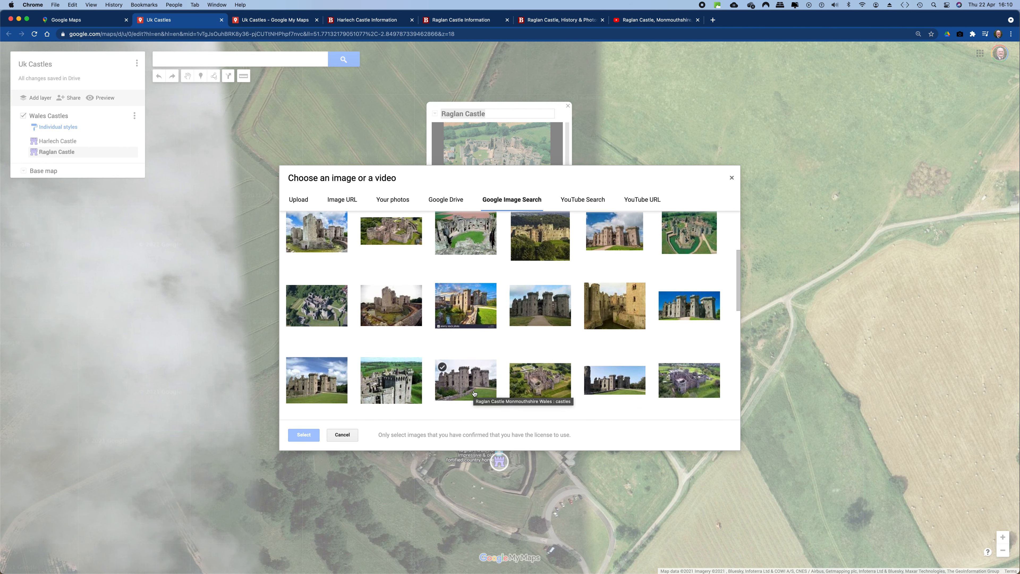
left_click(323, 387)
left_click(323, 386)
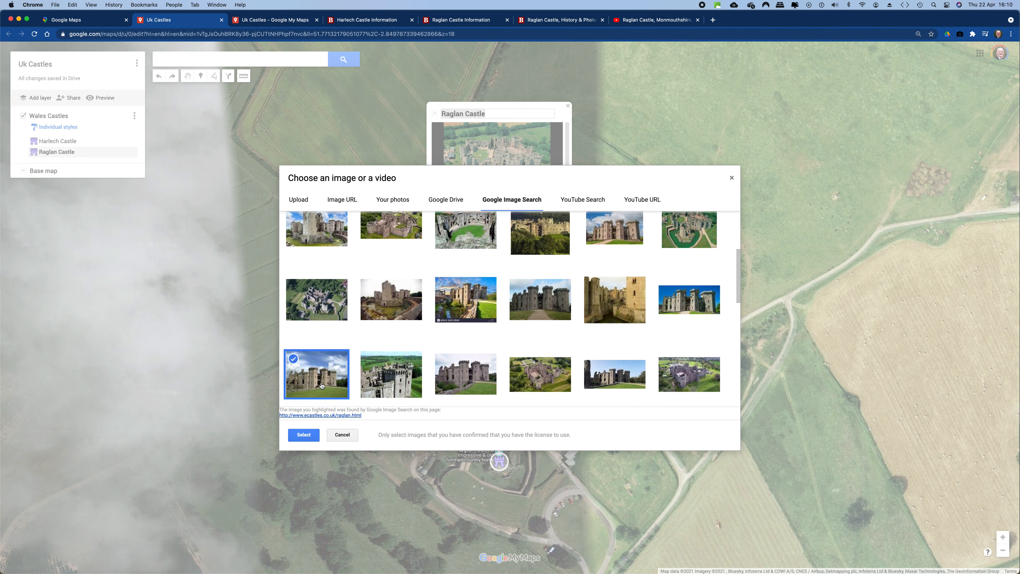
left_click(305, 435)
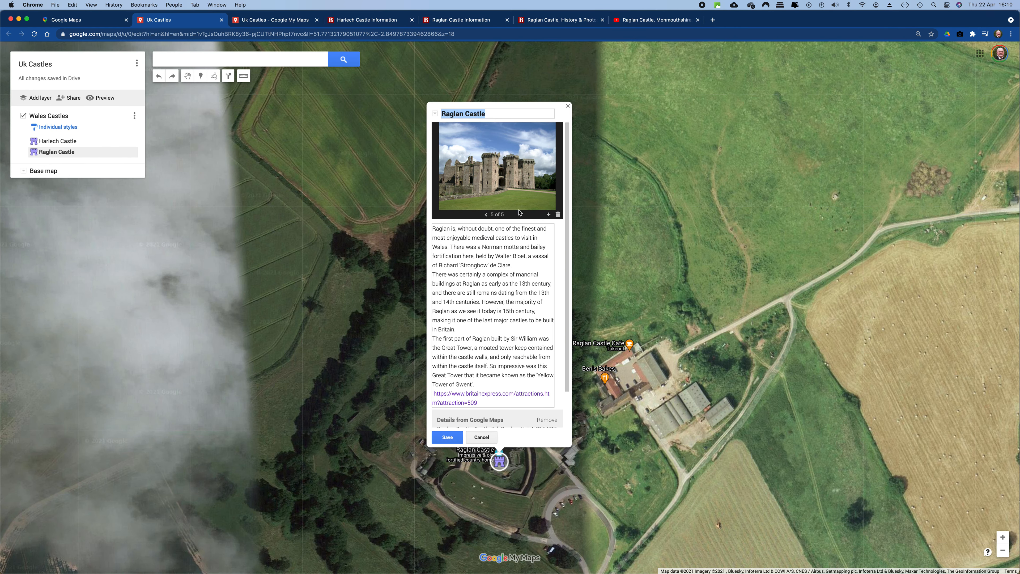
- Copy the URL of the YouTube drone video of Raglan Castle for use as marker media
left_click(549, 215)
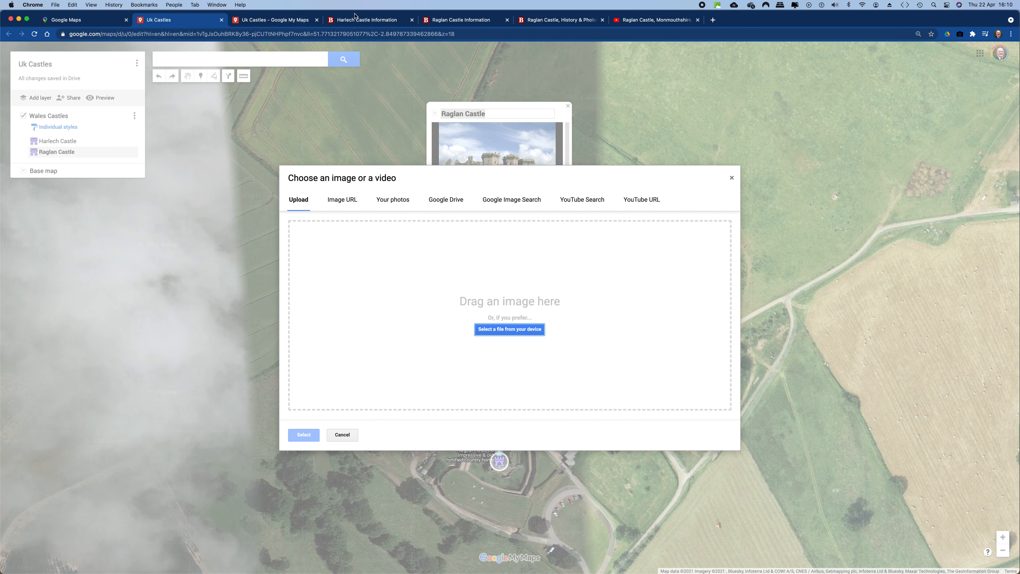
left_click(675, 22)
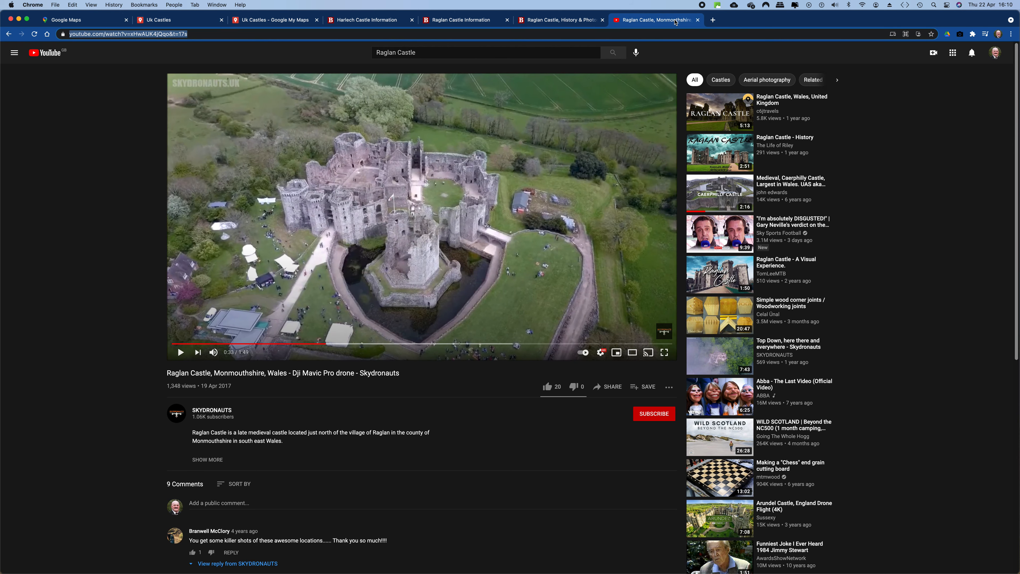
right_click(138, 35)
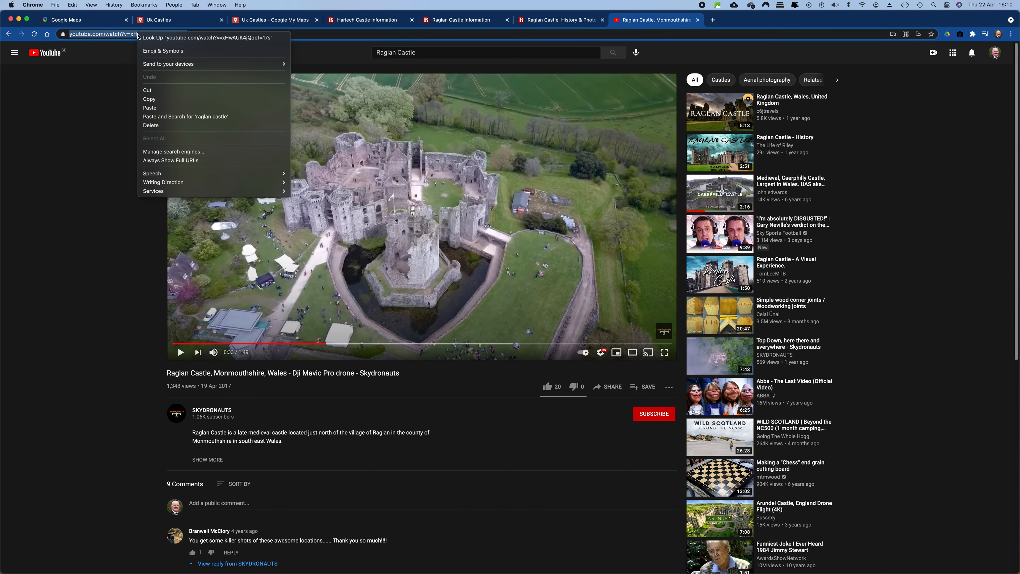
left_click(149, 99)
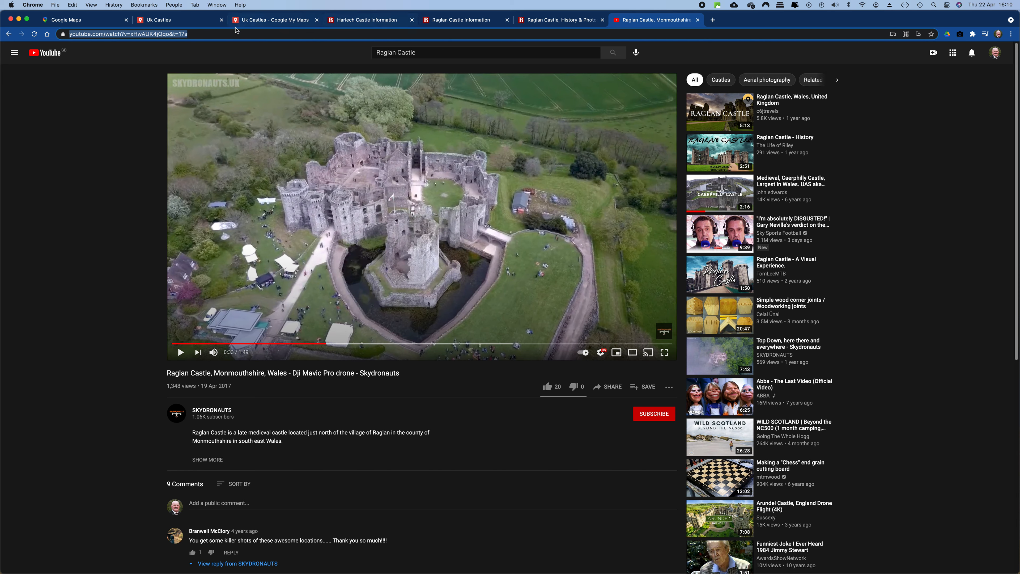
left_click(195, 22)
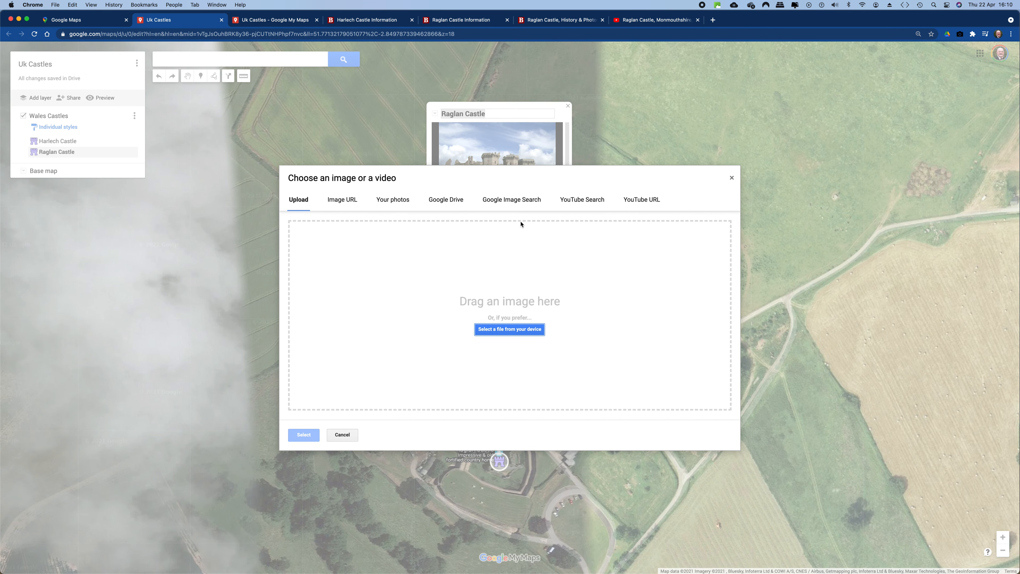
- Try to add the drone video to the Raglan Castle marker by its YouTube URL, and save the marker
left_click(640, 201)
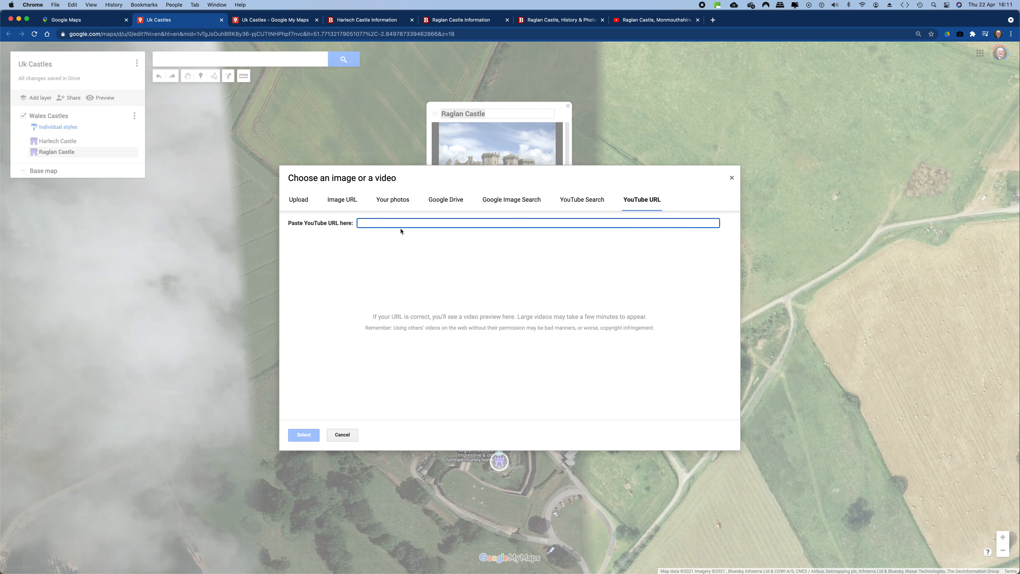
right_click(370, 223)
left_click(386, 279)
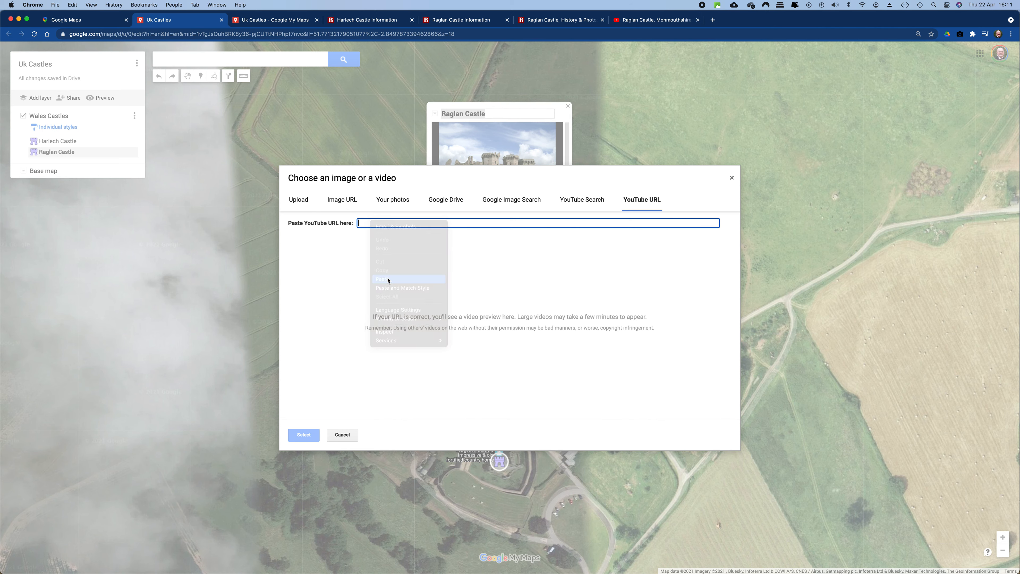
left_click(308, 436)
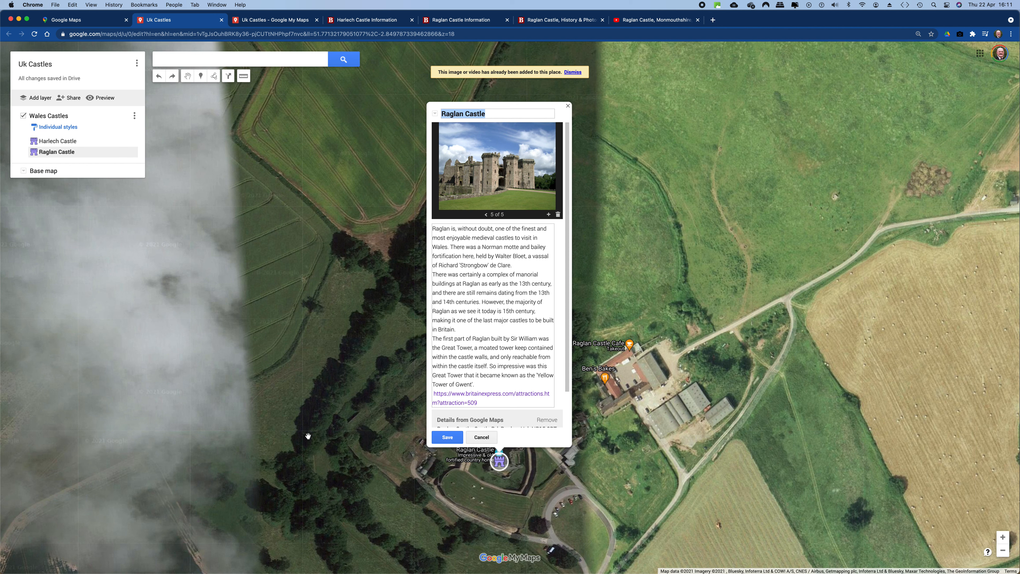
left_click(447, 437)
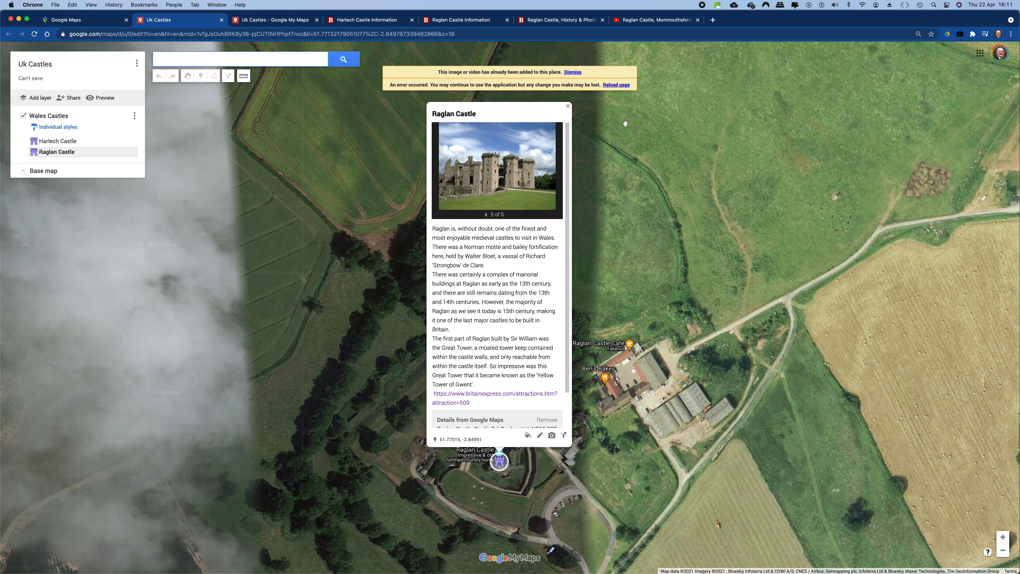
- Dismiss the duplicate-media notice, reload the map page, and reopen the Raglan Castle marker's details
left_click(574, 73)
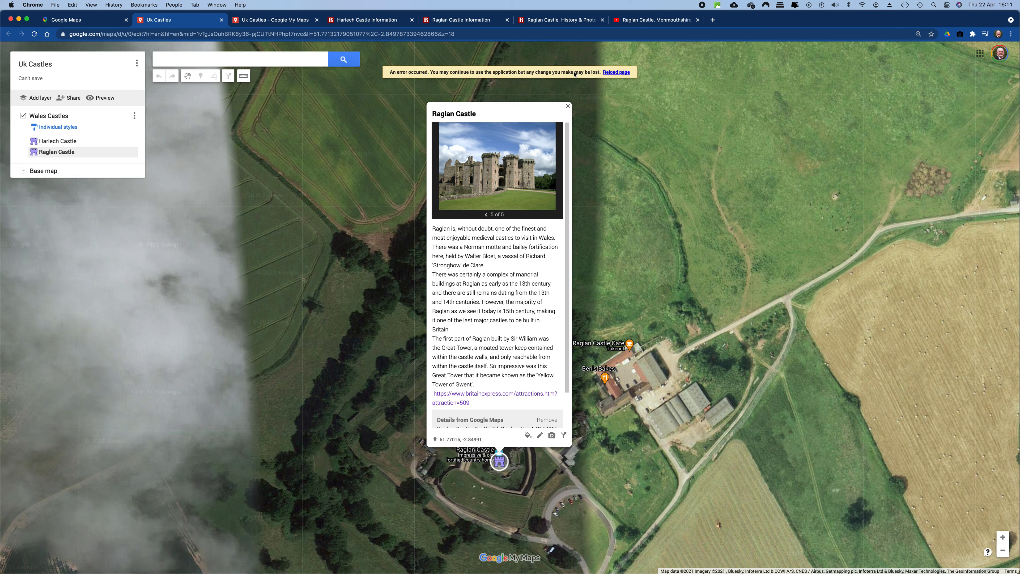
left_click(612, 72)
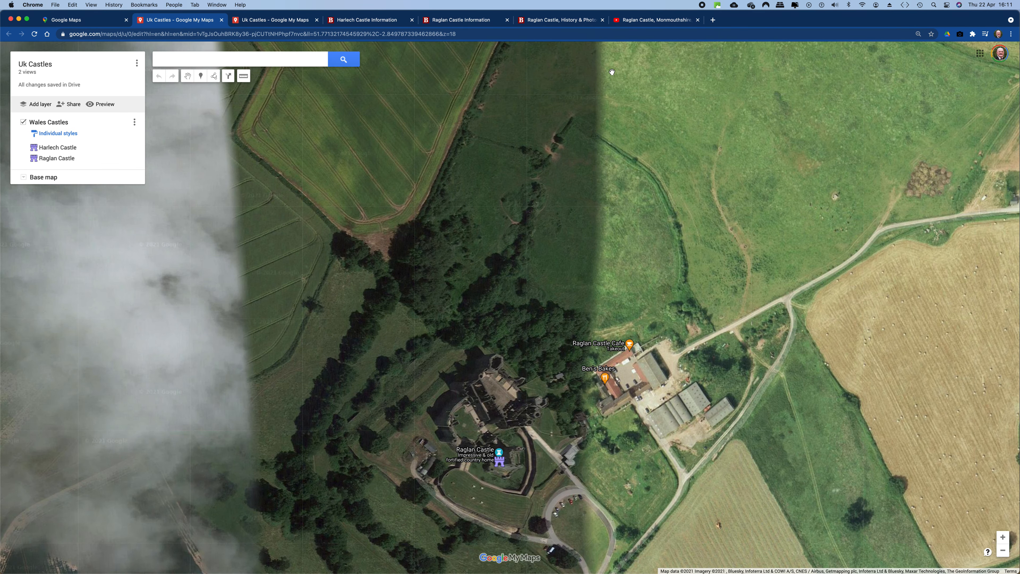
left_click(503, 466)
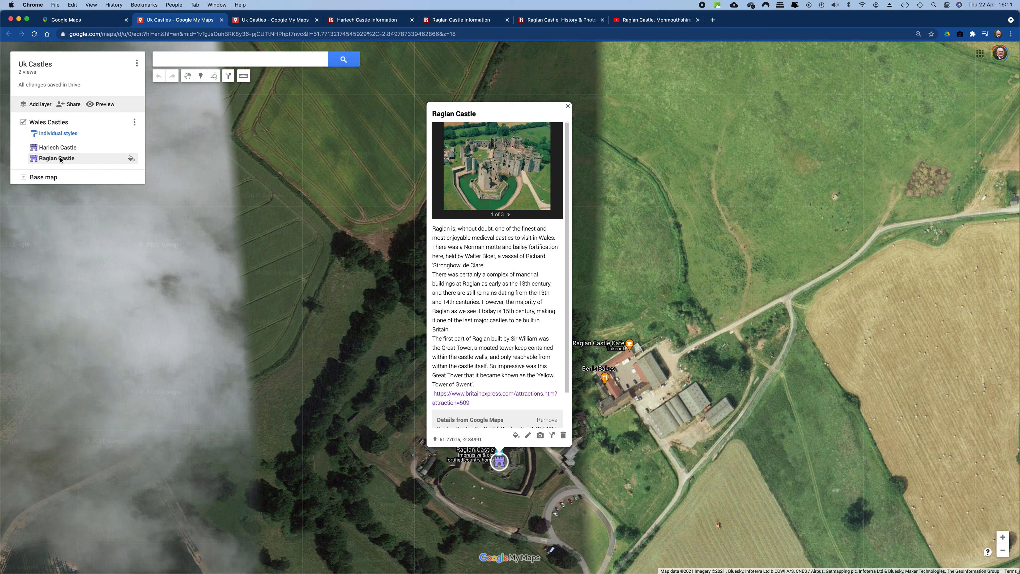
mouse_move(60, 160)
left_mouse_down()
mouse_move(60, 147)
mouse_move(59, 161)
left_mouse_up()
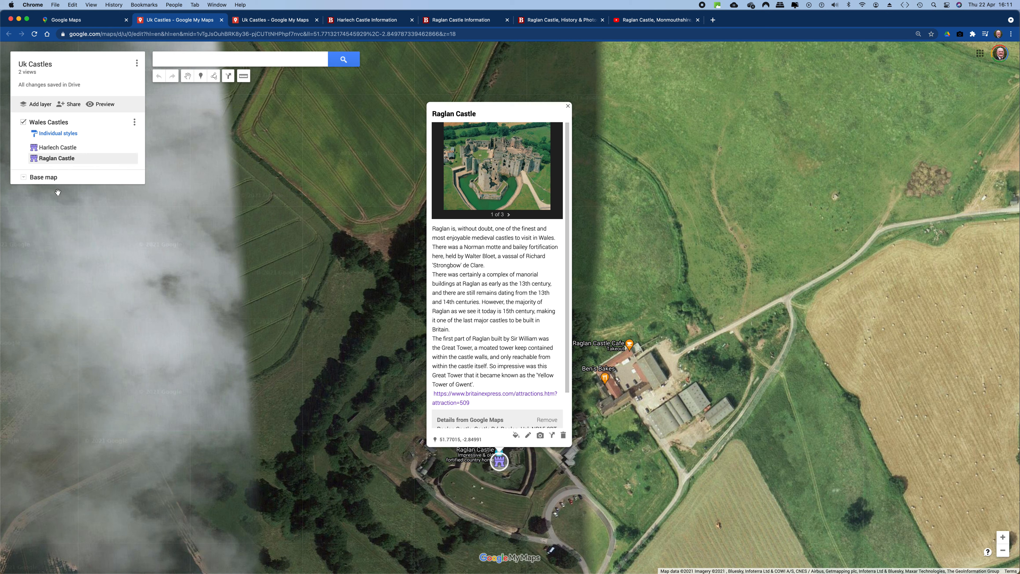